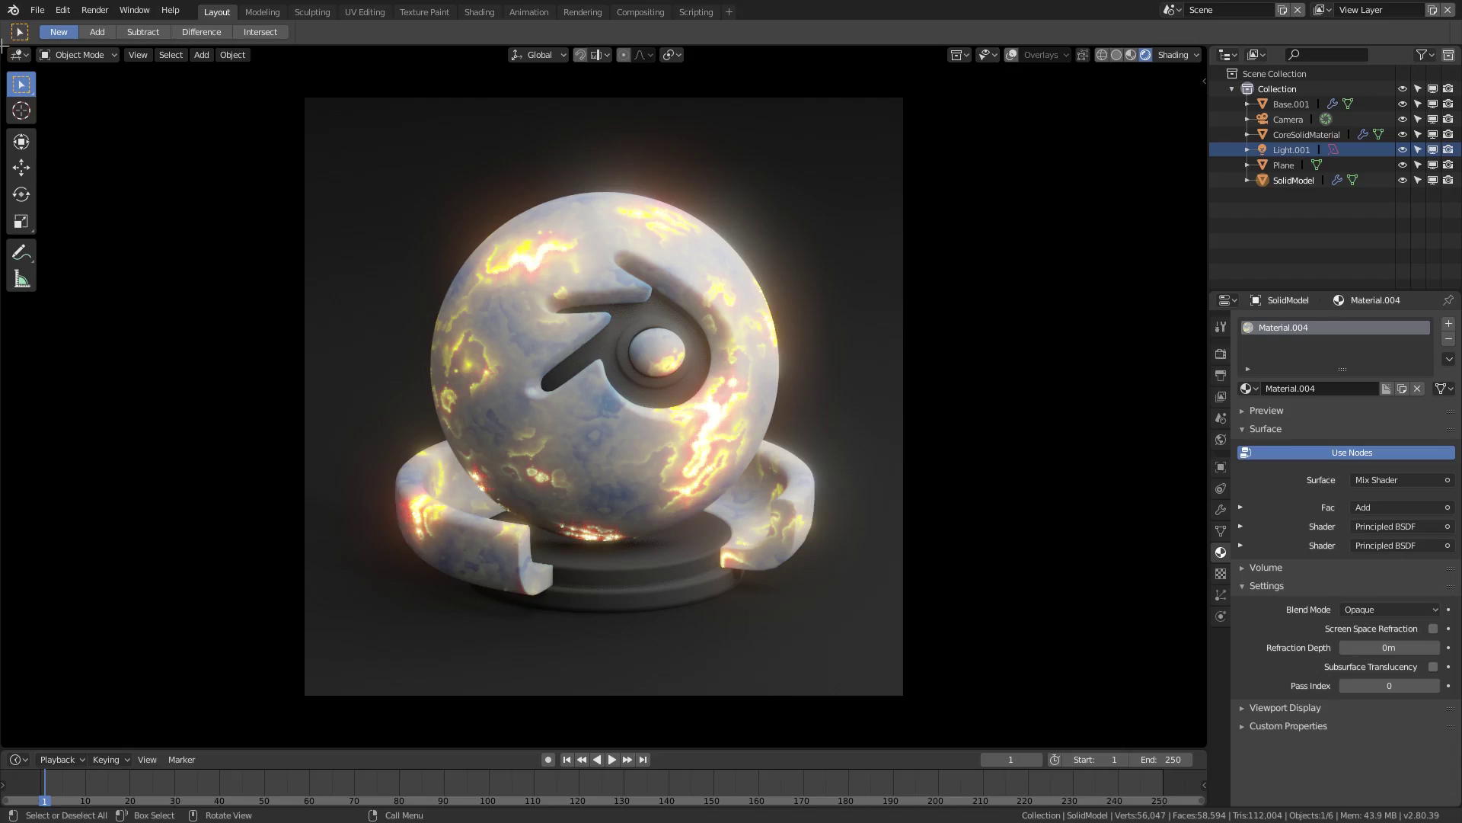
- Split the 3D viewport into two side-by-side areas and turn one into a Shader Editor with its sidebar hidden
drag(3, 48, 714, 75)
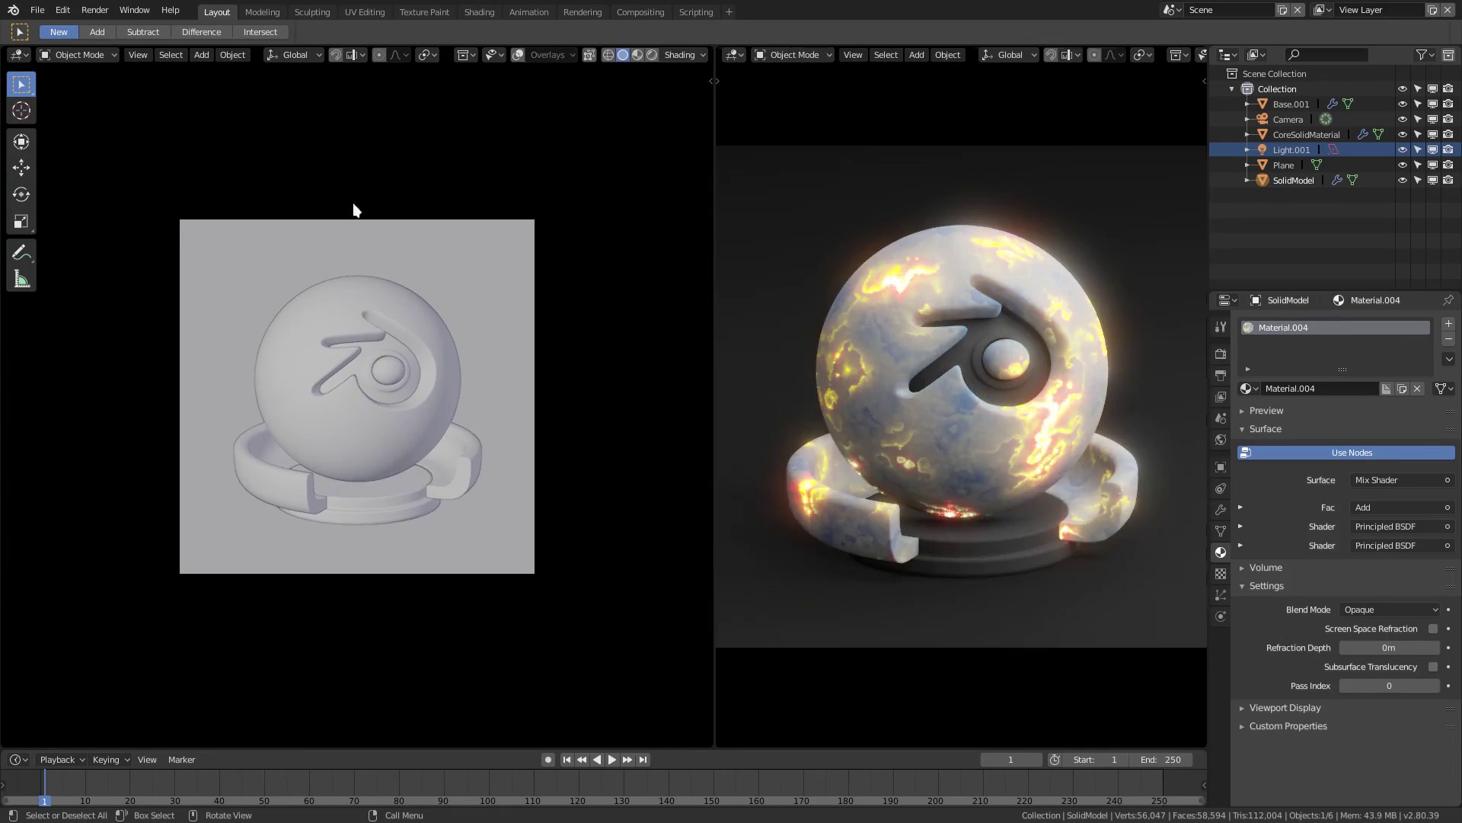
click(22, 53)
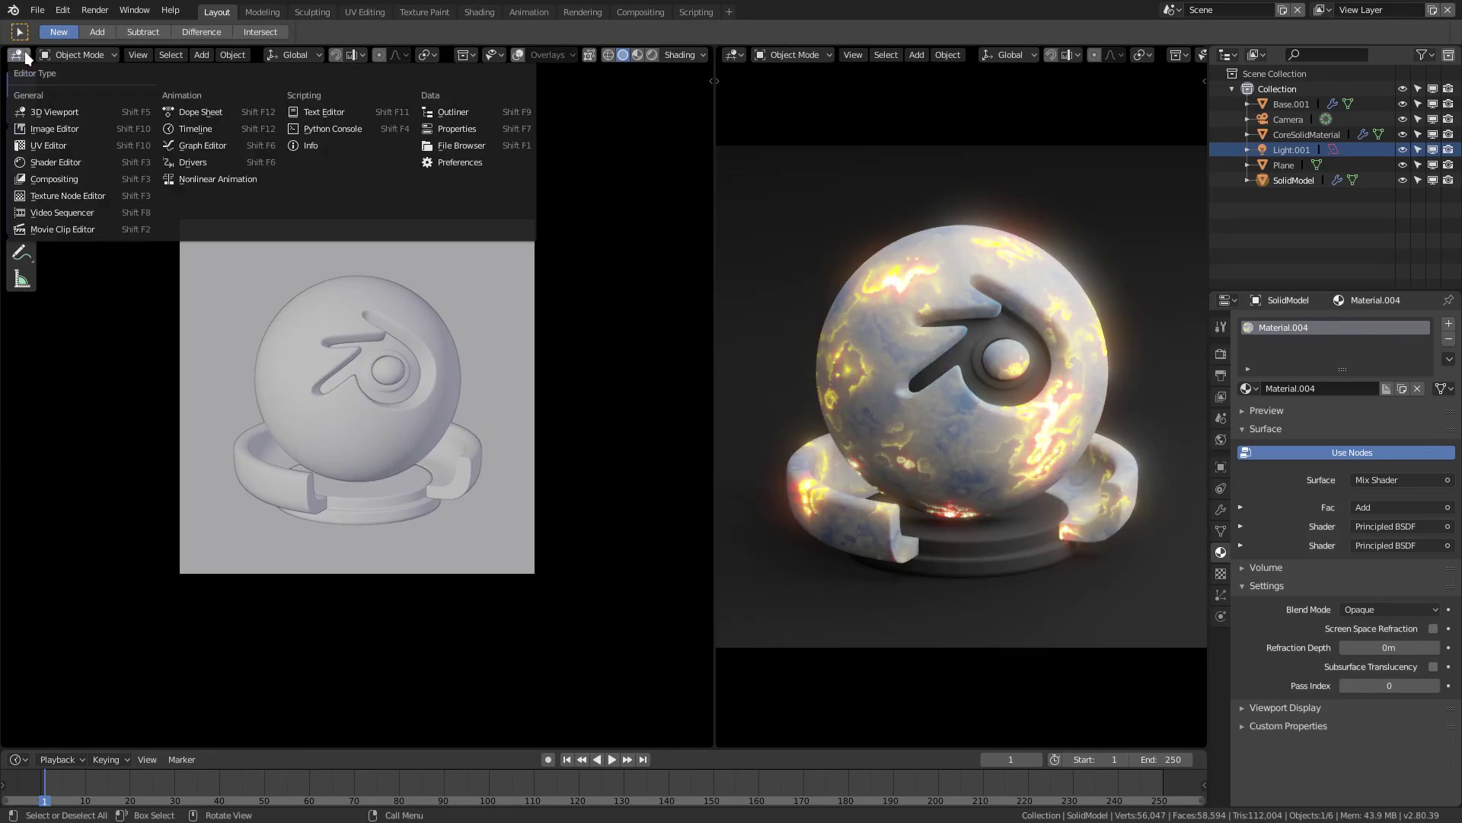
click(48, 161)
scroll(378, 376, down, 3)
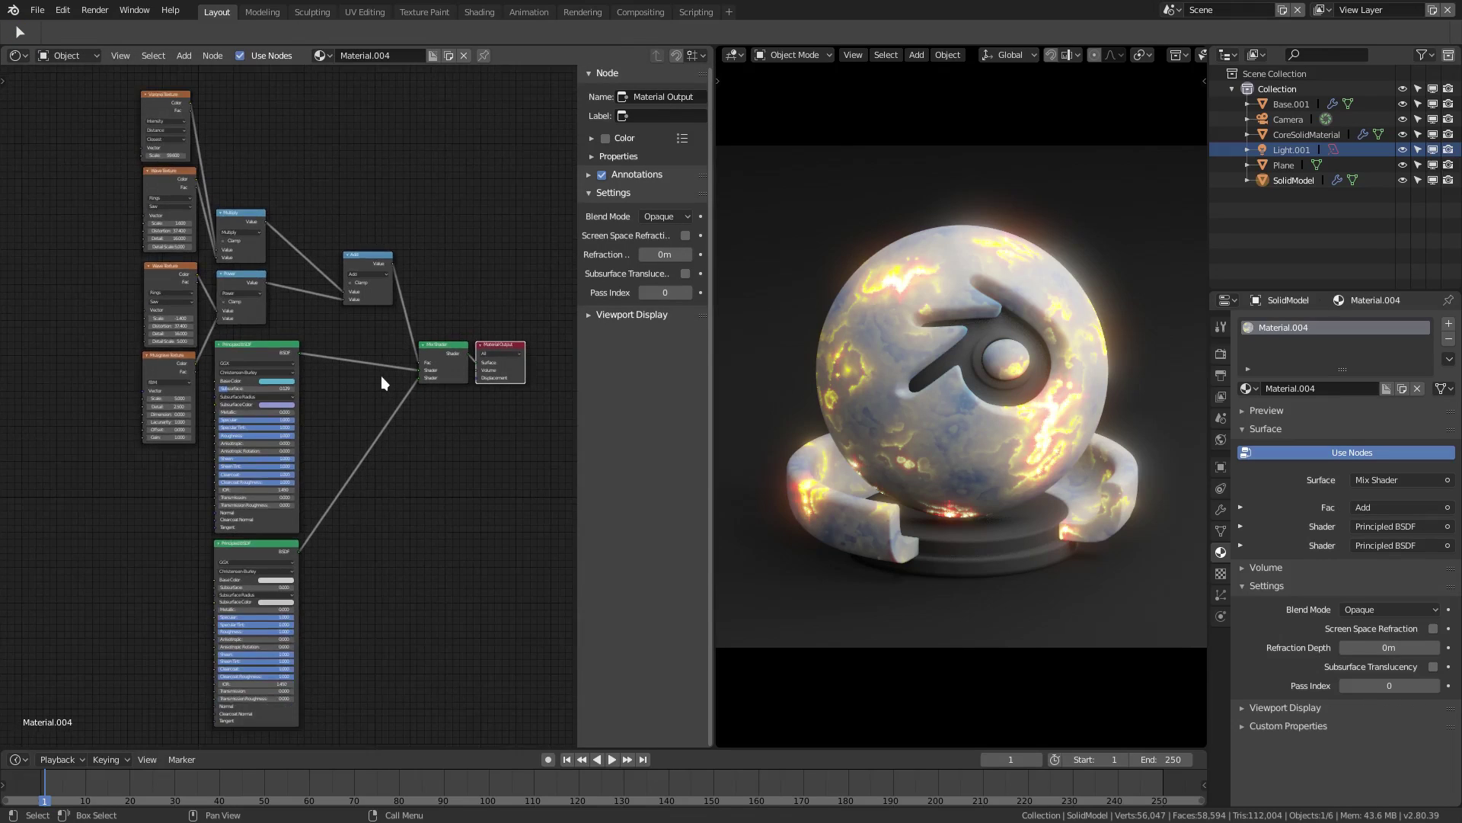
middle_drag(488, 463, 464, 462)
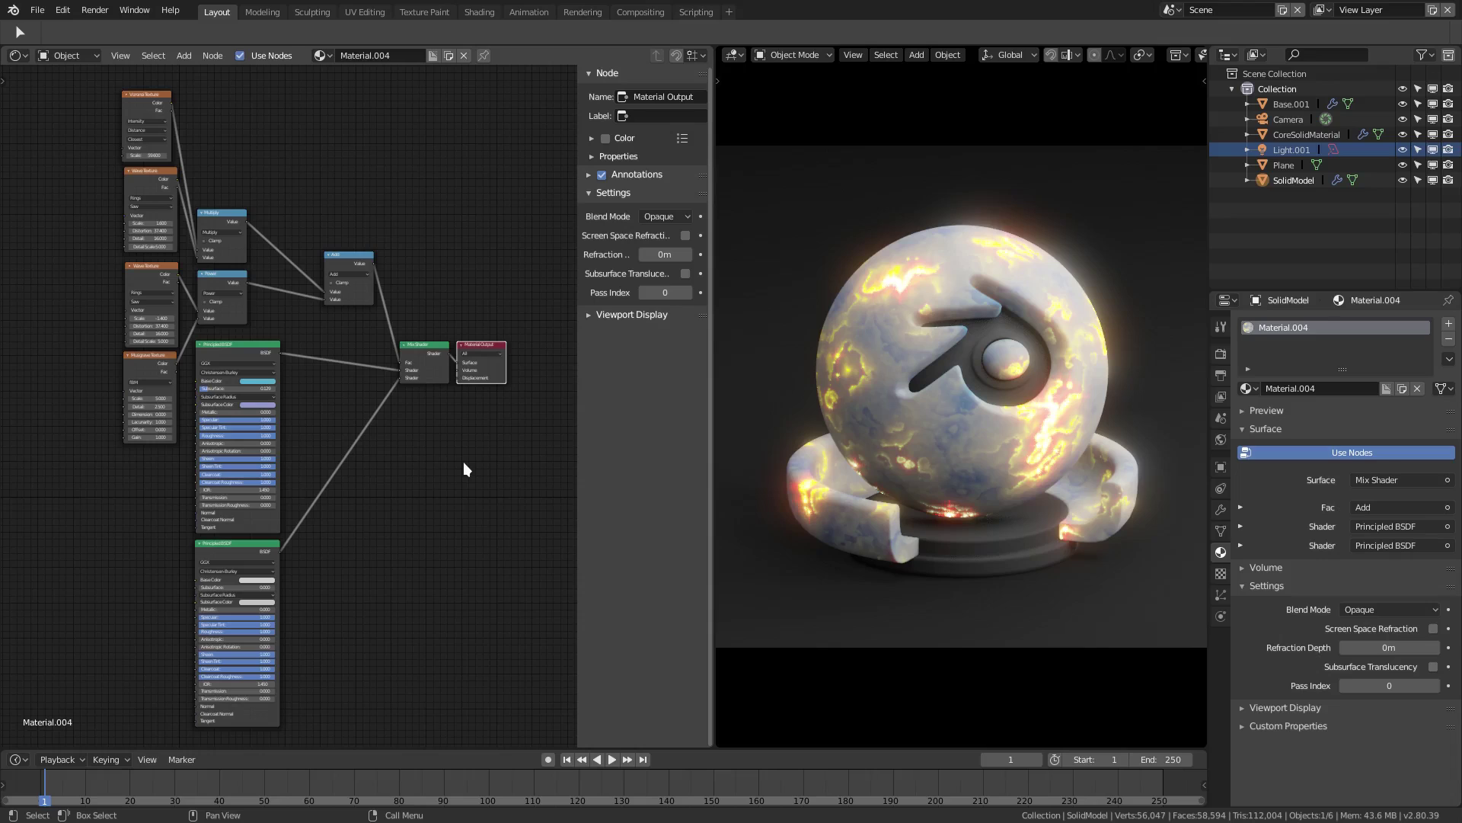
key(n)
middle_drag(463, 462, 305, 446)
scroll(301, 380, up, 2)
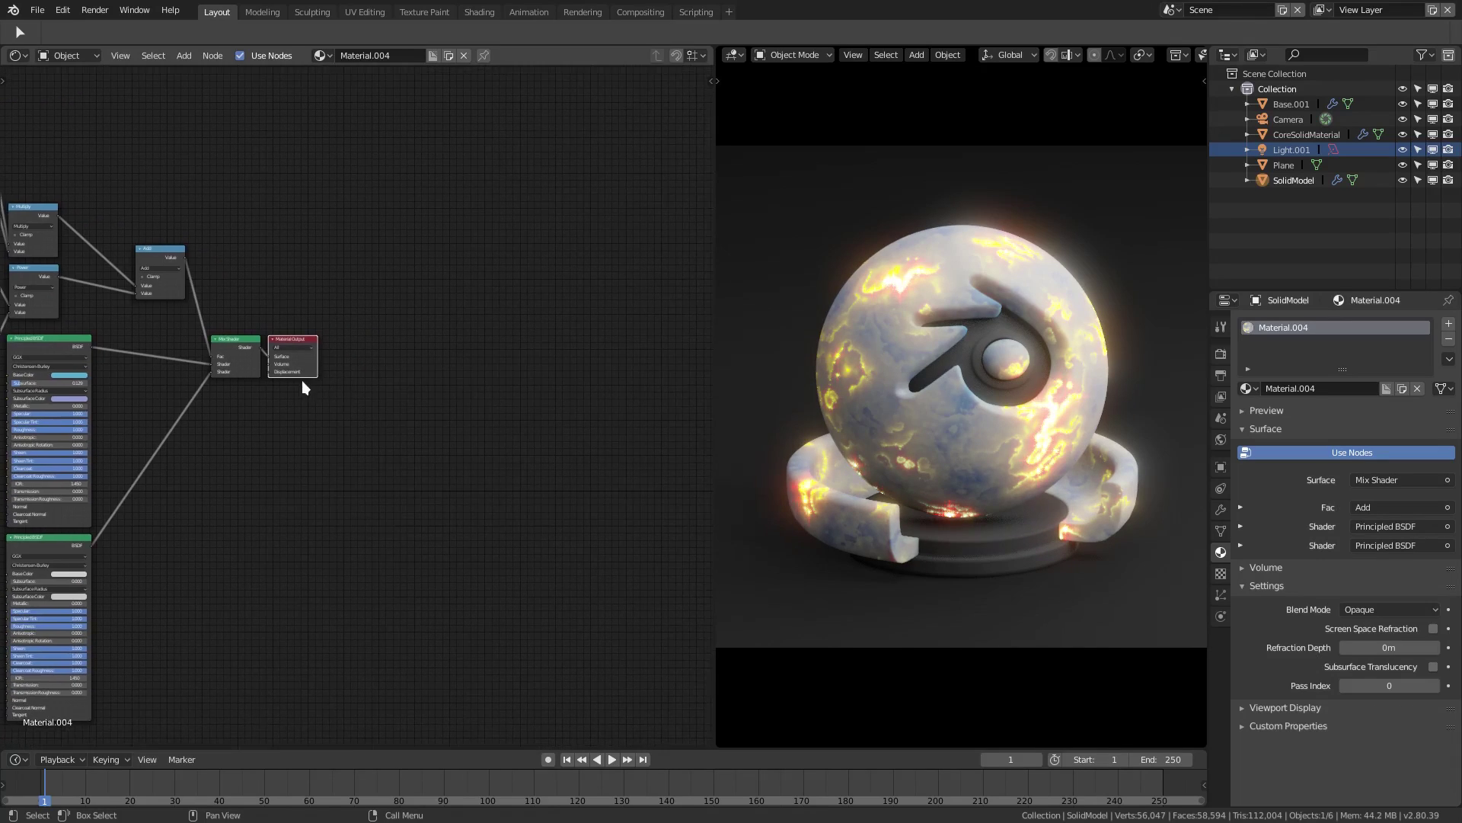
- Detach the Material Output node from the Mix Shader and move it away into empty space in Material.004
drag(309, 313, 518, 387)
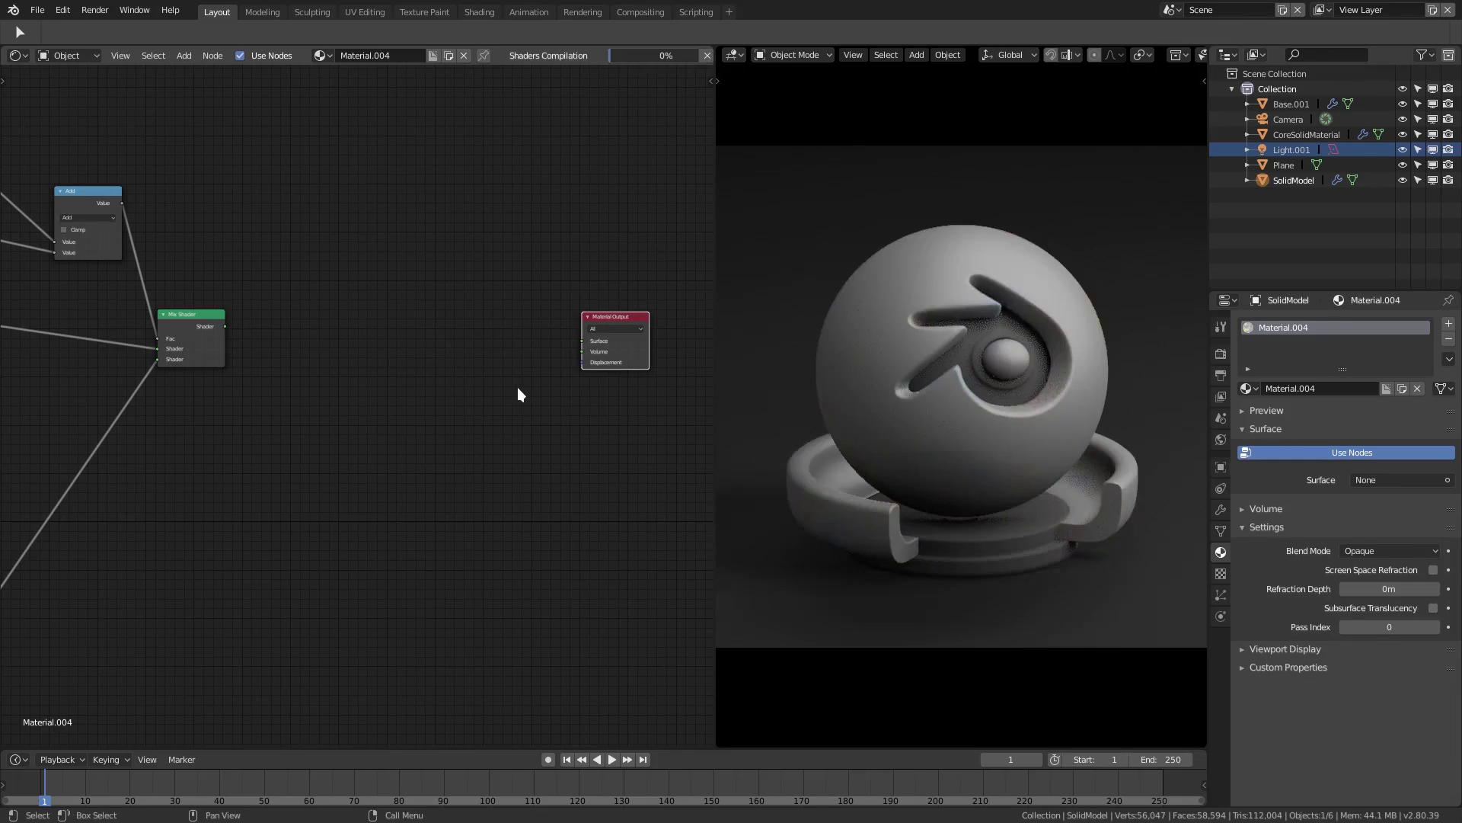
middle_drag(518, 387, 247, 400)
drag(387, 326, 584, 358)
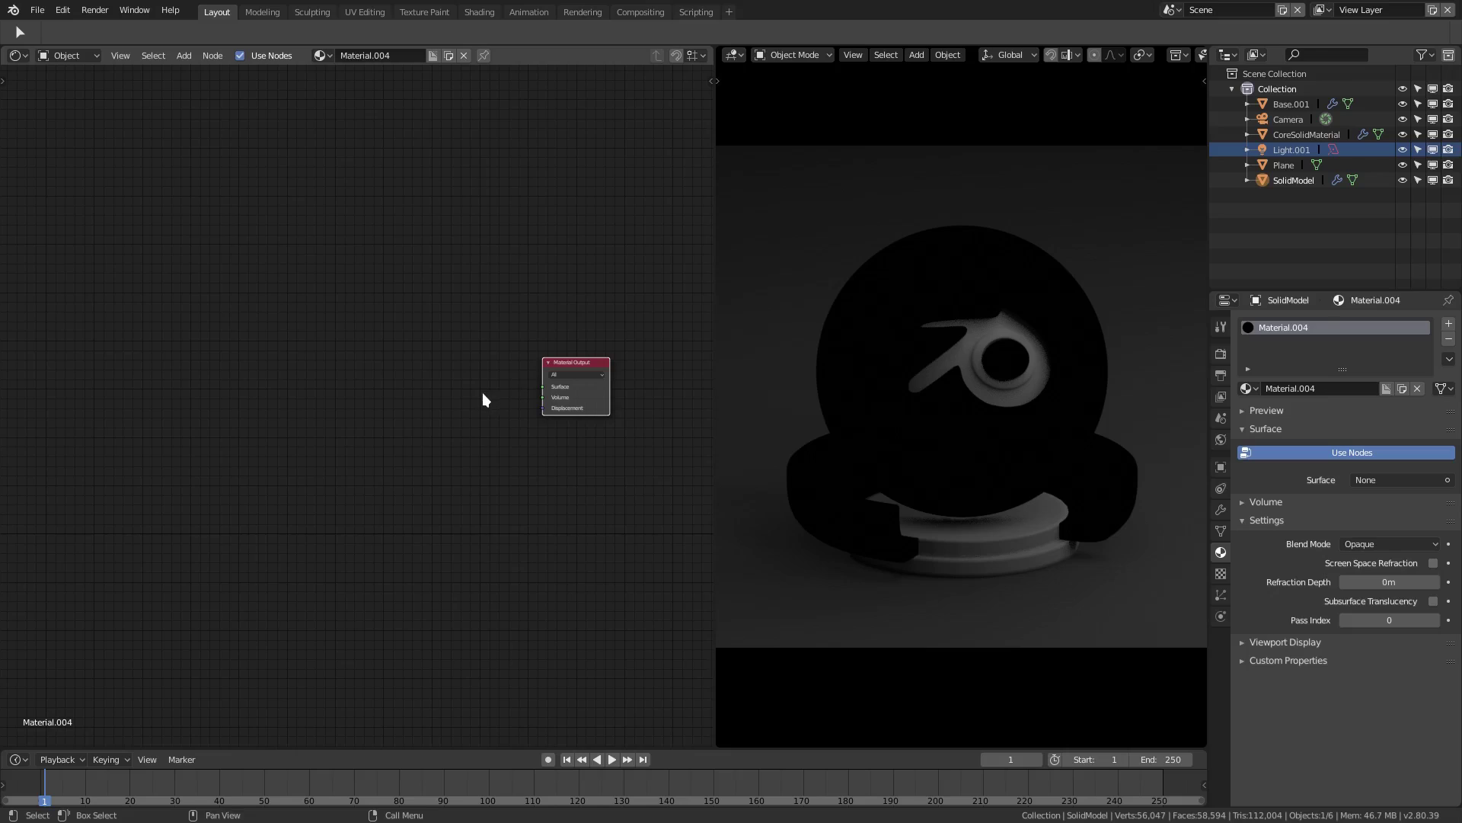
- Examine the existing node tree's textures, math nodes, two Principled BSDF nodes and Mix Shader as a reference
middle_drag(482, 391, 609, 411)
middle_drag(366, 499, 10, 579)
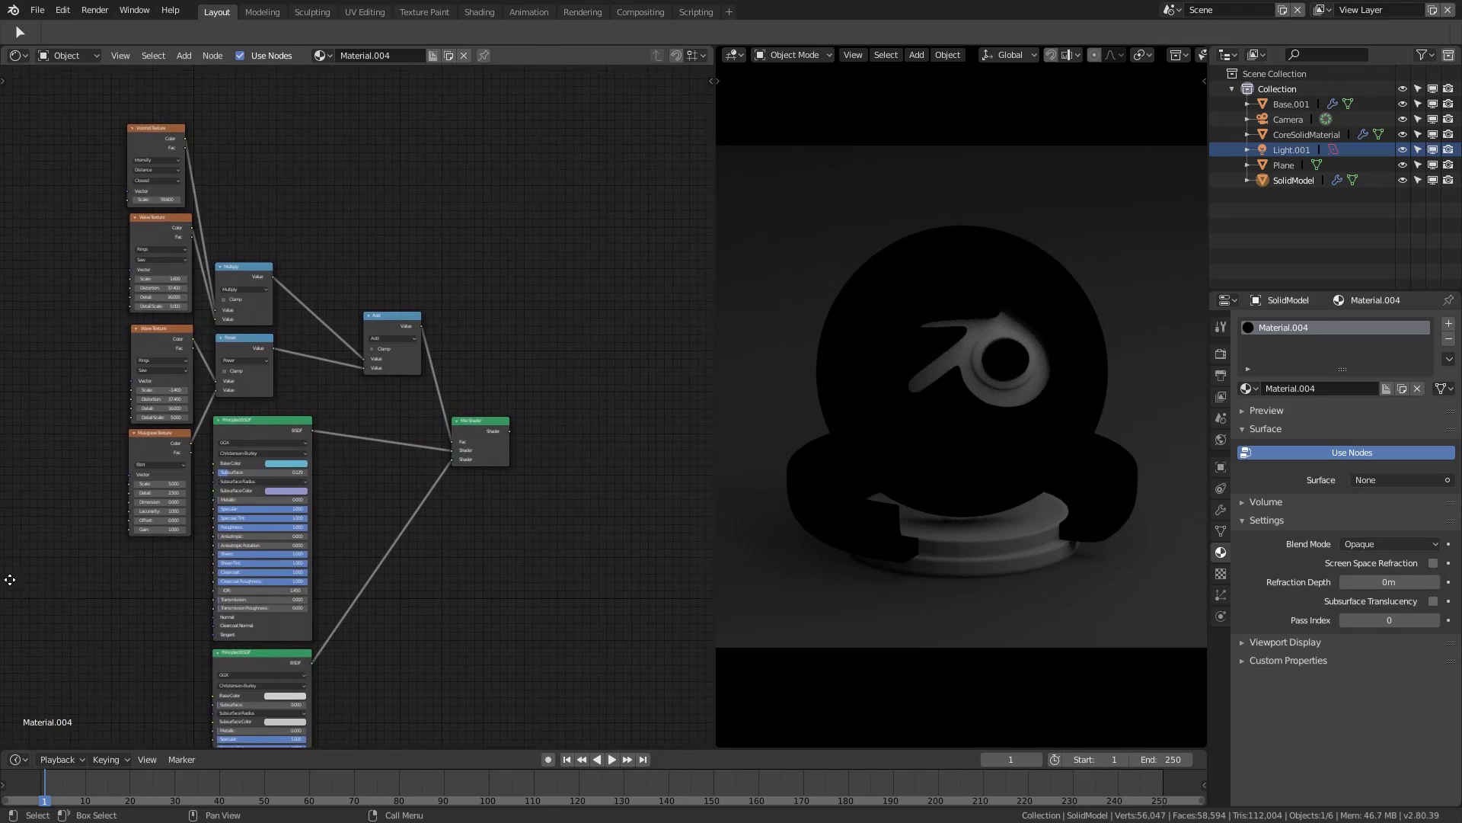
scroll(531, 487, up, 2)
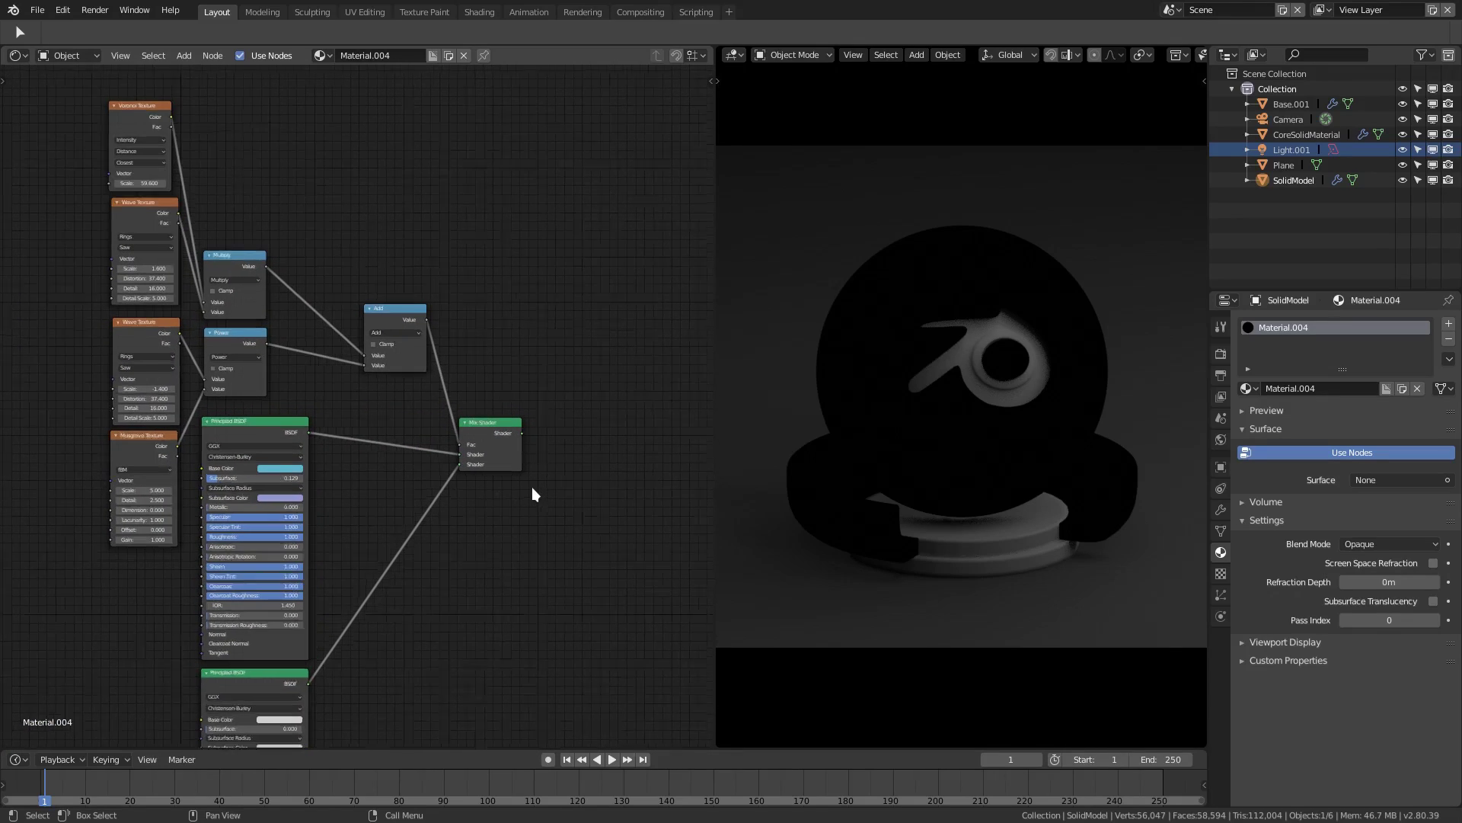
middle_drag(462, 554, 418, 514)
scroll(418, 514, up, 1)
middle_drag(402, 454, 374, 252)
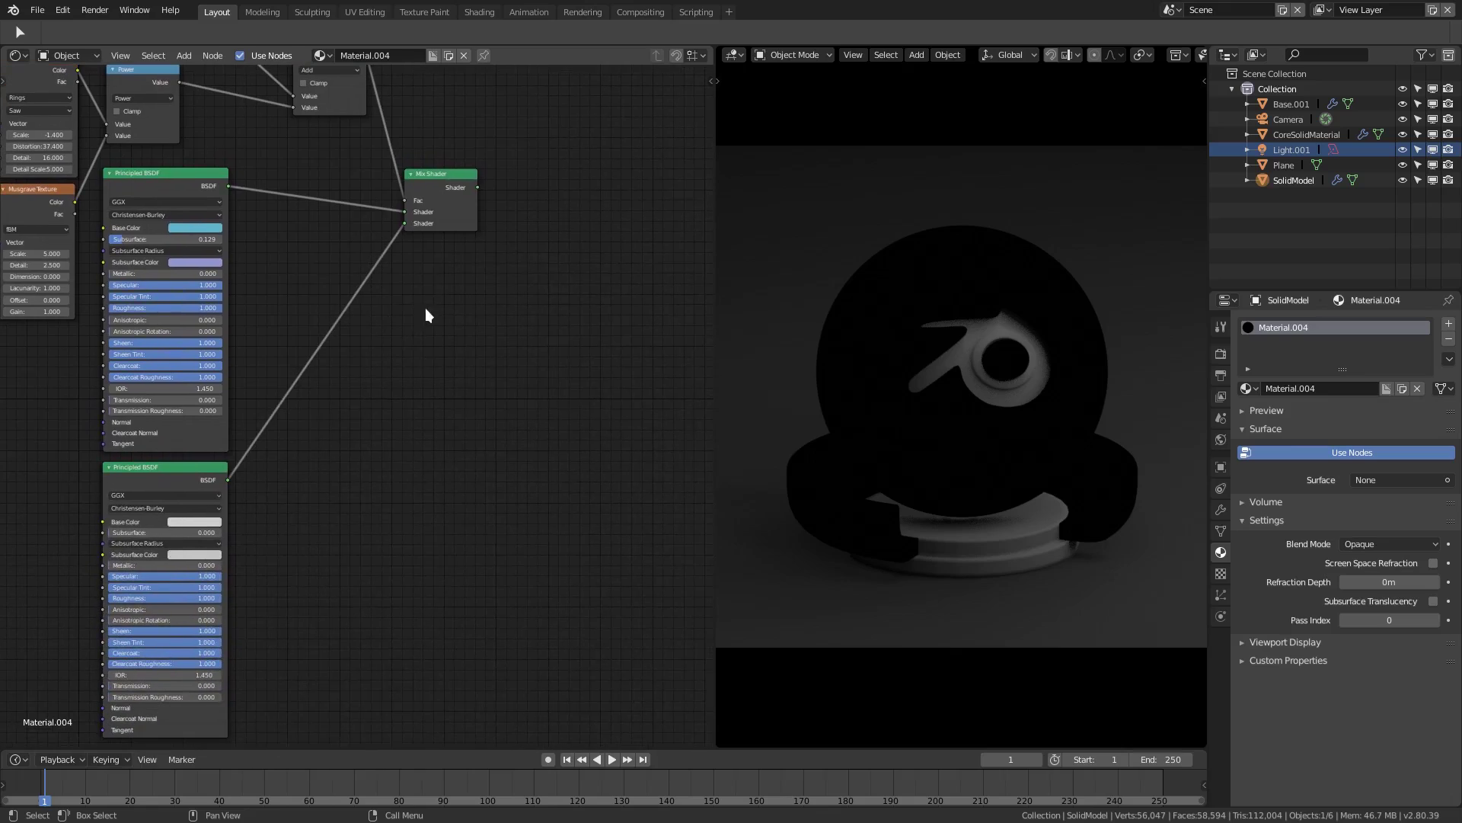
scroll(425, 308, down, 2)
middle_drag(519, 314, 646, 348)
middle_drag(316, 298, 81, 324)
- Move the Material Output node farther from the existing node tree, leaving empty space for new nodes
drag(253, 309, 646, 363)
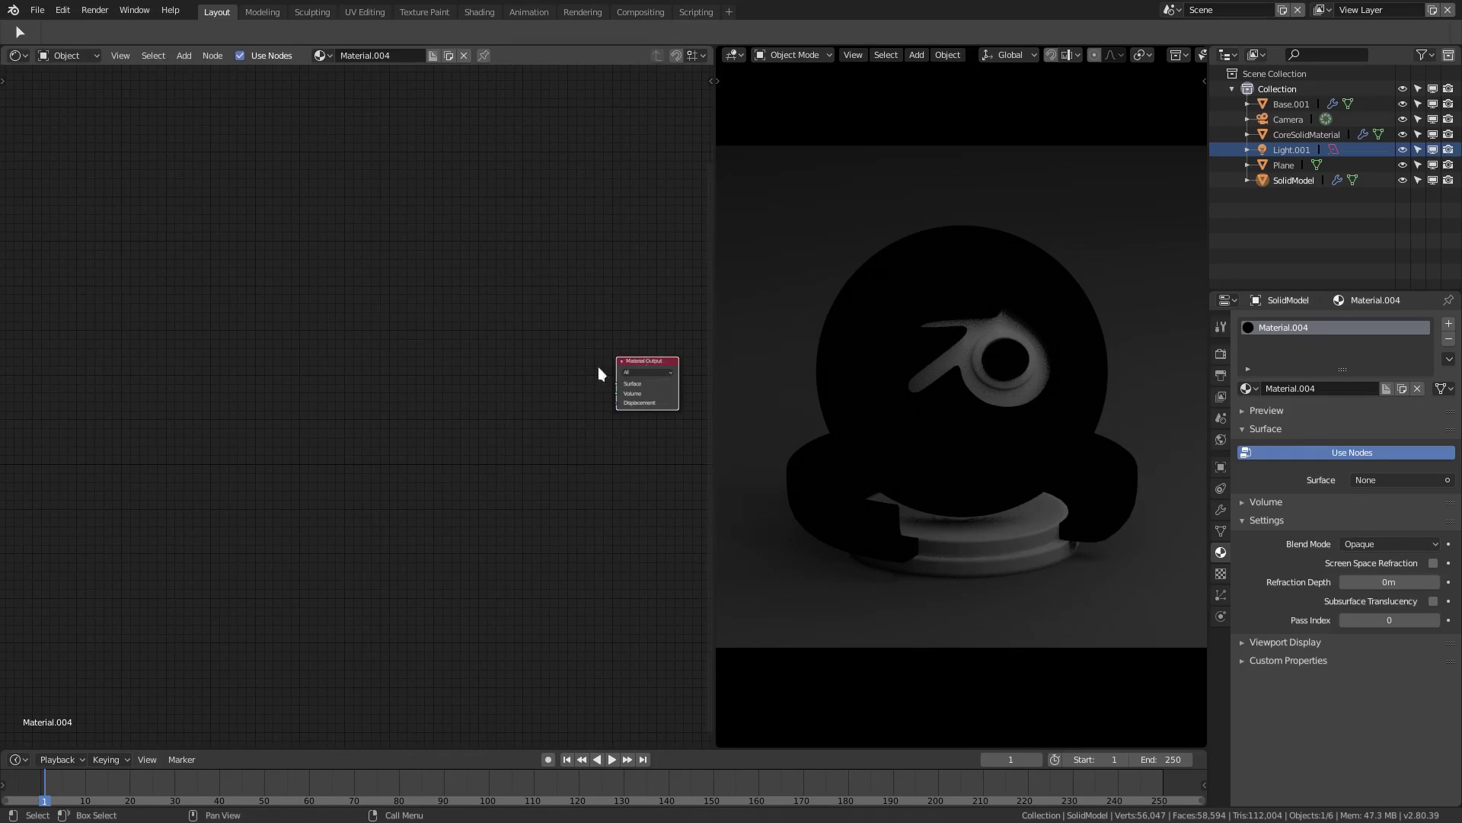
scroll(457, 415, down, 2)
middle_drag(424, 457, 156, 468)
middle_drag(562, 358, 122, 356)
scroll(456, 410, up, 4)
middle_drag(456, 409, 157, 353)
scroll(303, 362, up, 3)
scroll(443, 420, up, 2)
middle_drag(332, 373, 362, 414)
scroll(337, 399, down, 1)
- Add a Principled BSDF node beside the Material Output and connect its BSDF output to the Surface input
key(shift+a)
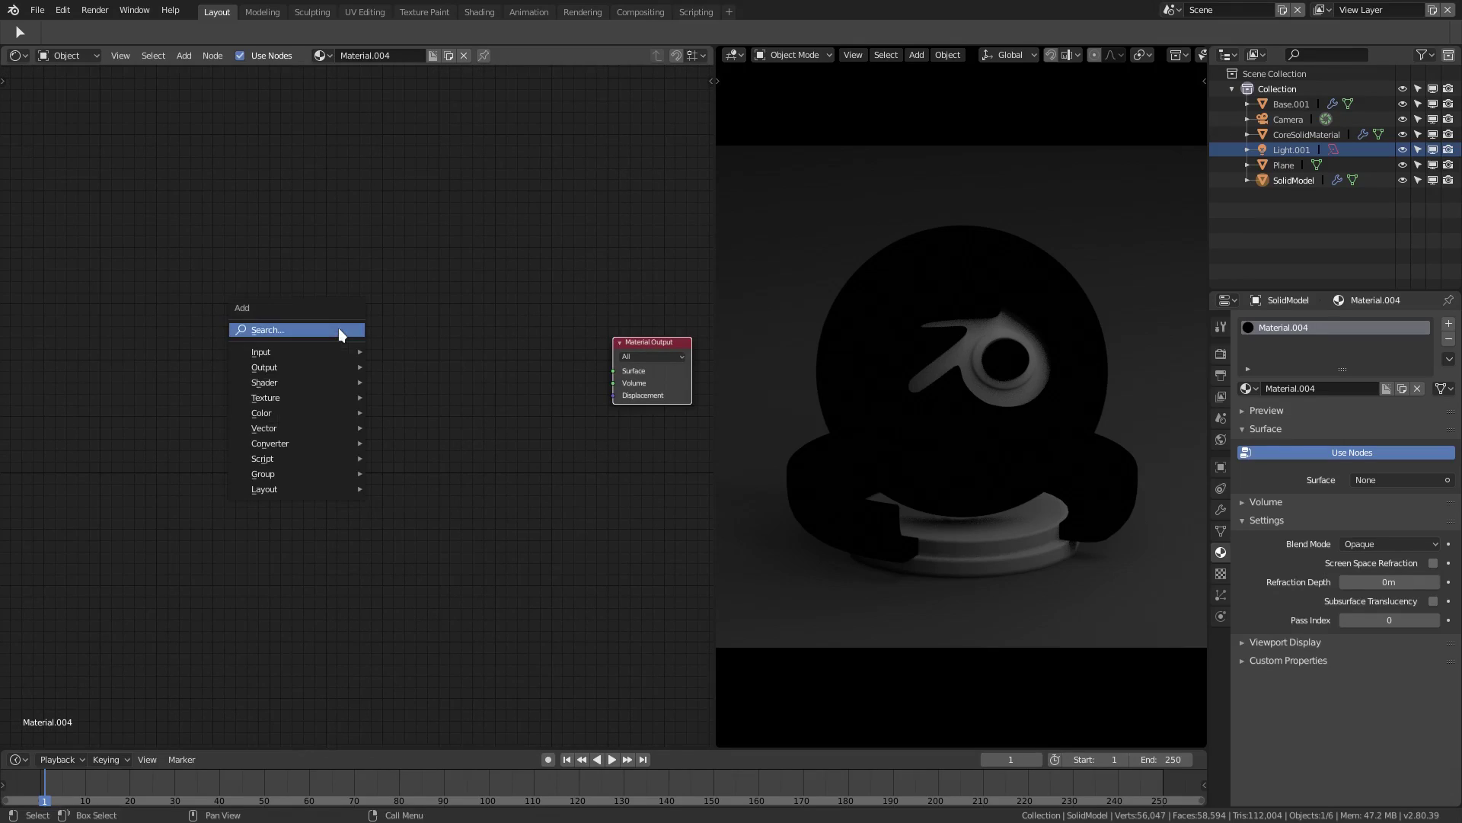
click(339, 328)
text(princ)
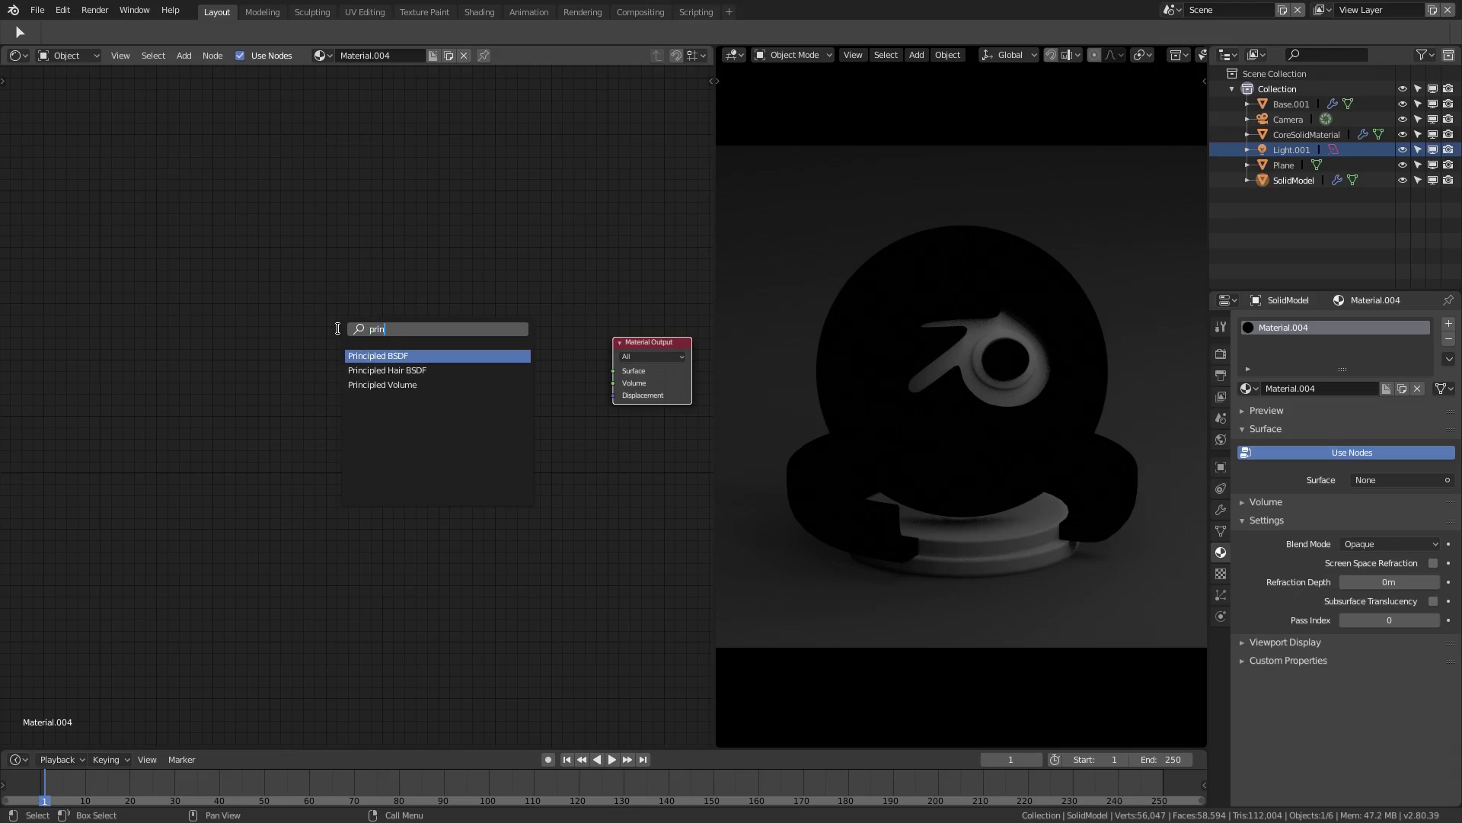
click(395, 354)
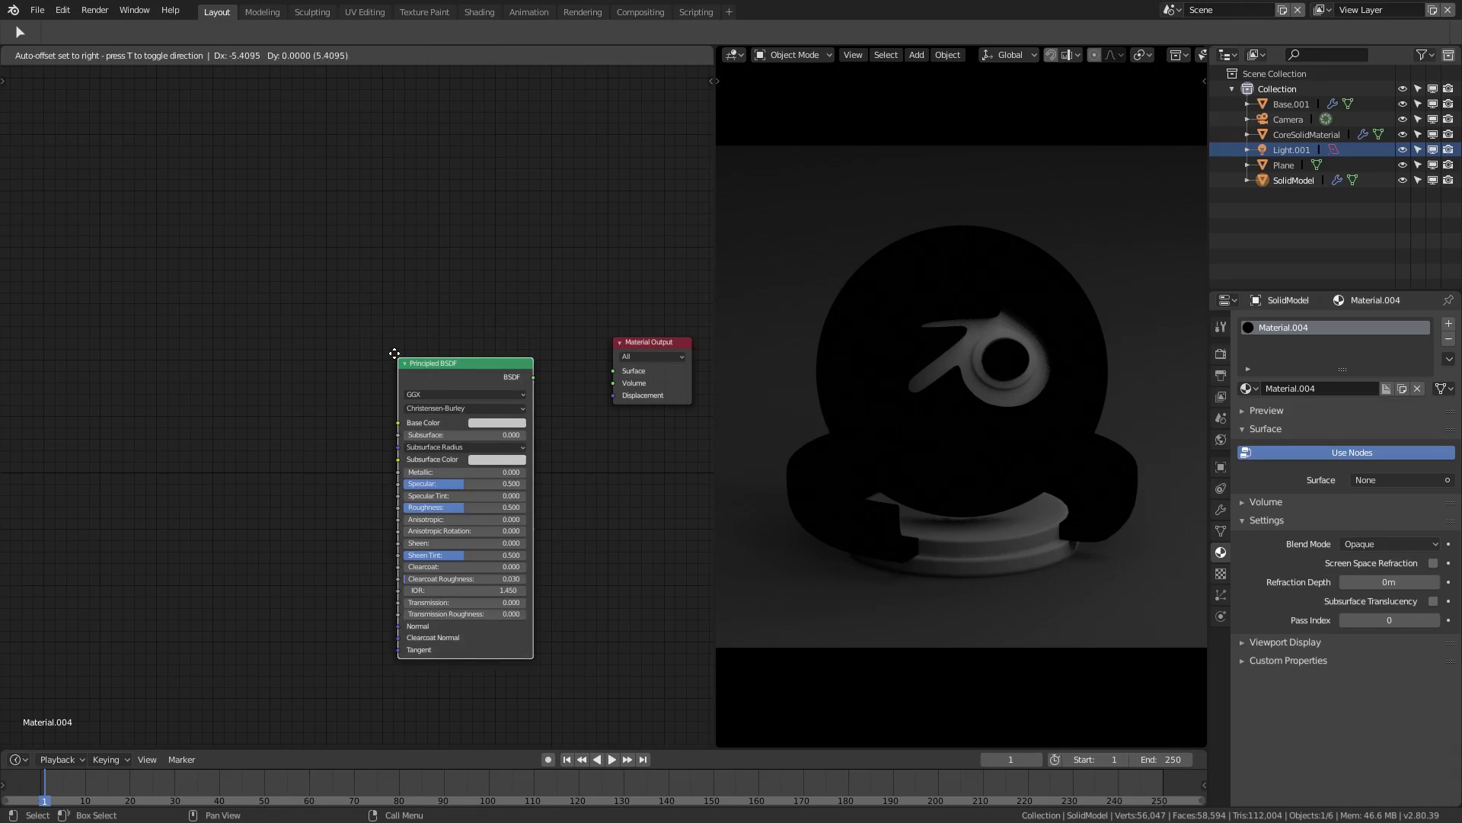
click(305, 232)
mouse_move(442, 254)
mouse_down()
mouse_move(597, 376)
mouse_move(613, 371)
mouse_up()
drag(364, 253, 288, 277)
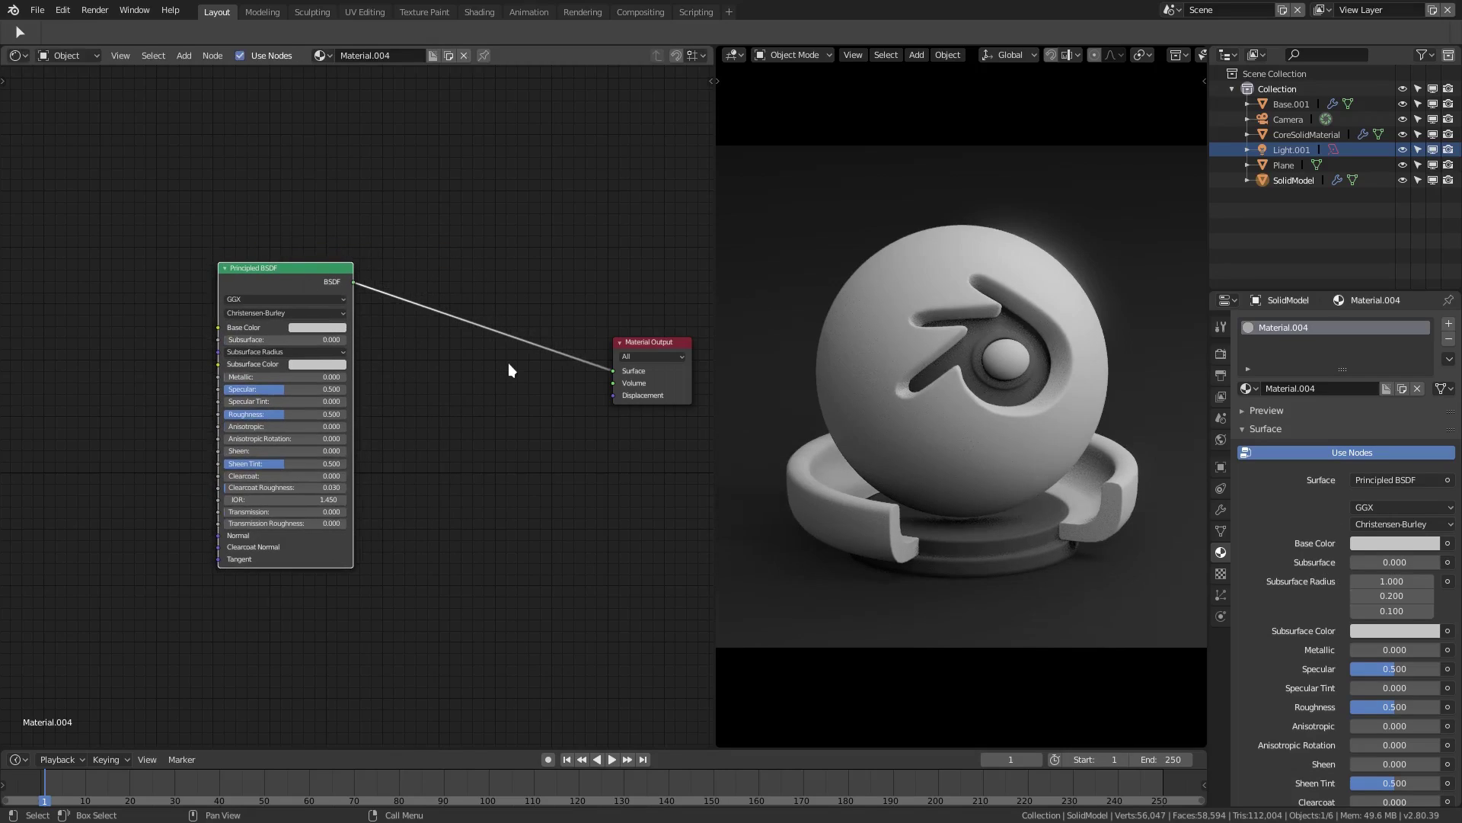
- Insert a Mix Shader node into the link between the new Principled BSDF and the Material Output
key(shift+a)
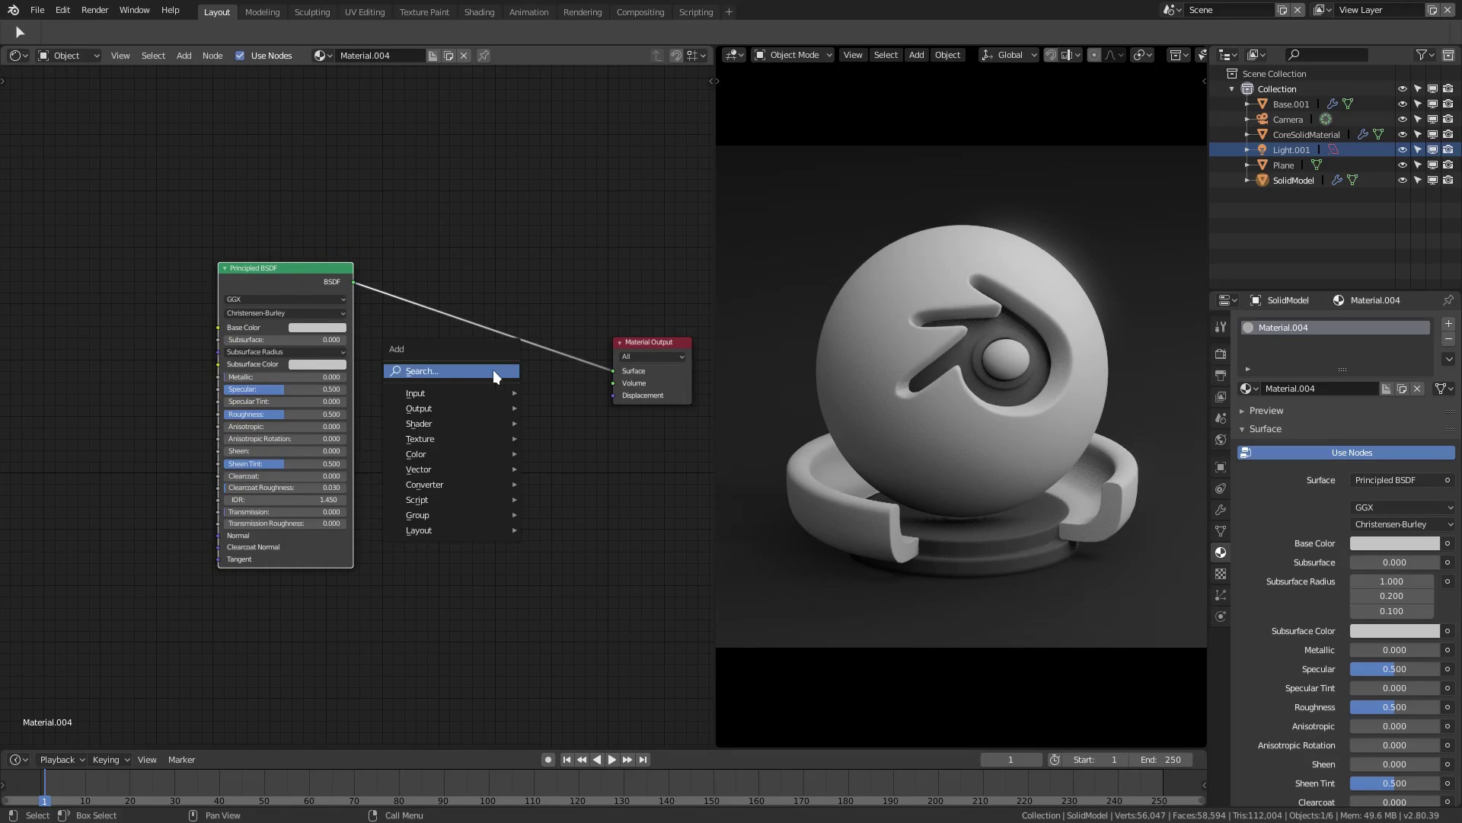
click(492, 369)
text(mi)
key(BackSpace)
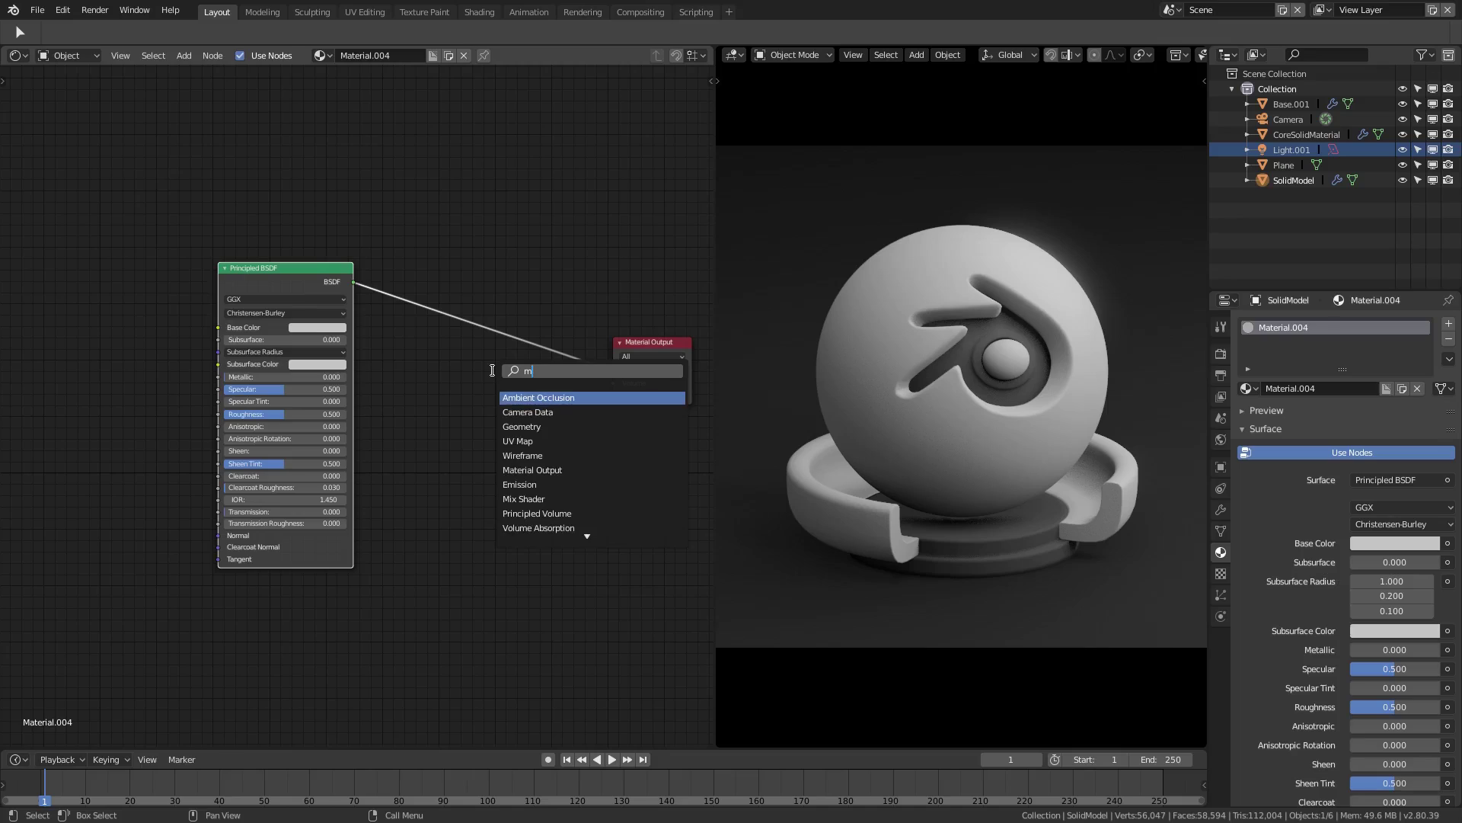
text(ix)
key(Return)
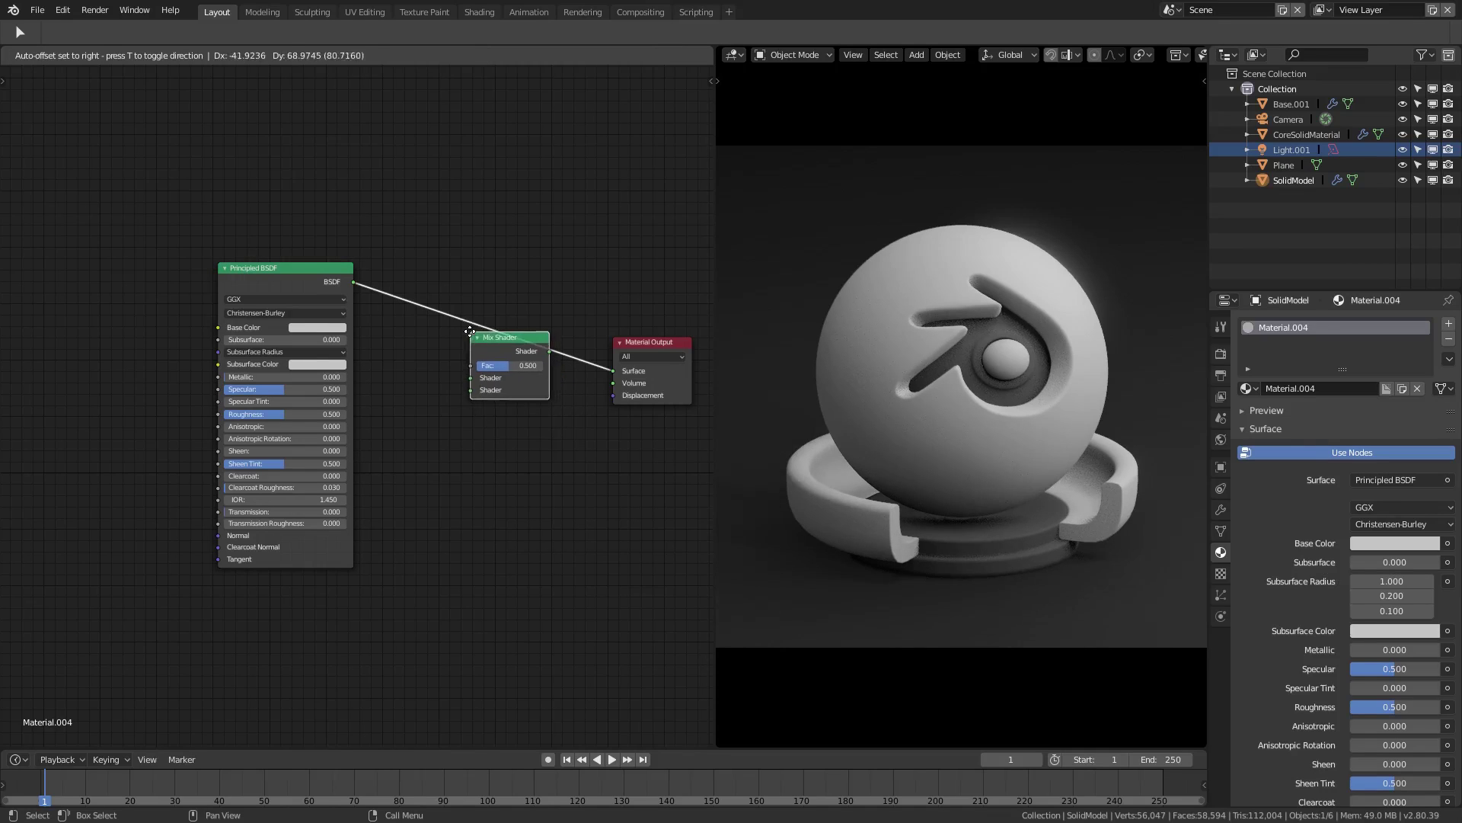
click(462, 320)
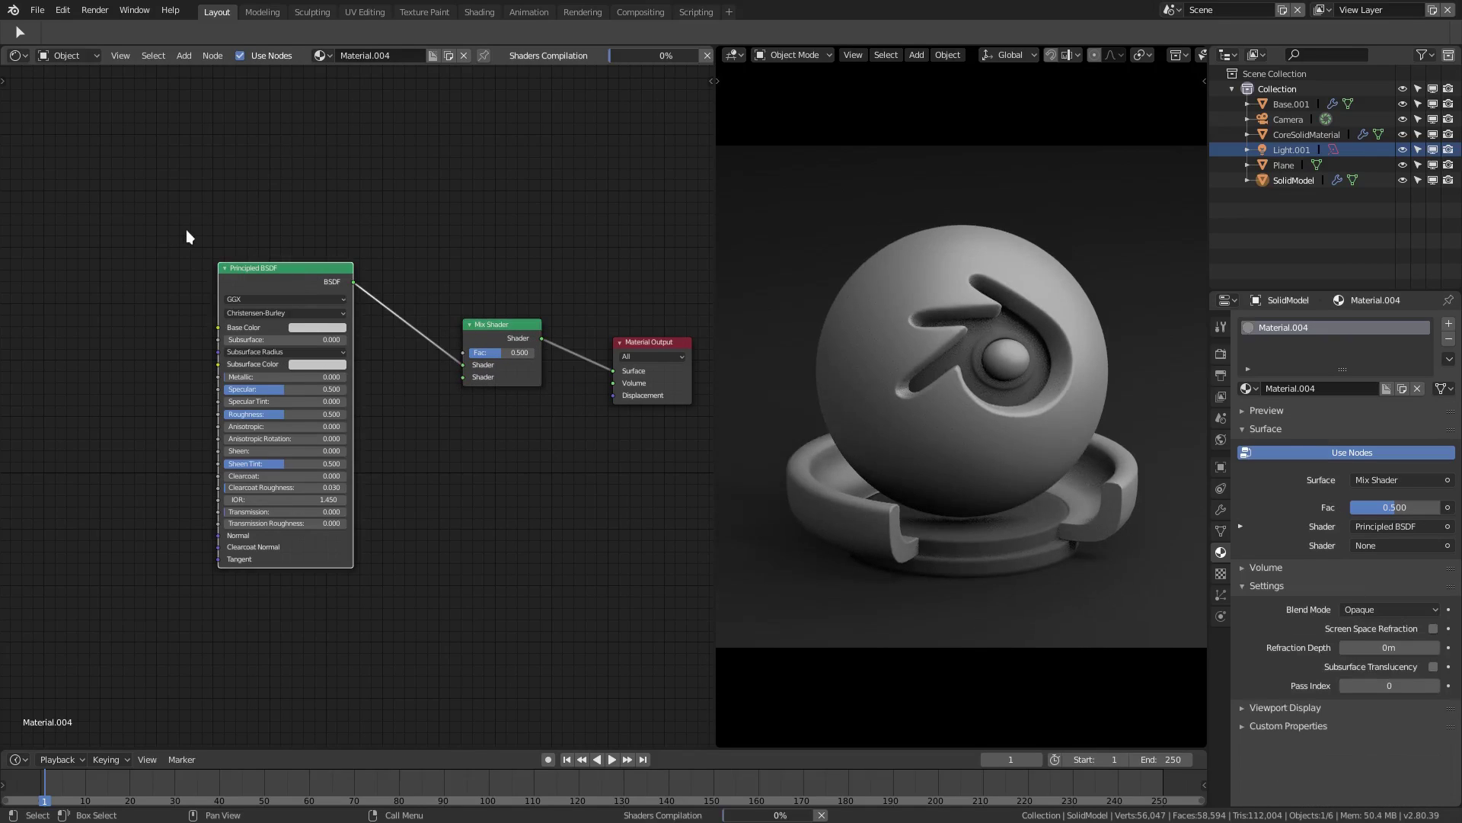
- Duplicate the new Principled BSDF below the original and connect the copy to the Mix Shader's second Shader input
key(shift+d)
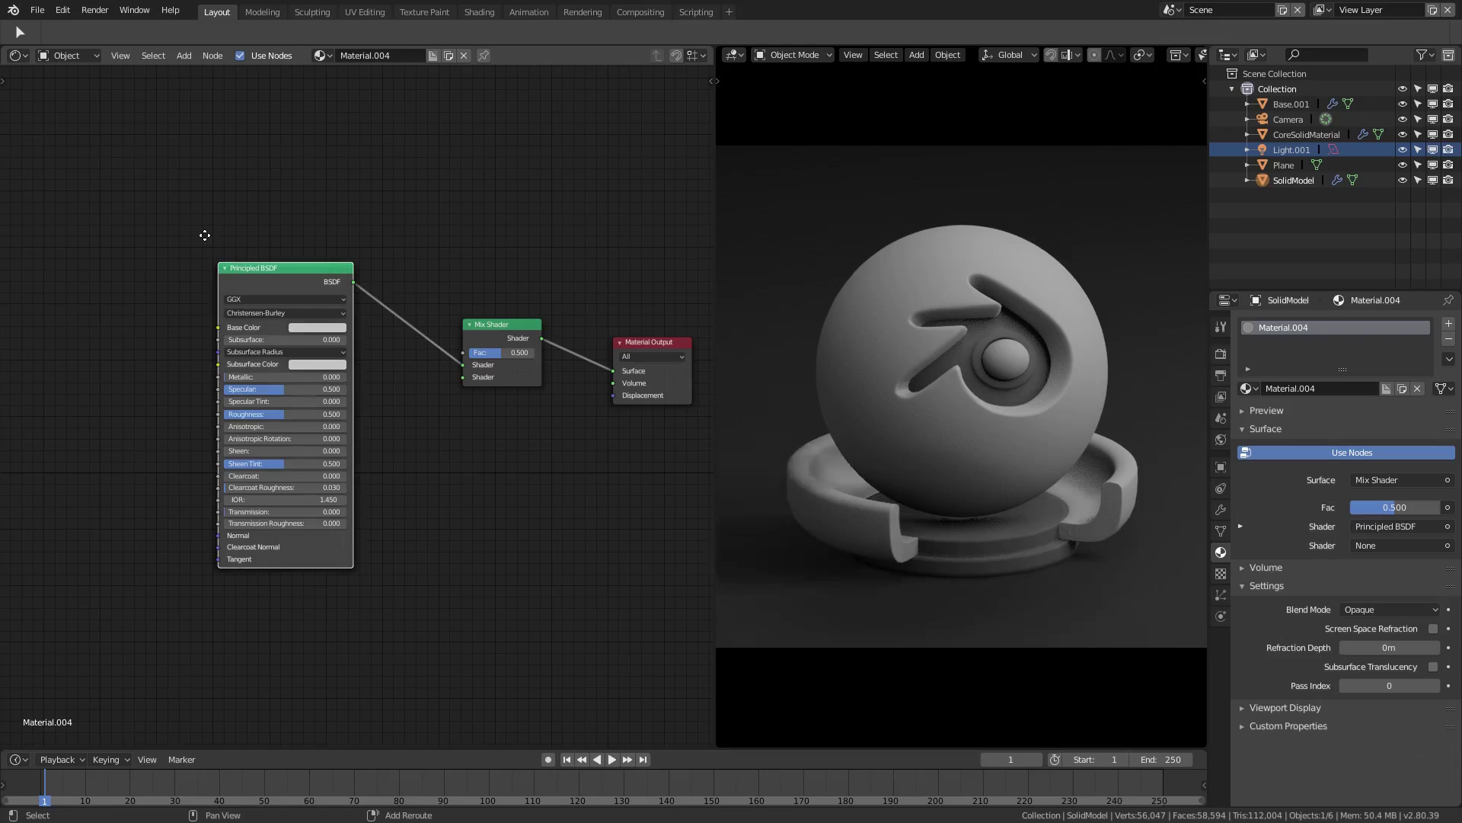
click(204, 549)
drag(352, 596, 467, 372)
drag(352, 597, 460, 376)
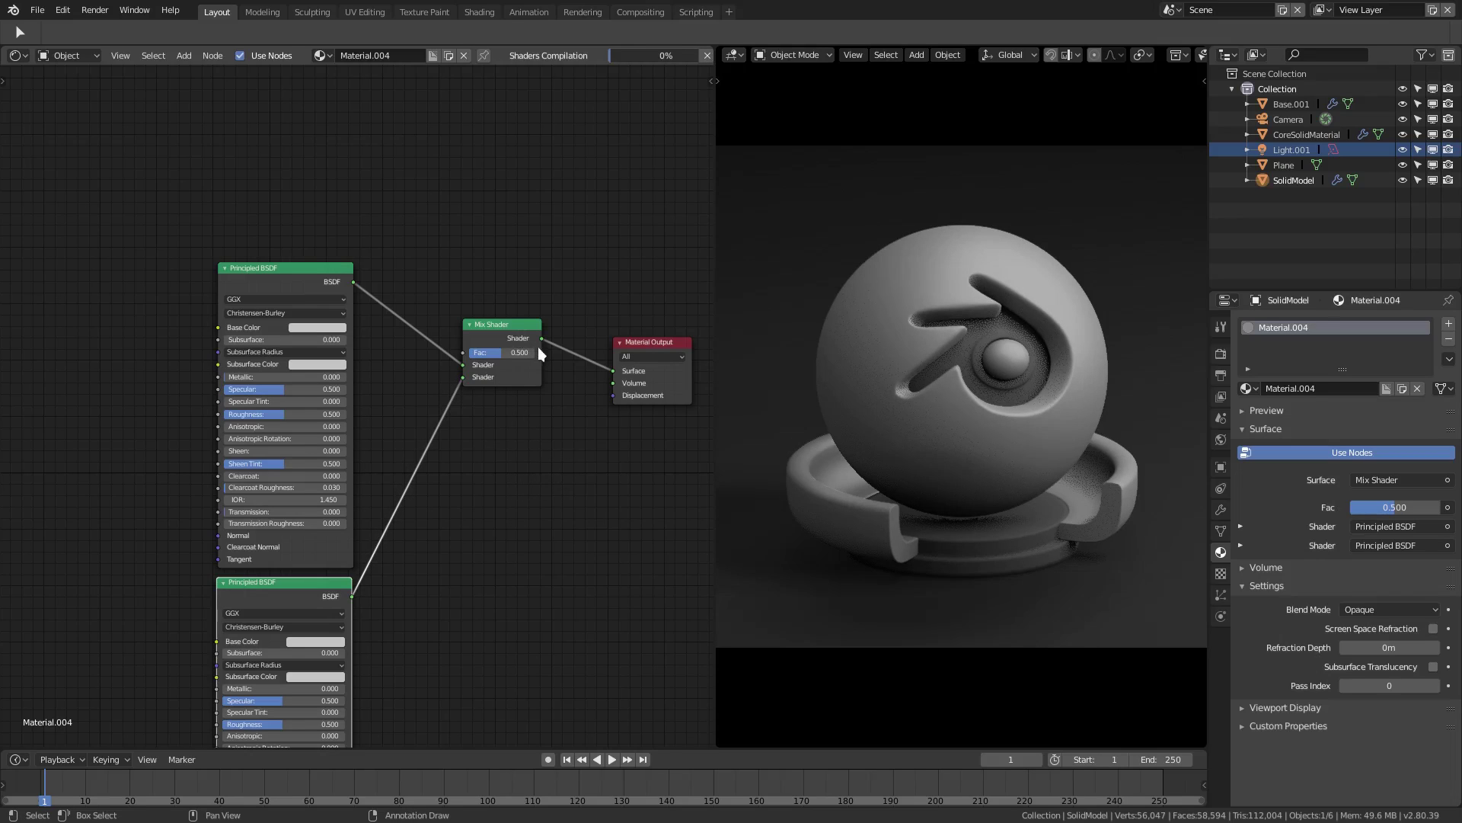
- Arrange the new nodes compactly, with the Mix Shader beside the Material Output and both stacked Principled BSDF nodes close to it
drag(539, 348, 585, 364)
drag(295, 585, 297, 613)
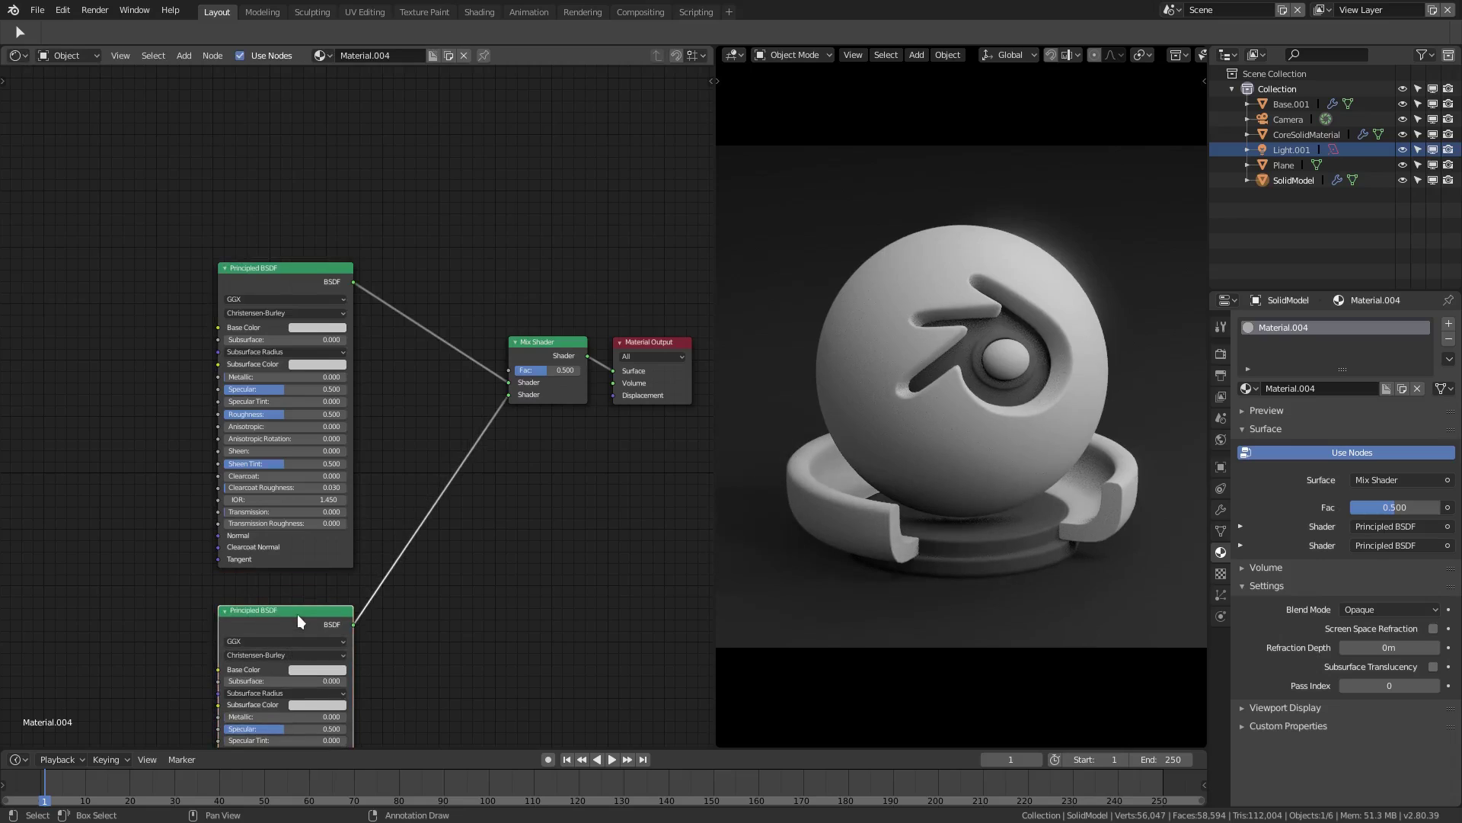
key(g)
click(308, 569)
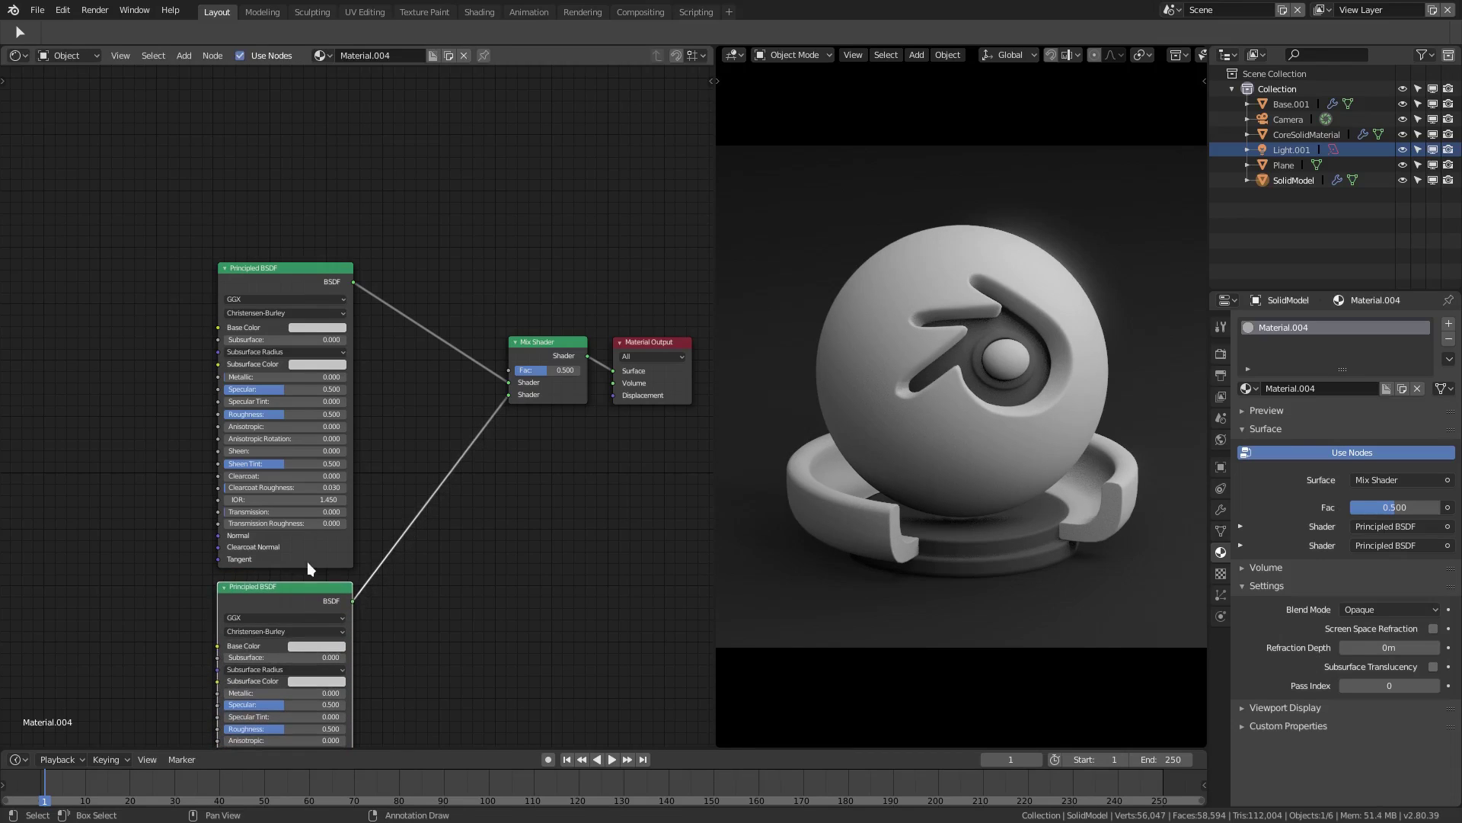
key(b)
drag(232, 205, 282, 484)
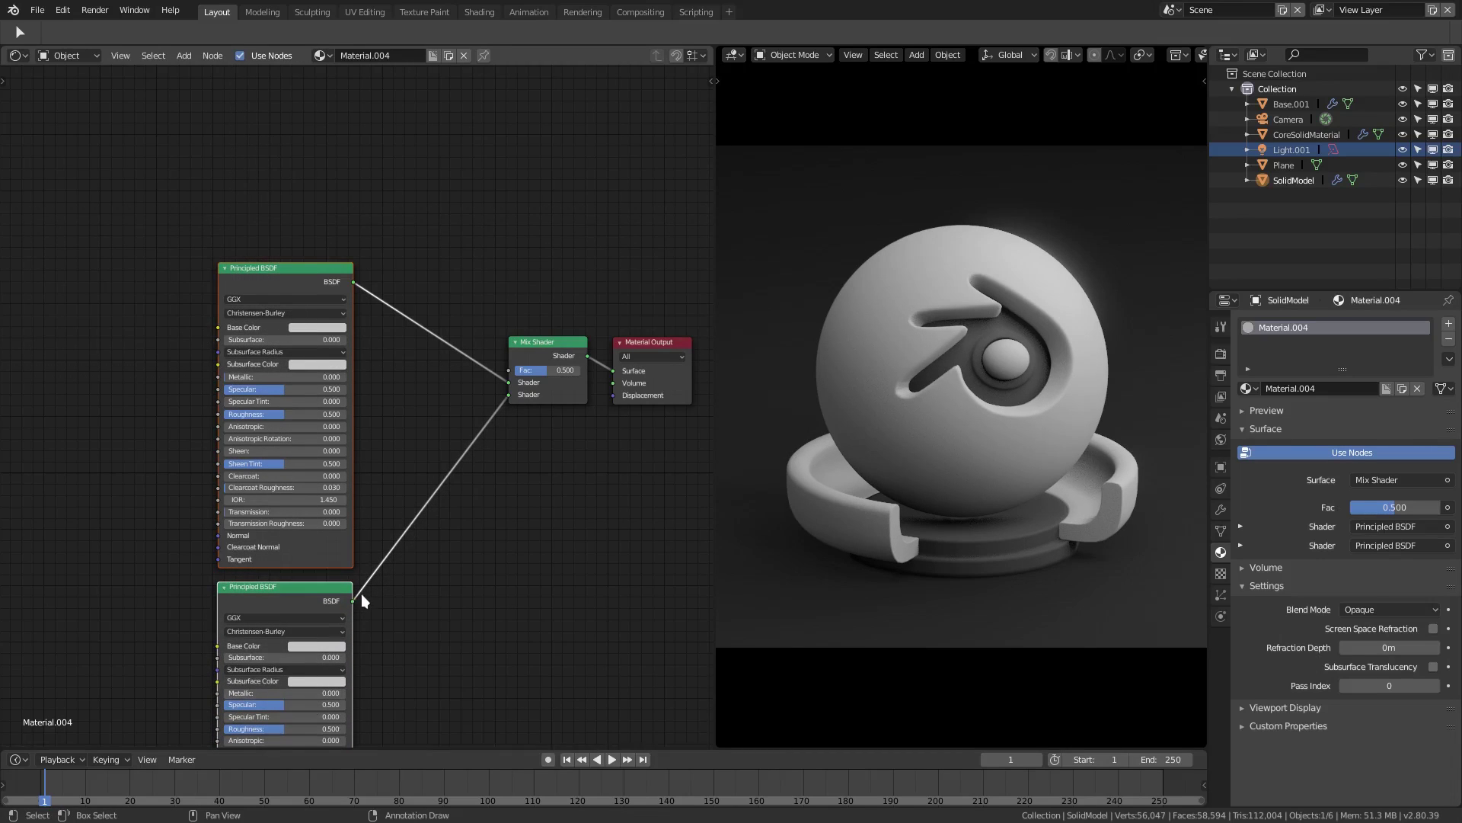
key(g)
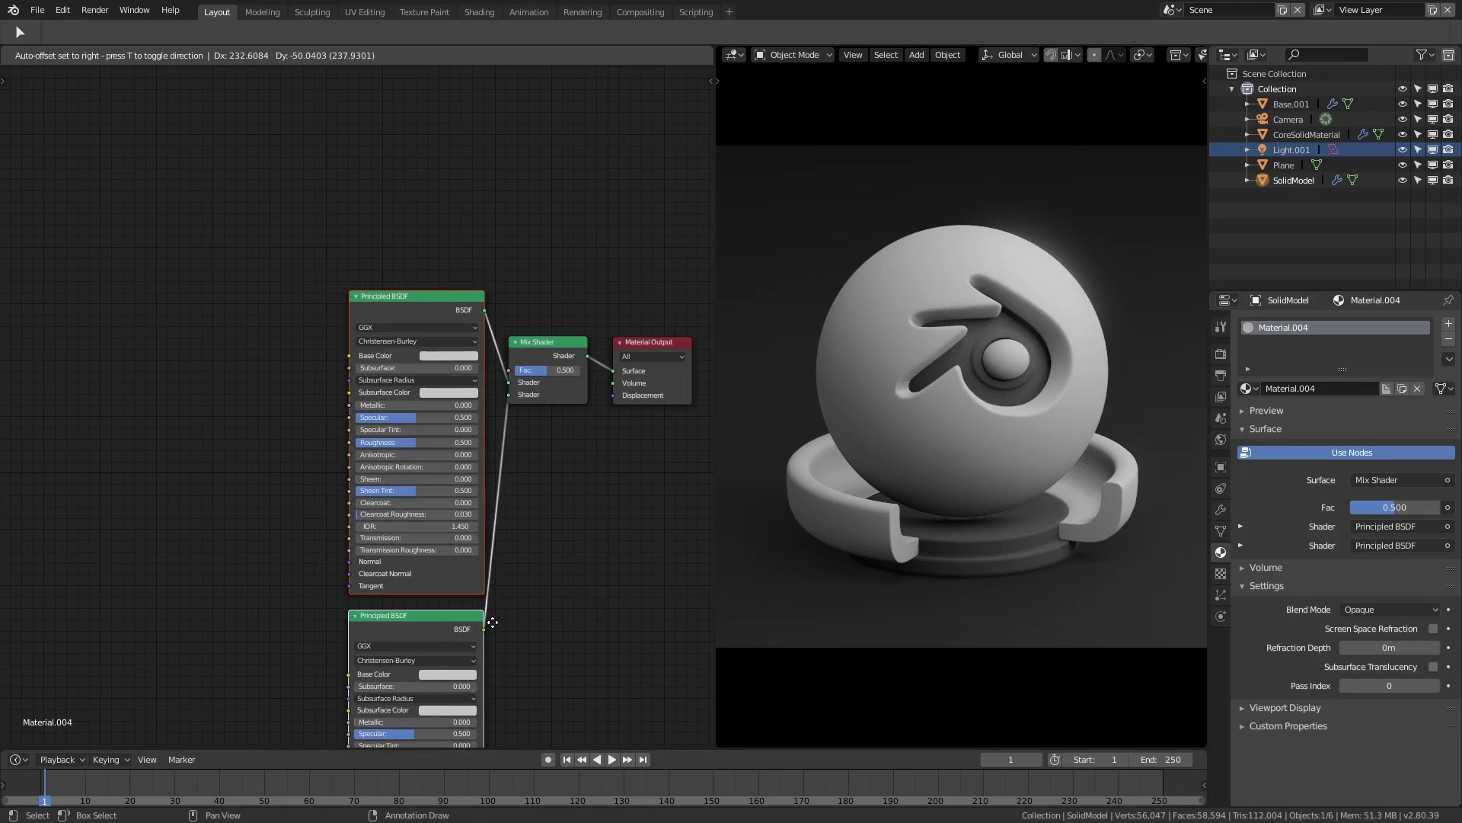
click(493, 624)
- Copy the hex value 4FB8FF of the base color from the reference tree's upper Principled BSDF
middle_drag(494, 624, 491, 581)
scroll(297, 482, down, 3)
middle_drag(297, 483, 397, 484)
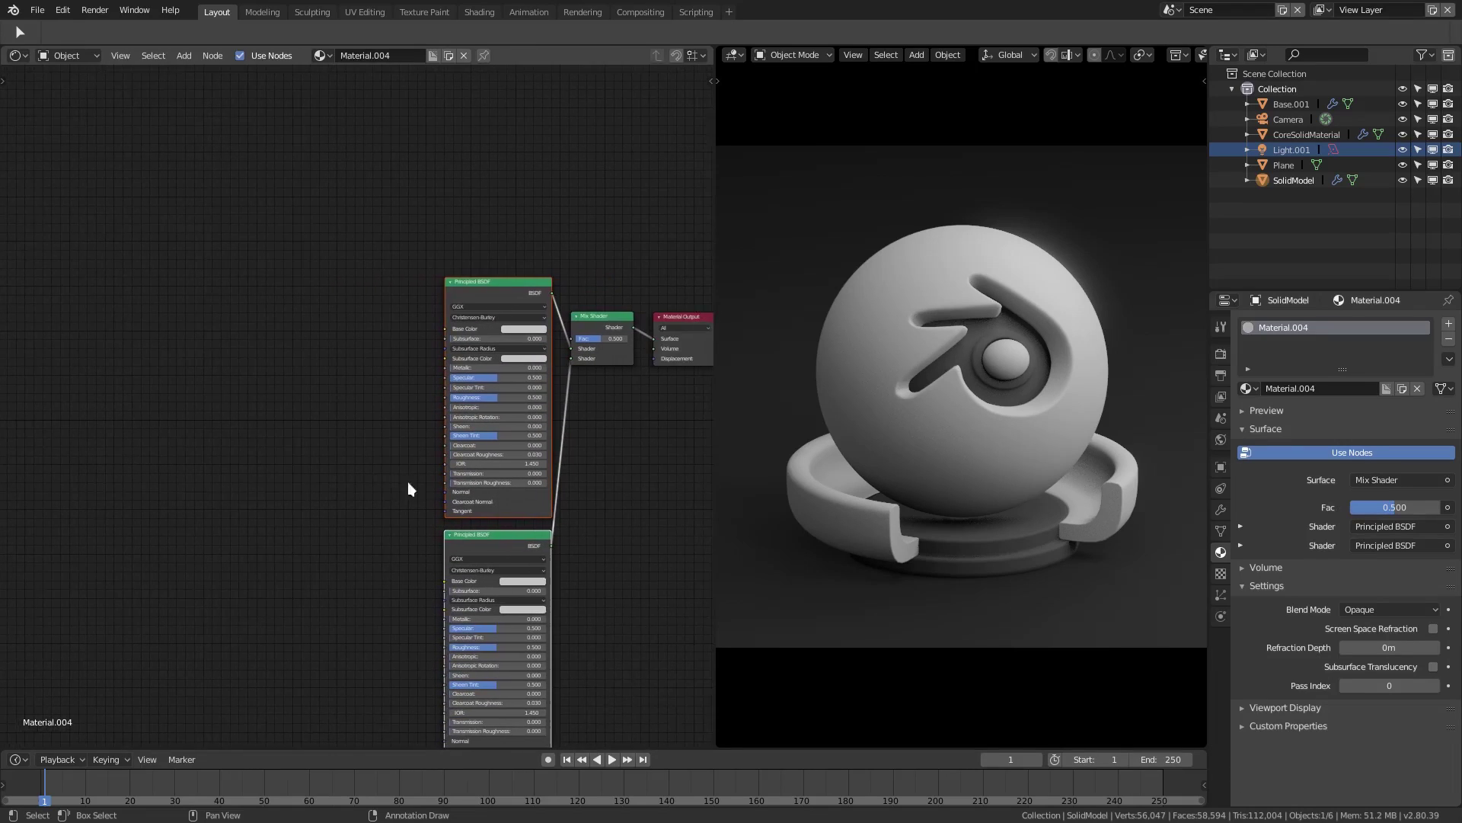
scroll(408, 482, up, 3)
middle_drag(579, 353, 445, 347)
scroll(445, 347, up, 2)
middle_drag(85, 369, 669, 441)
click(395, 331)
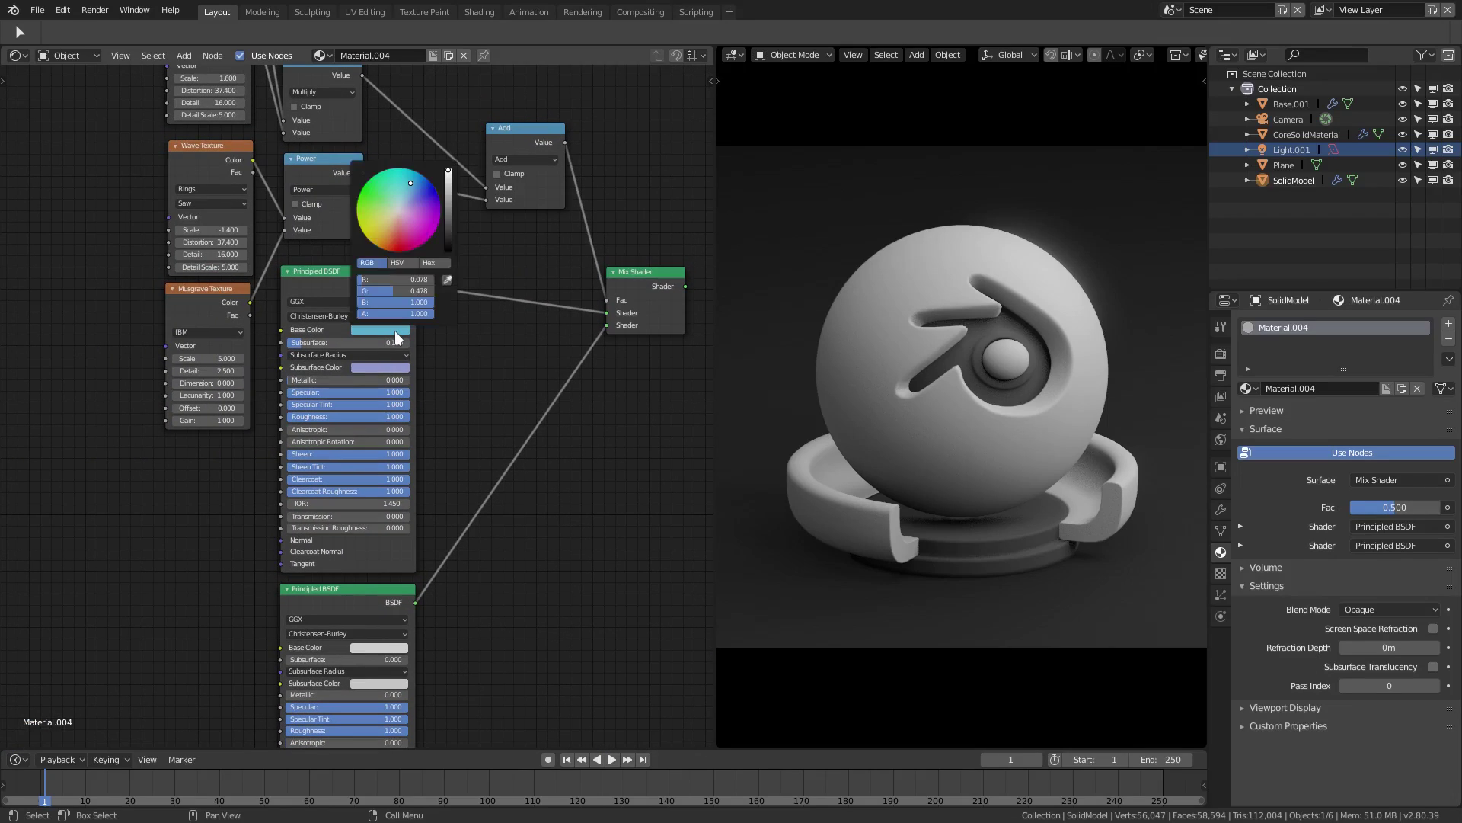
click(431, 263)
click(421, 280)
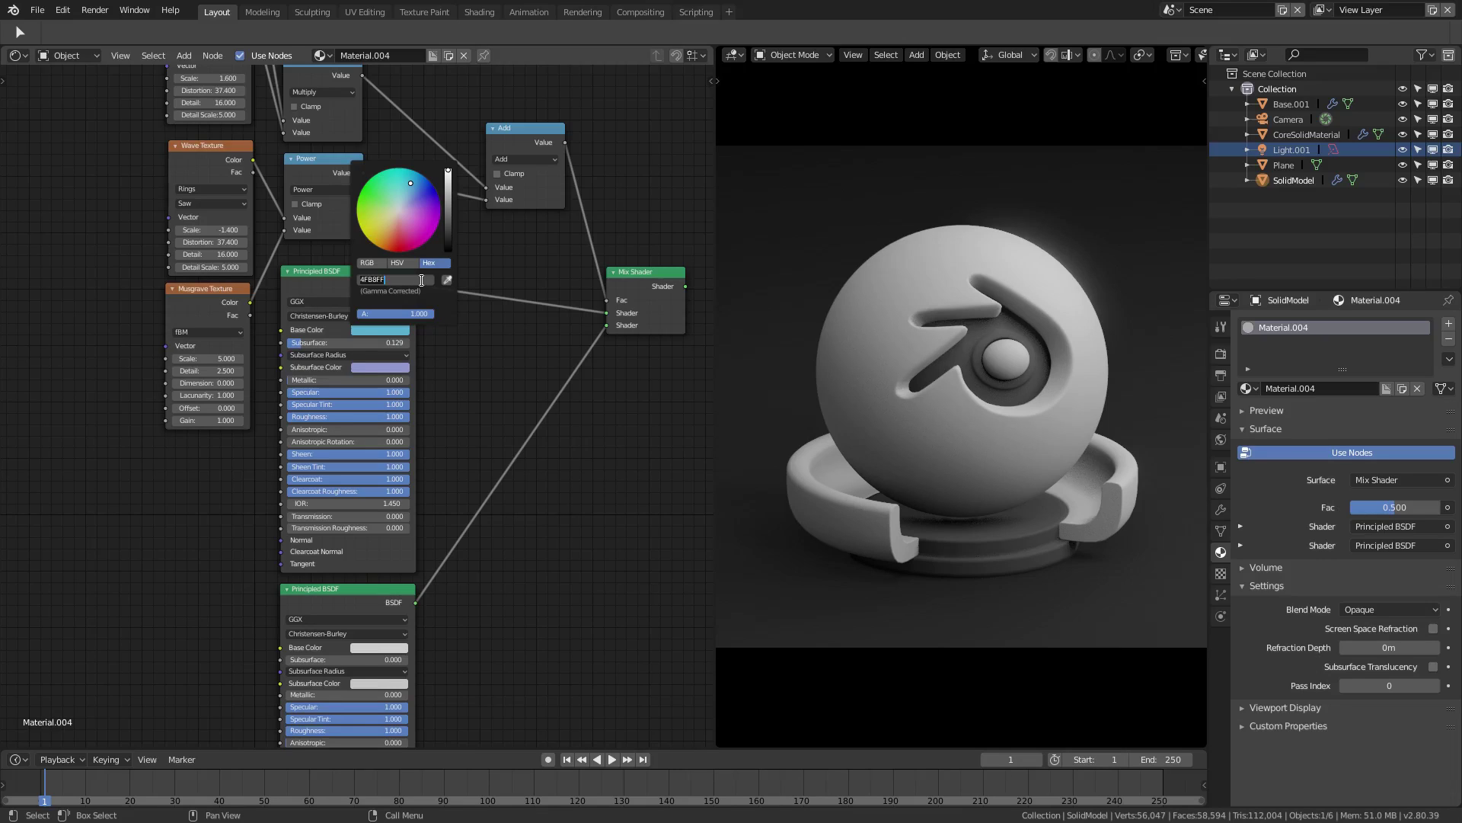
key(ctrl+c)
click(629, 489)
middle_drag(584, 460, 219, 404)
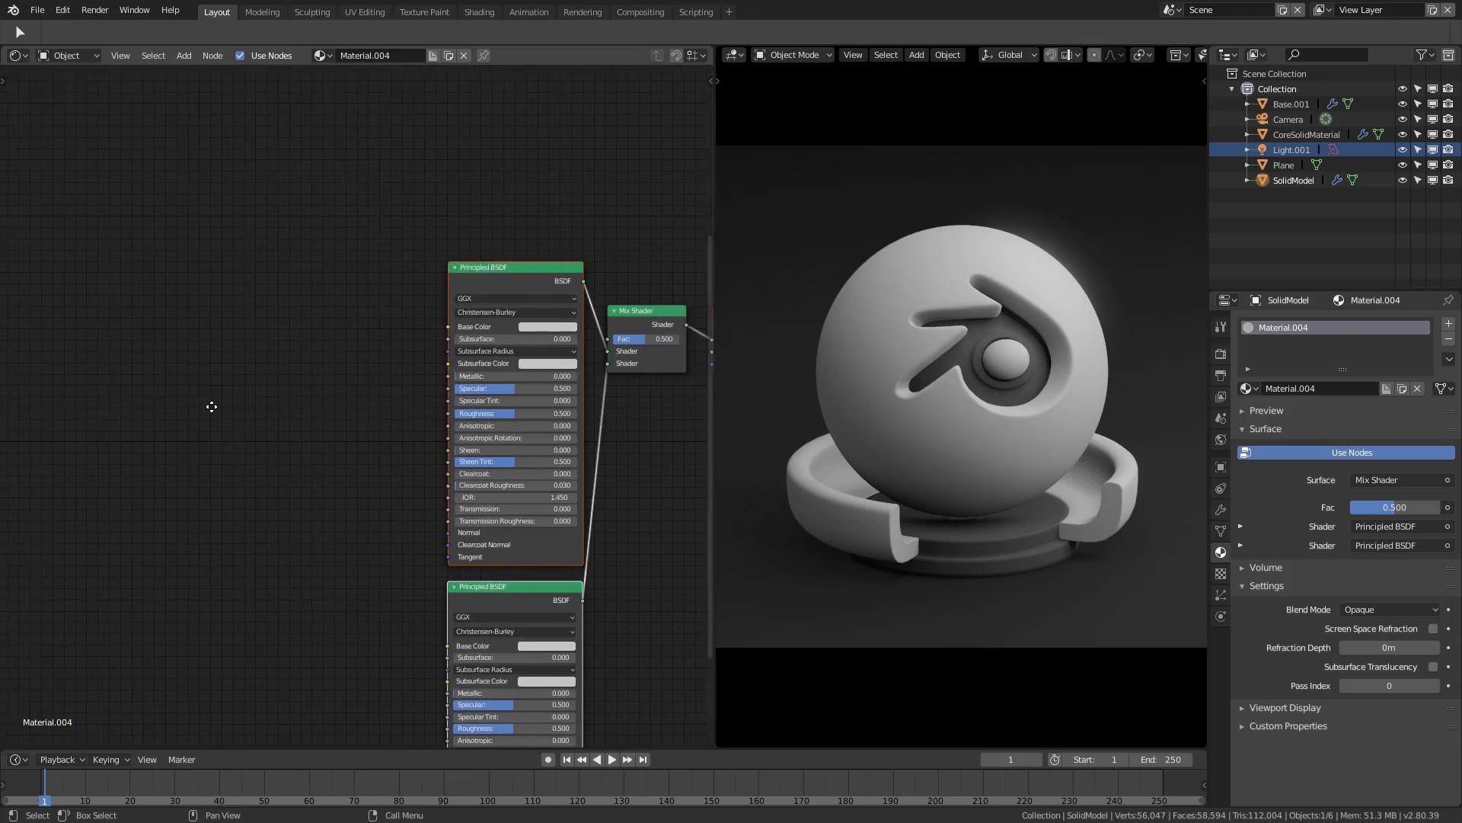
- Try to apply the copied hex value to the base color of the new upper Principled BSDF
click(514, 314)
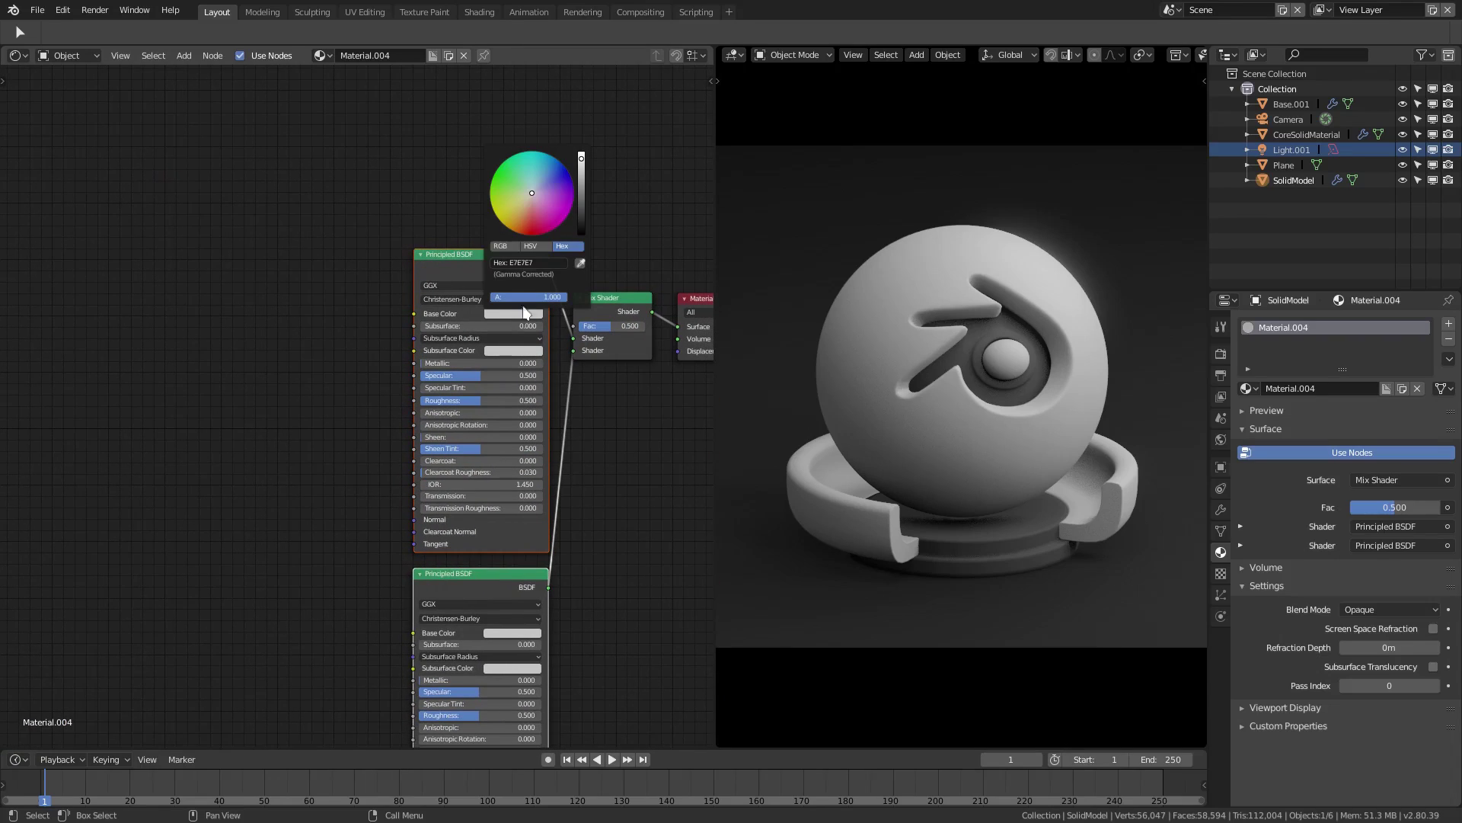
click(551, 262)
key(Return)
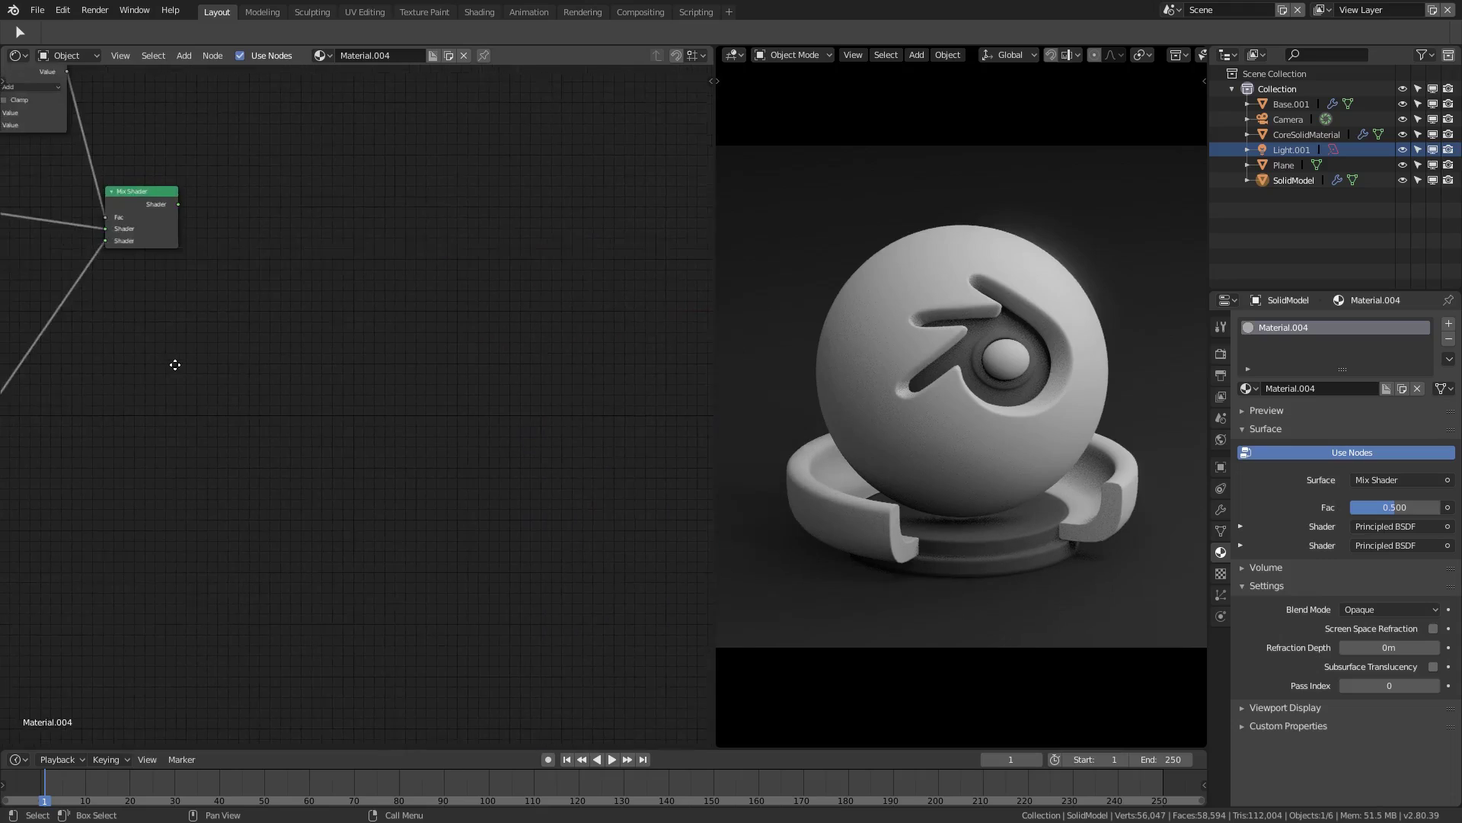
- Transfer the reference node's blue base color, hex 4FB8FF, to the base color of the new upper Principled BSDF
click(60, 276)
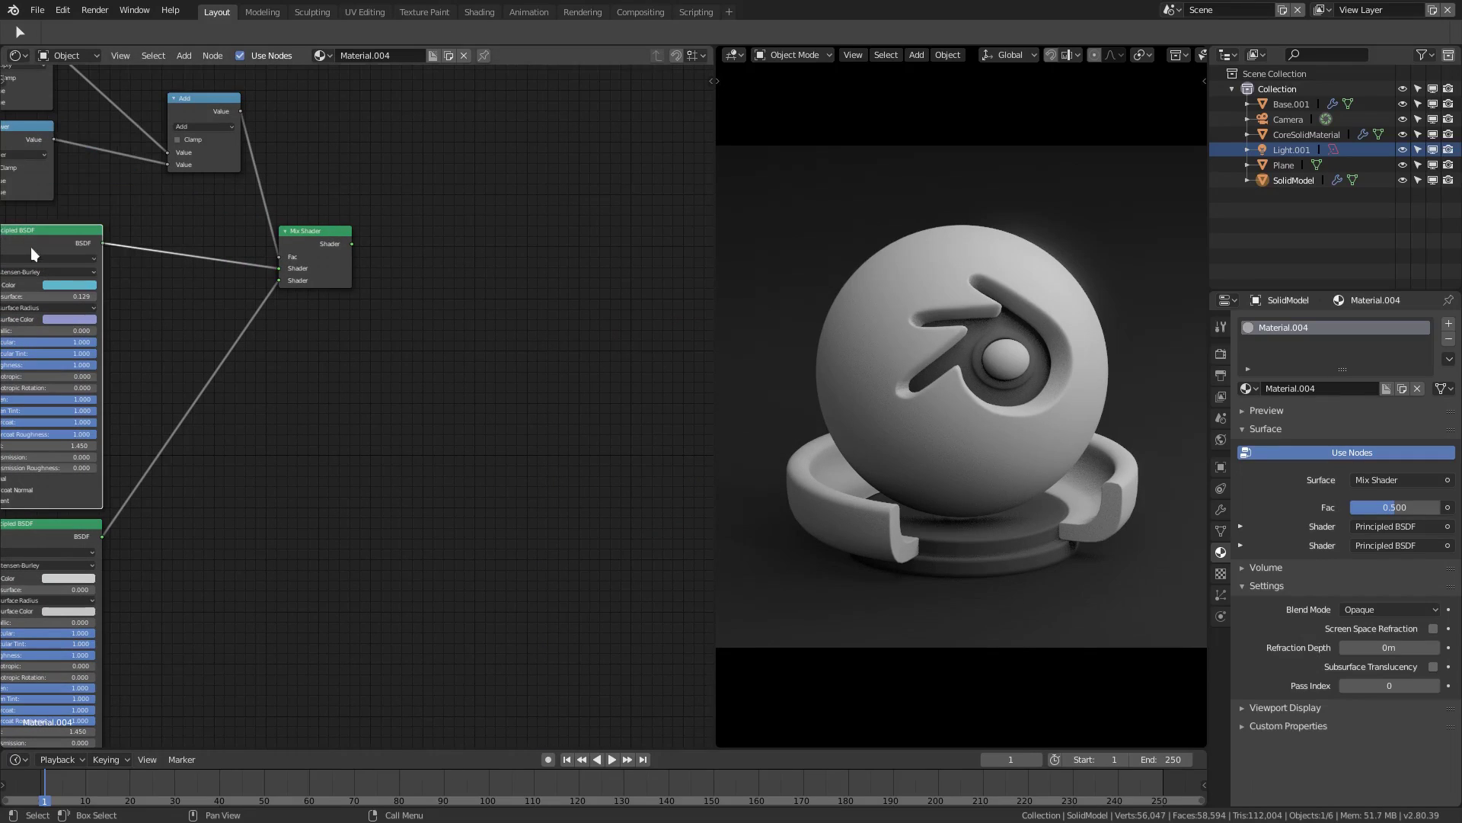
click(65, 284)
click(69, 237)
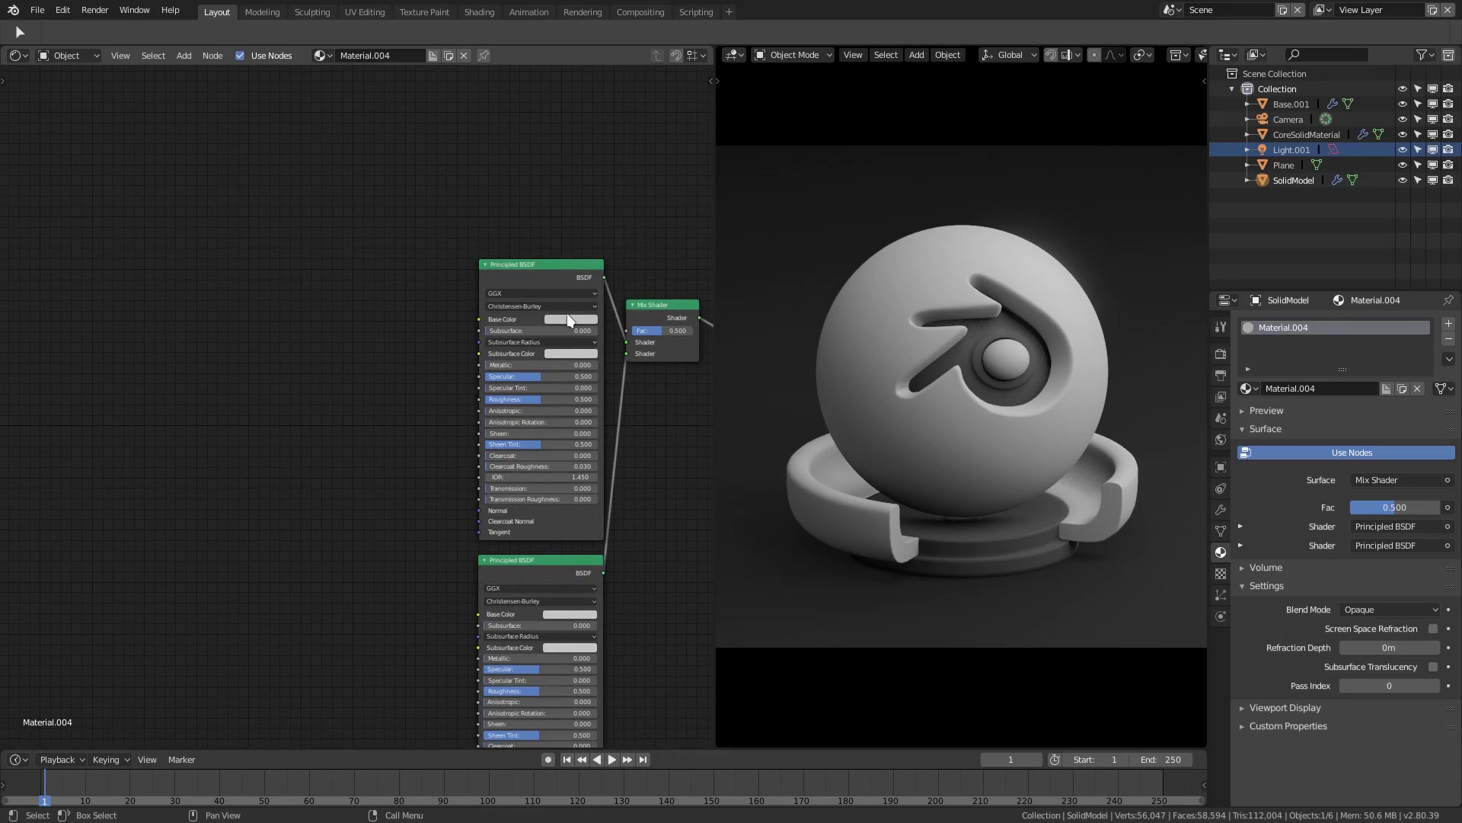
click(570, 319)
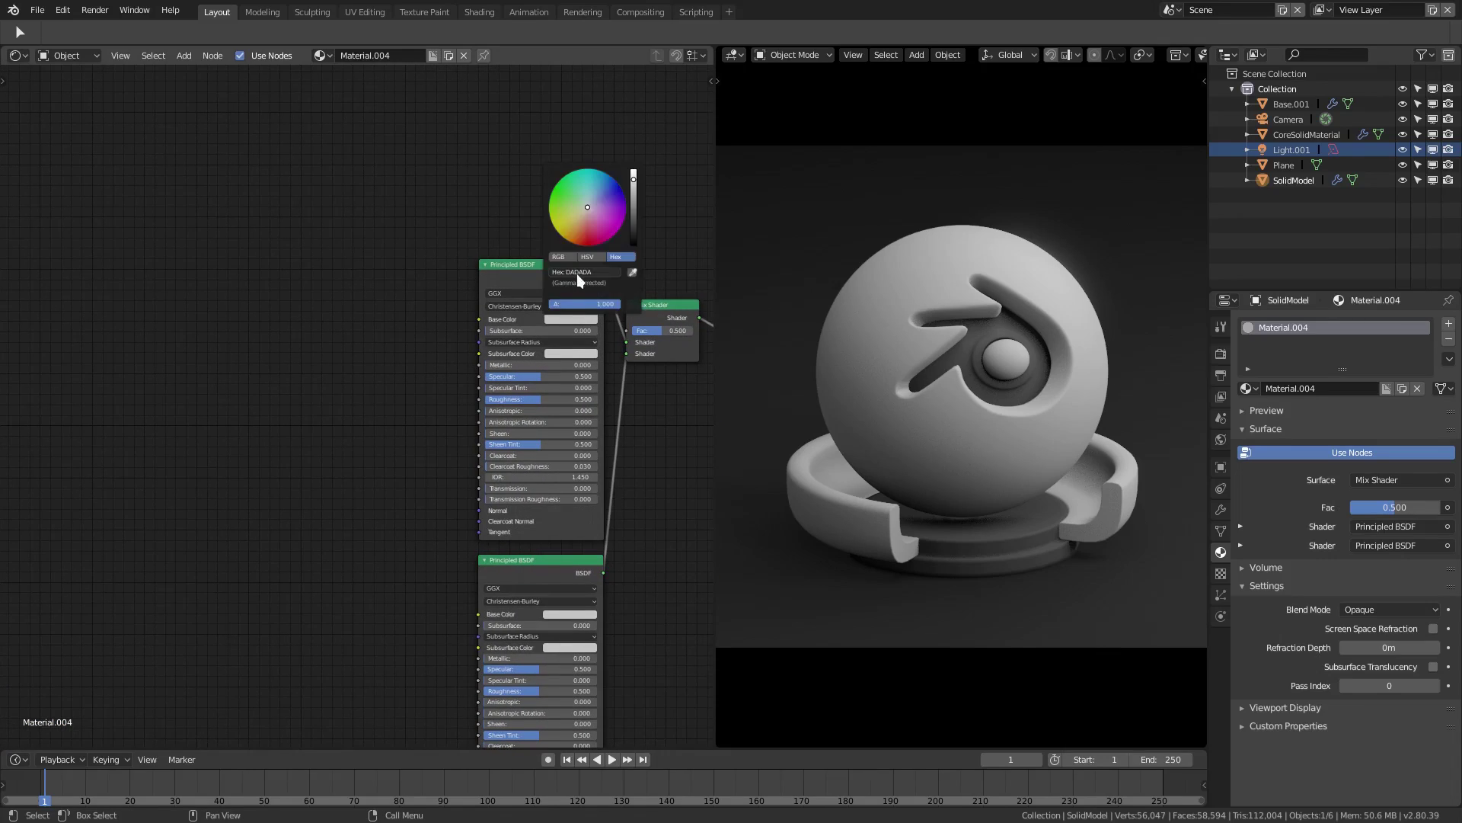
click(577, 273)
key(ctrl+v)
key(Return)
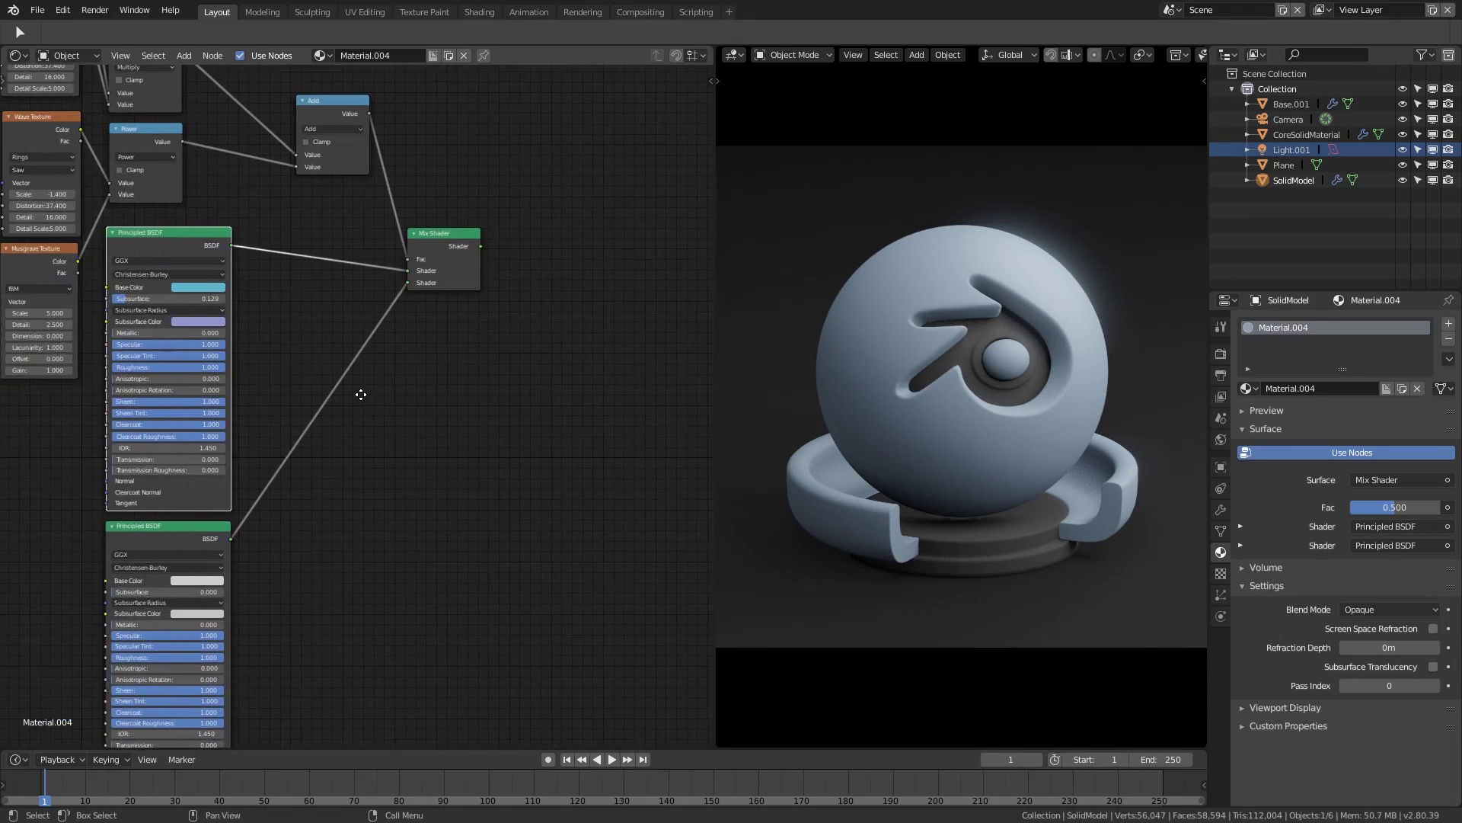
- Transfer the subsurface color, hex 8995FF, from the reference's upper Principled BSDF to the new upper Principled BSDF
click(183, 327)
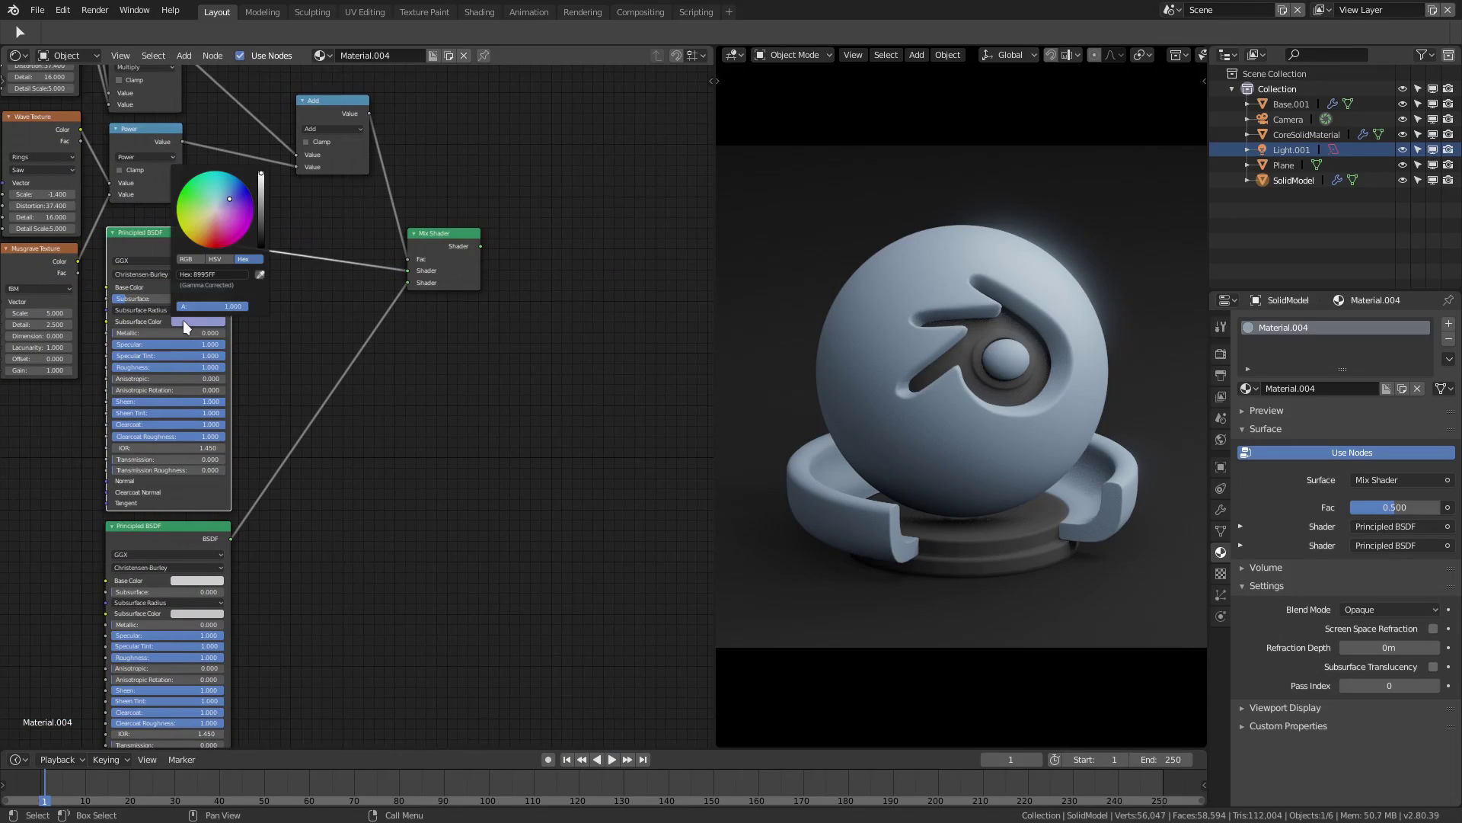
scroll(253, 337, up, 2)
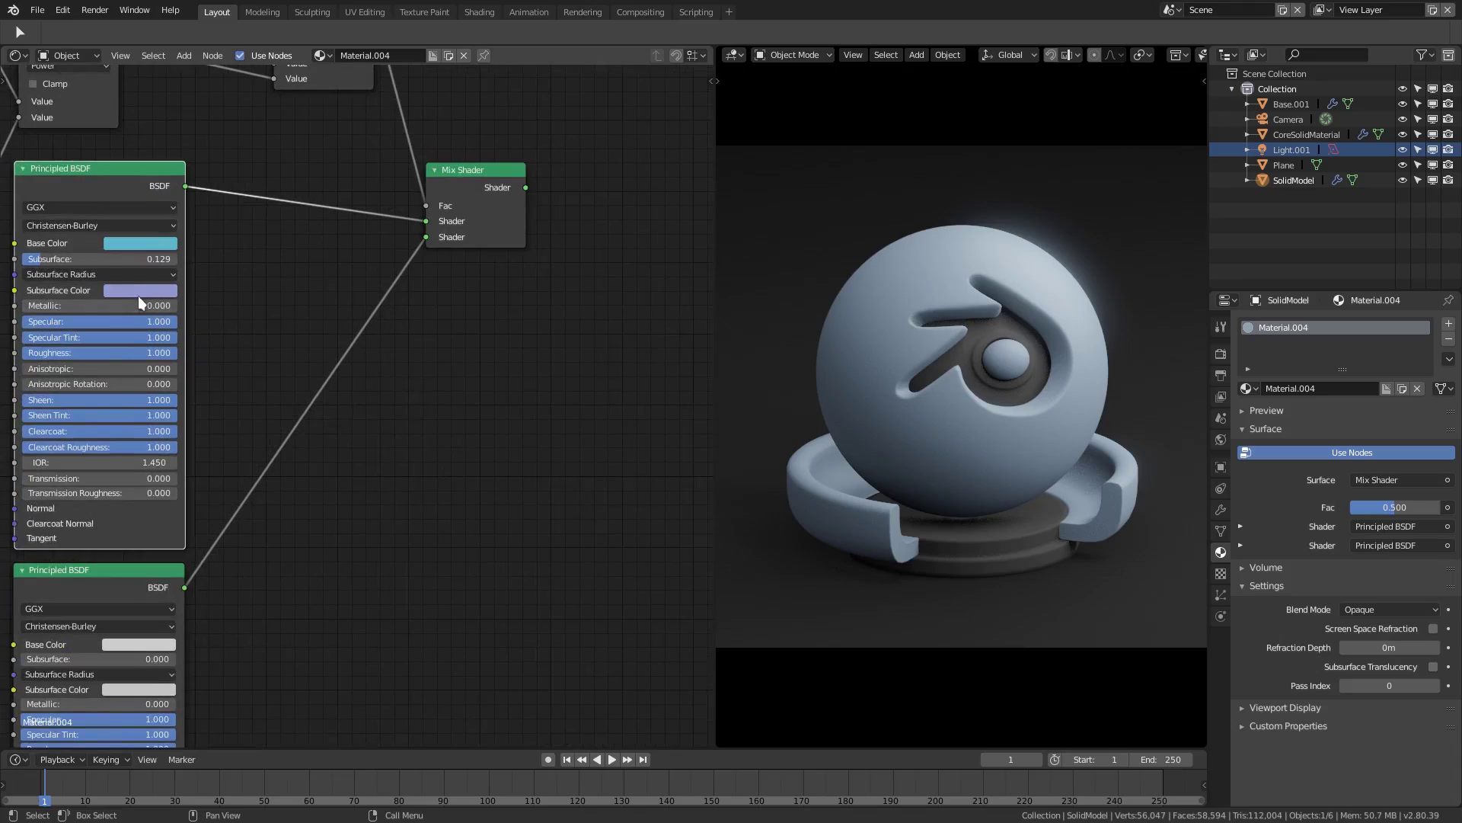
click(140, 290)
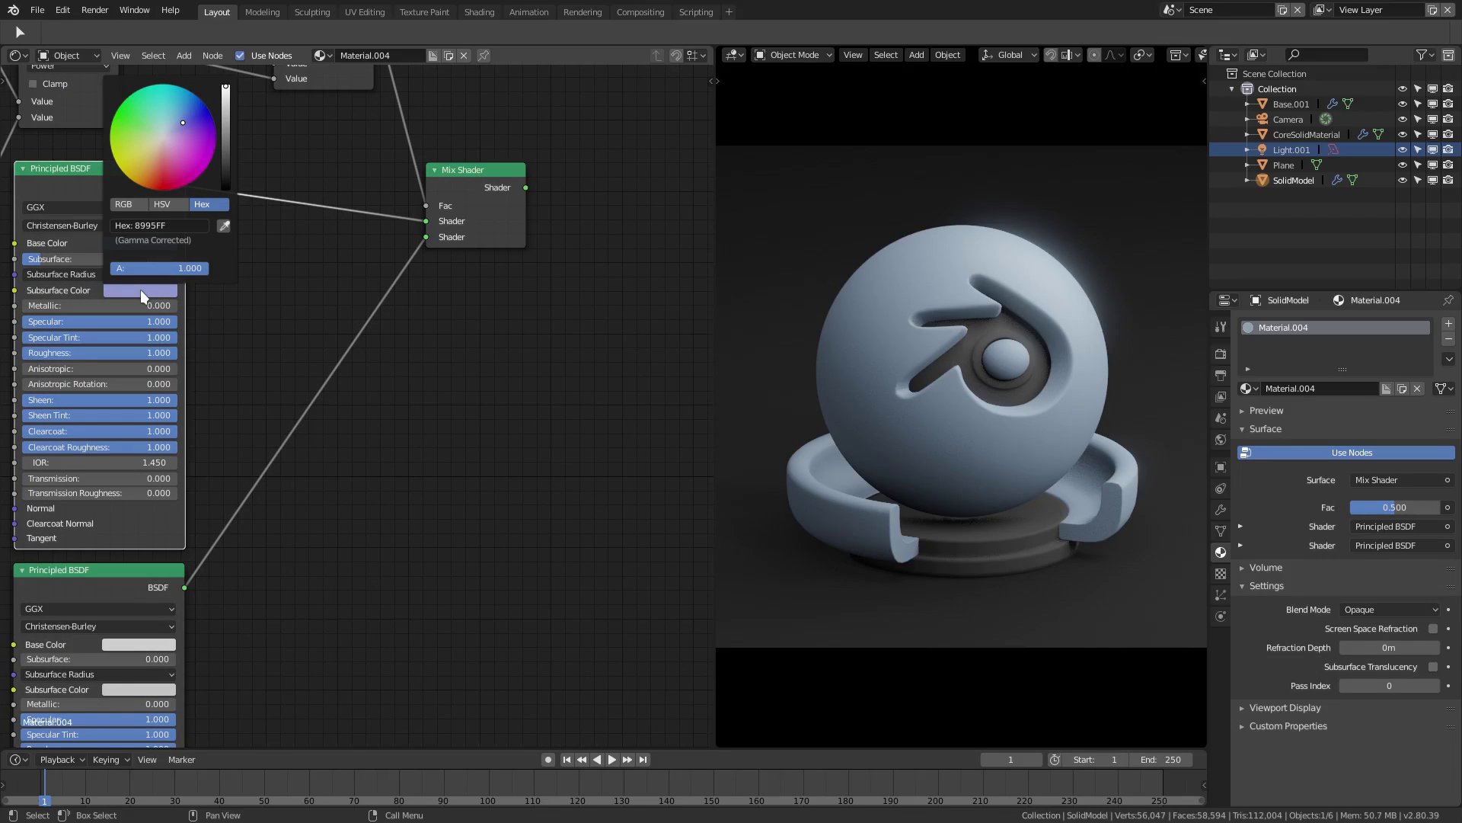
click(165, 226)
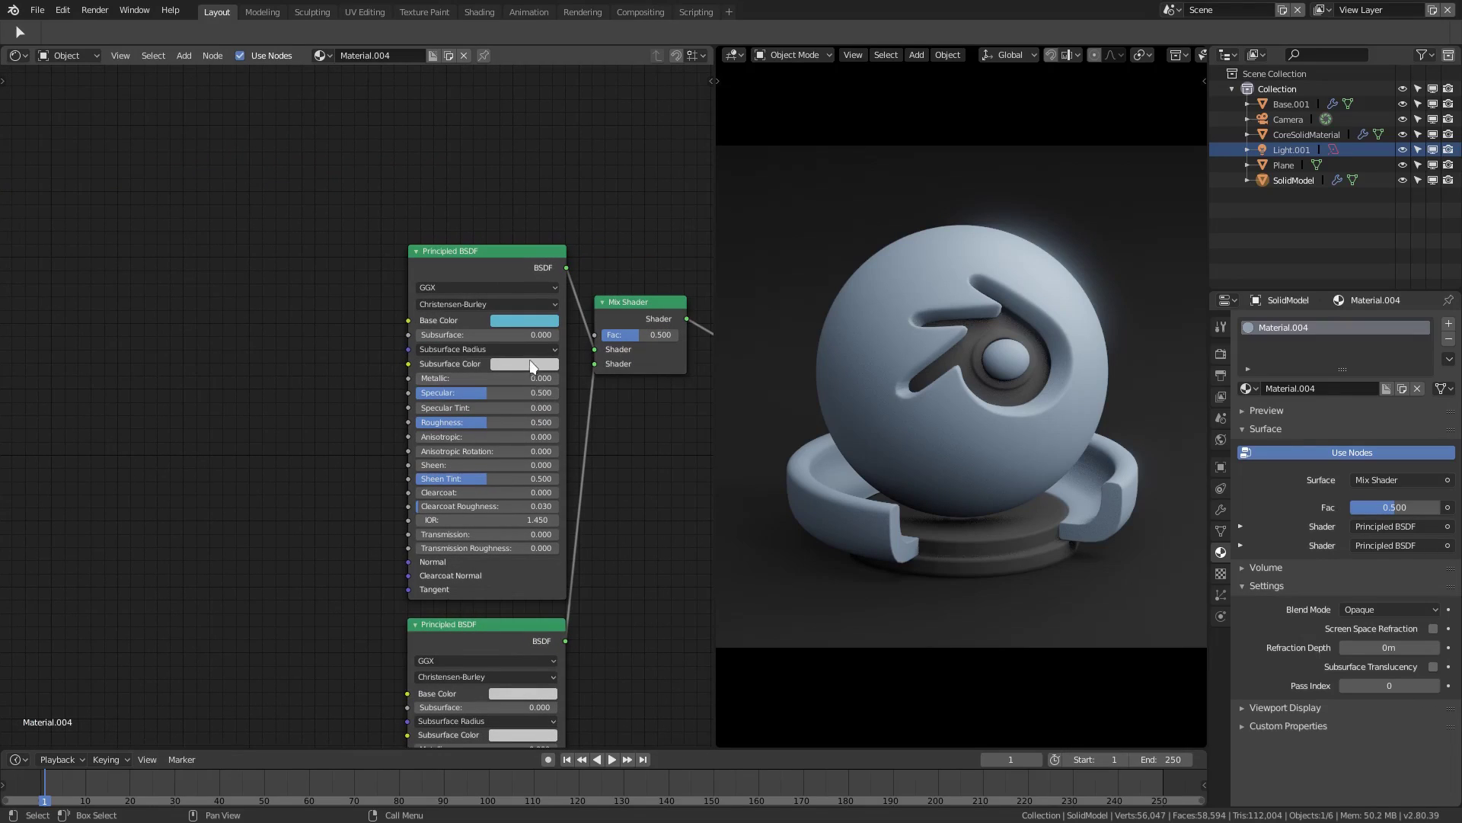
click(524, 363)
click(542, 305)
key(ctrl+v)
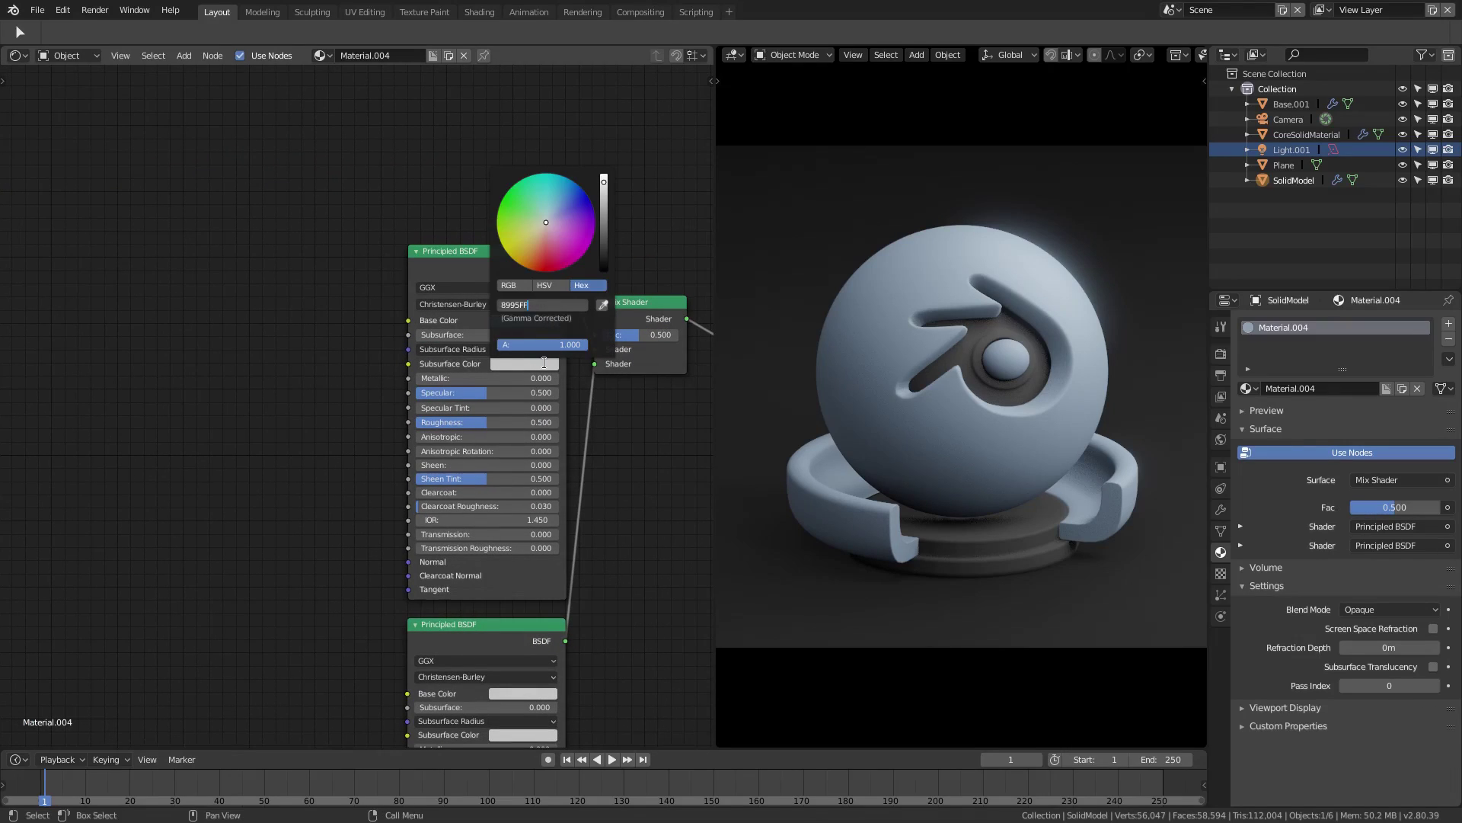
key(Return)
- Examine the base color and subsurface color of the reference tree's lower Principled BSDF
scroll(360, 434, down, 1)
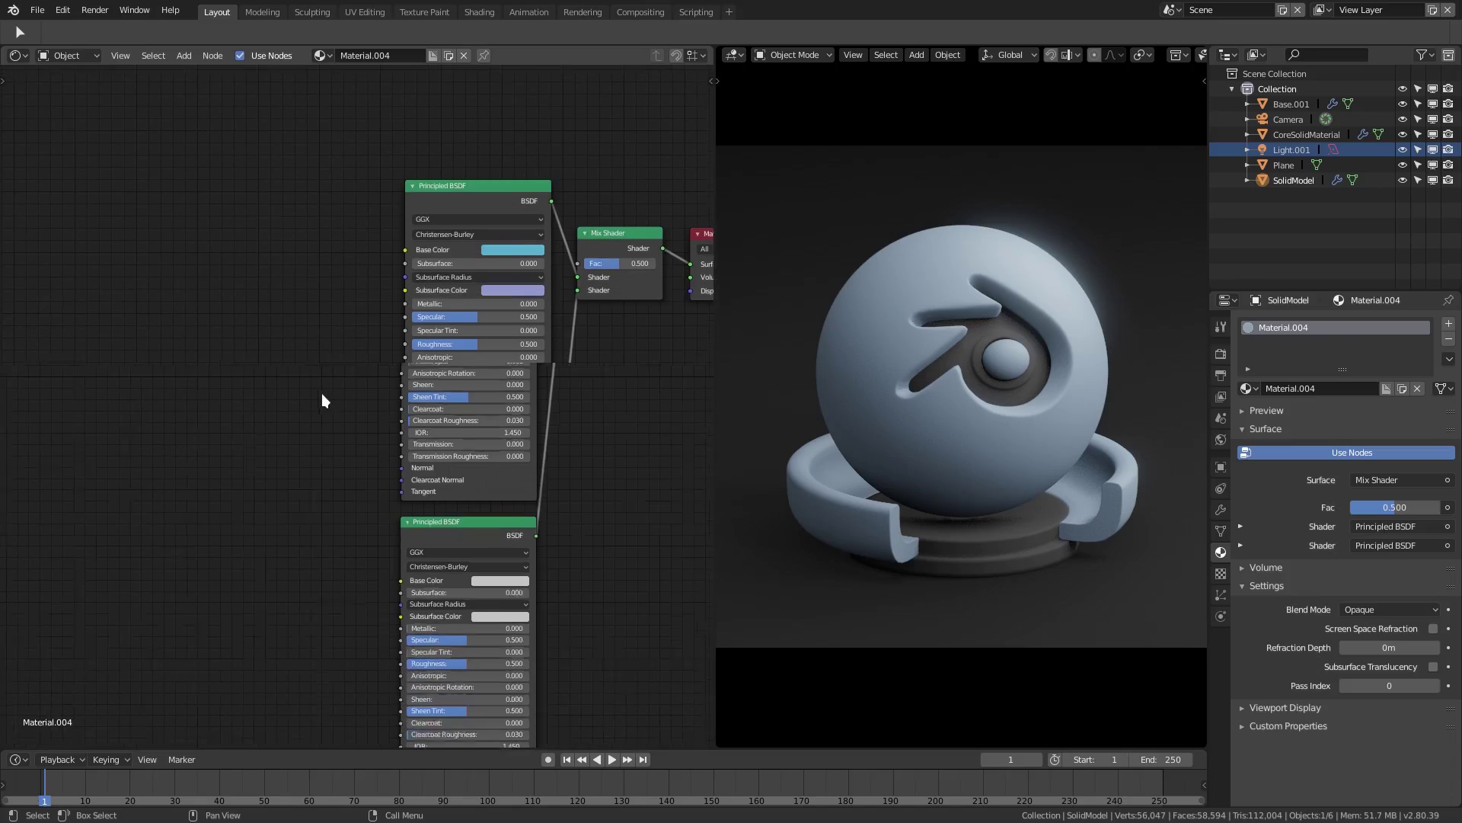
scroll(320, 398, down, 1)
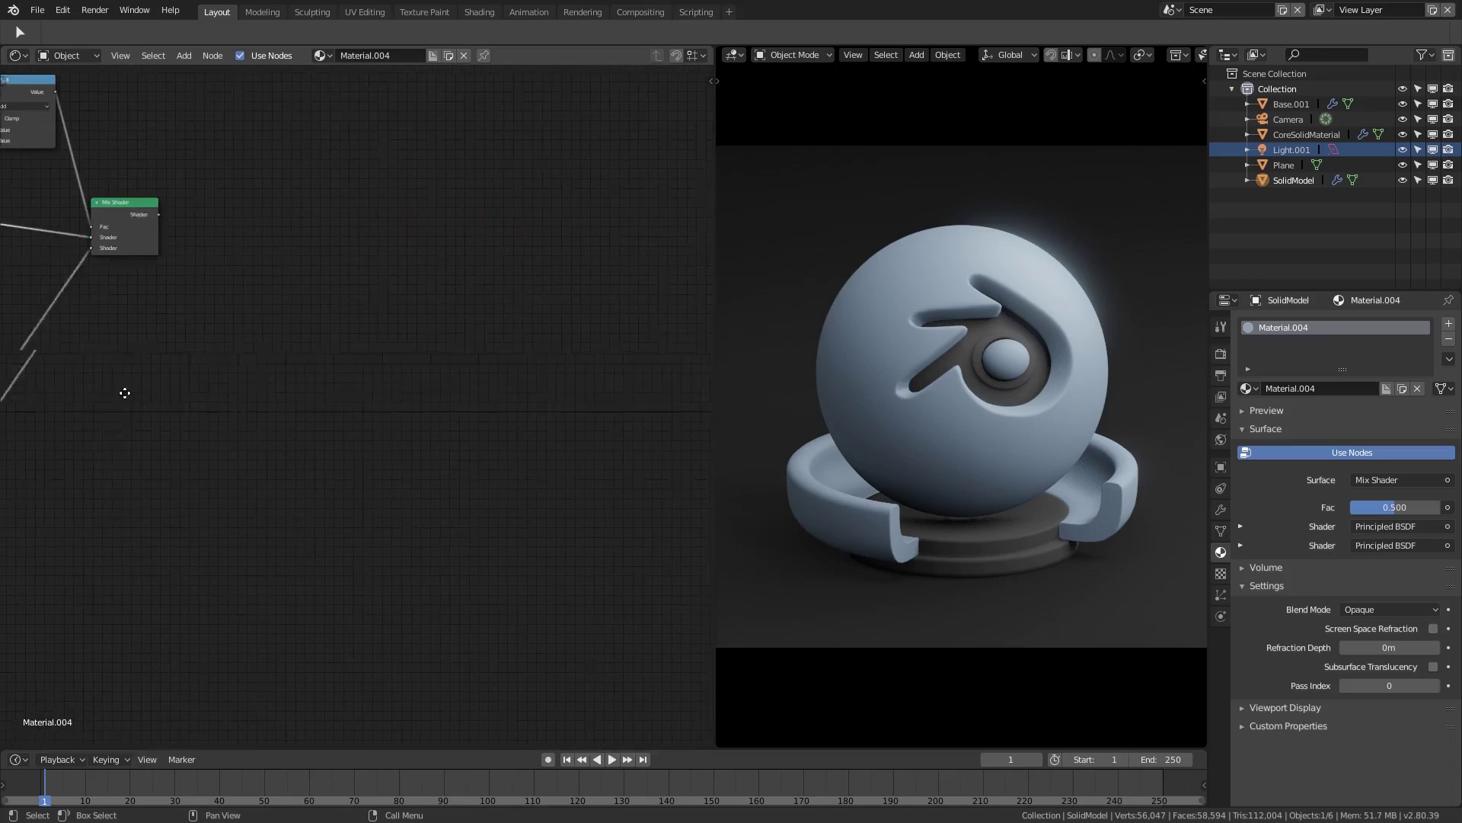
middle_drag(121, 392, 384, 420)
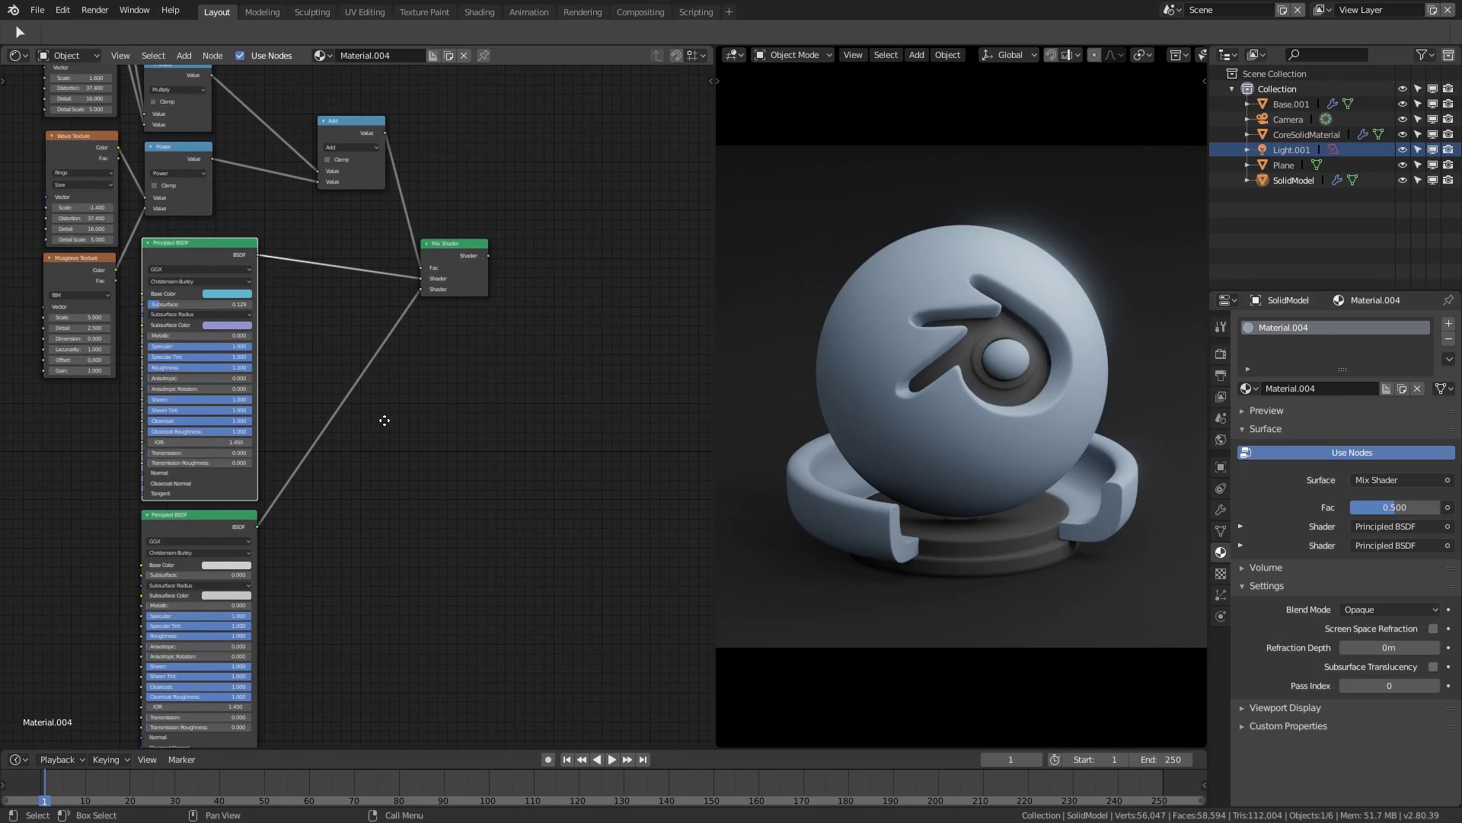
click(238, 566)
click(232, 595)
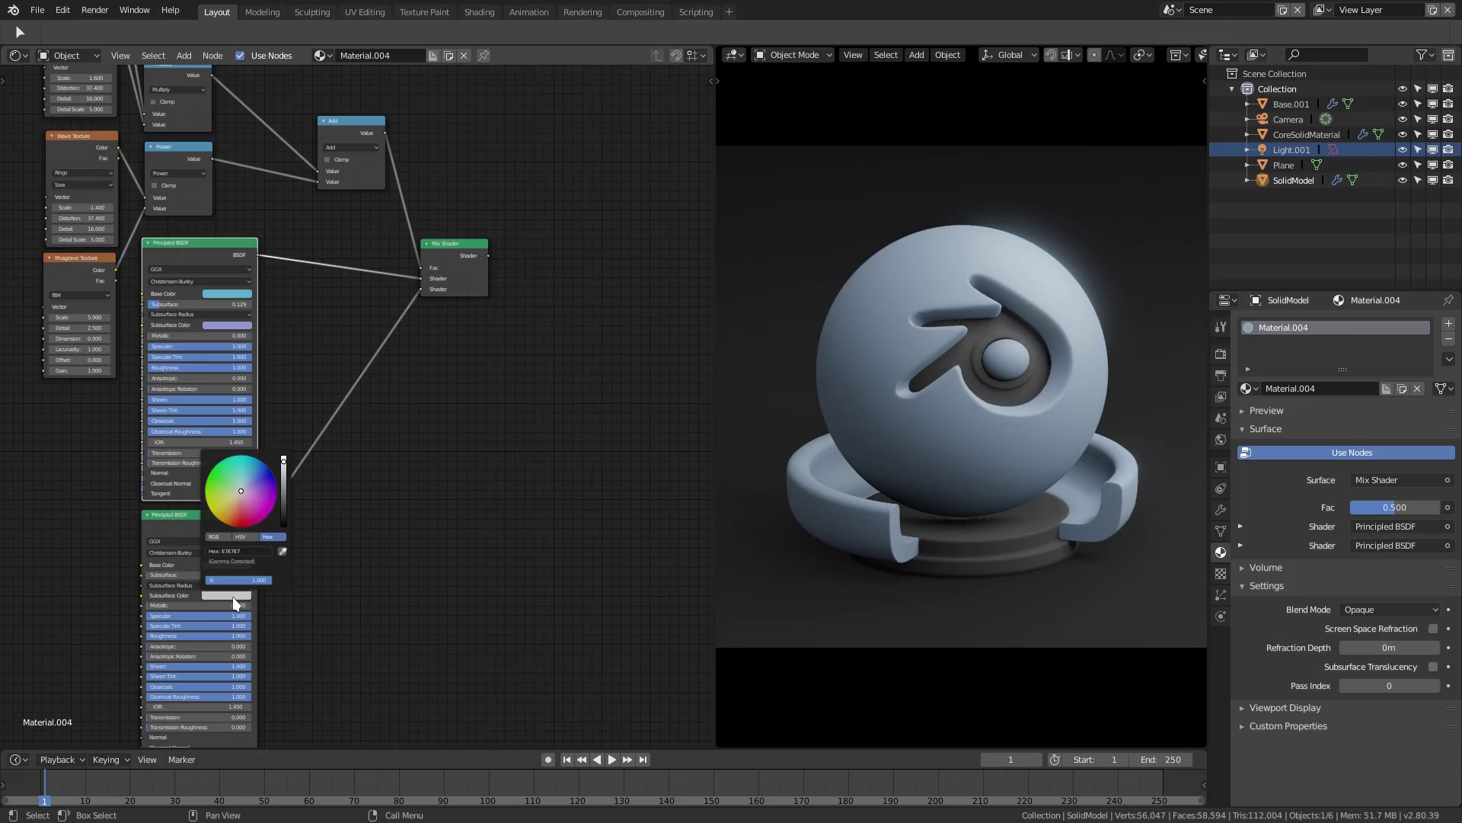
middle_drag(332, 415, 415, 427)
ctrl+middle_drag(414, 427, 582, 431)
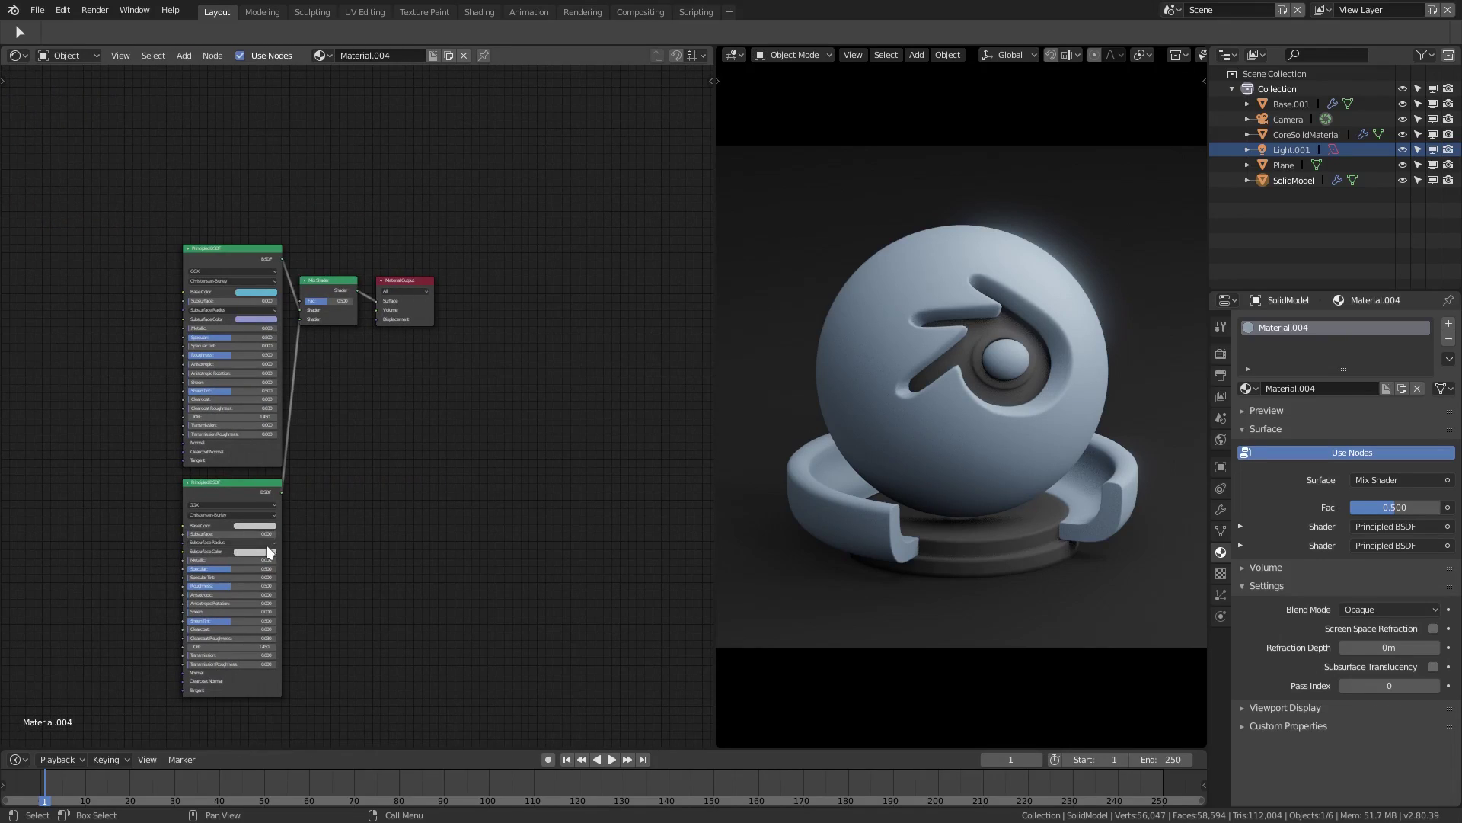
- Set the Subsurface value of the new upper Principled BSDF to 0.129
middle_drag(339, 450, 574, 460)
scroll(574, 460, up, 2)
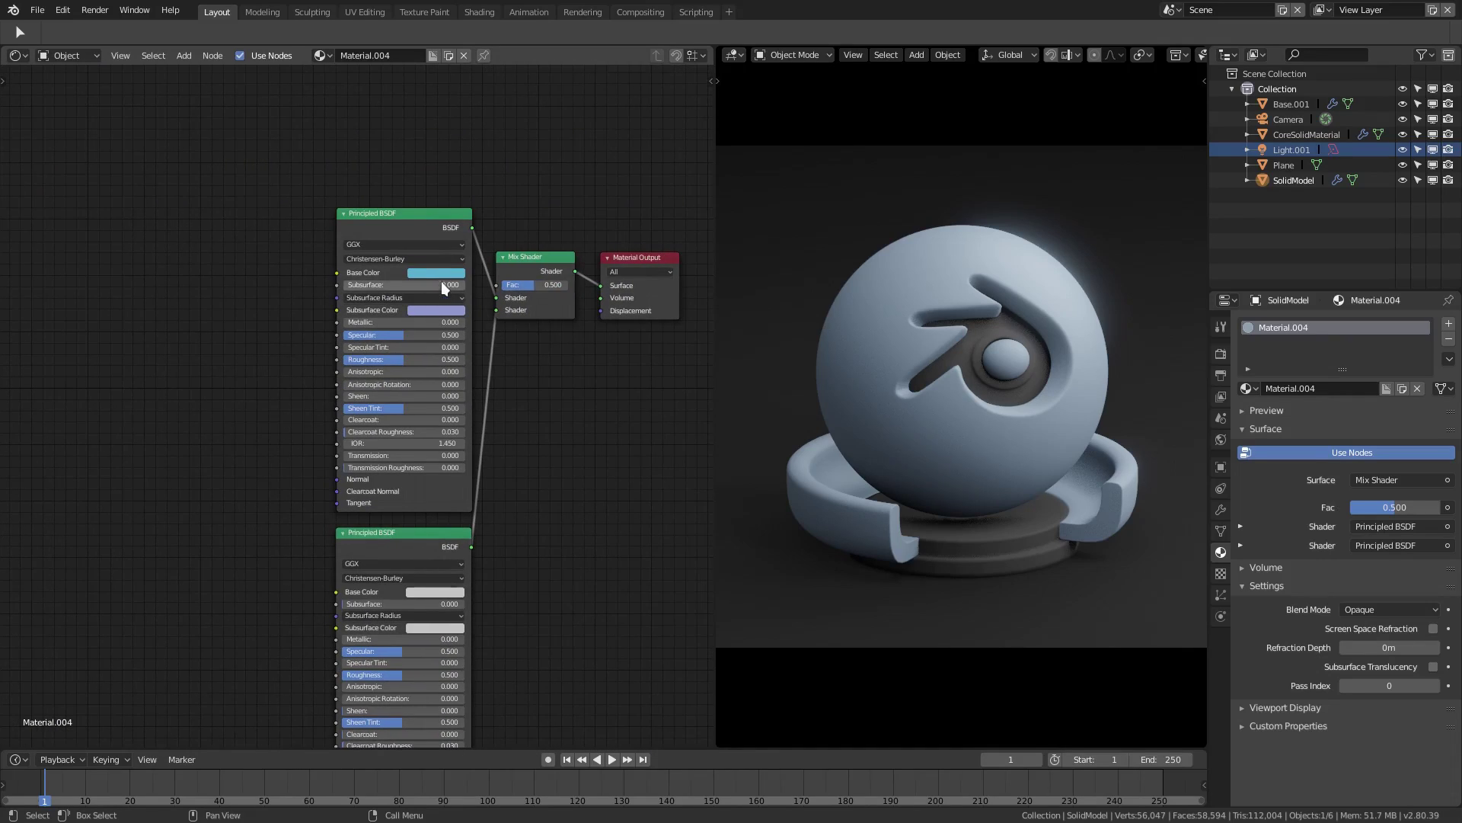
click(442, 284)
text(0.129)
key(Return)
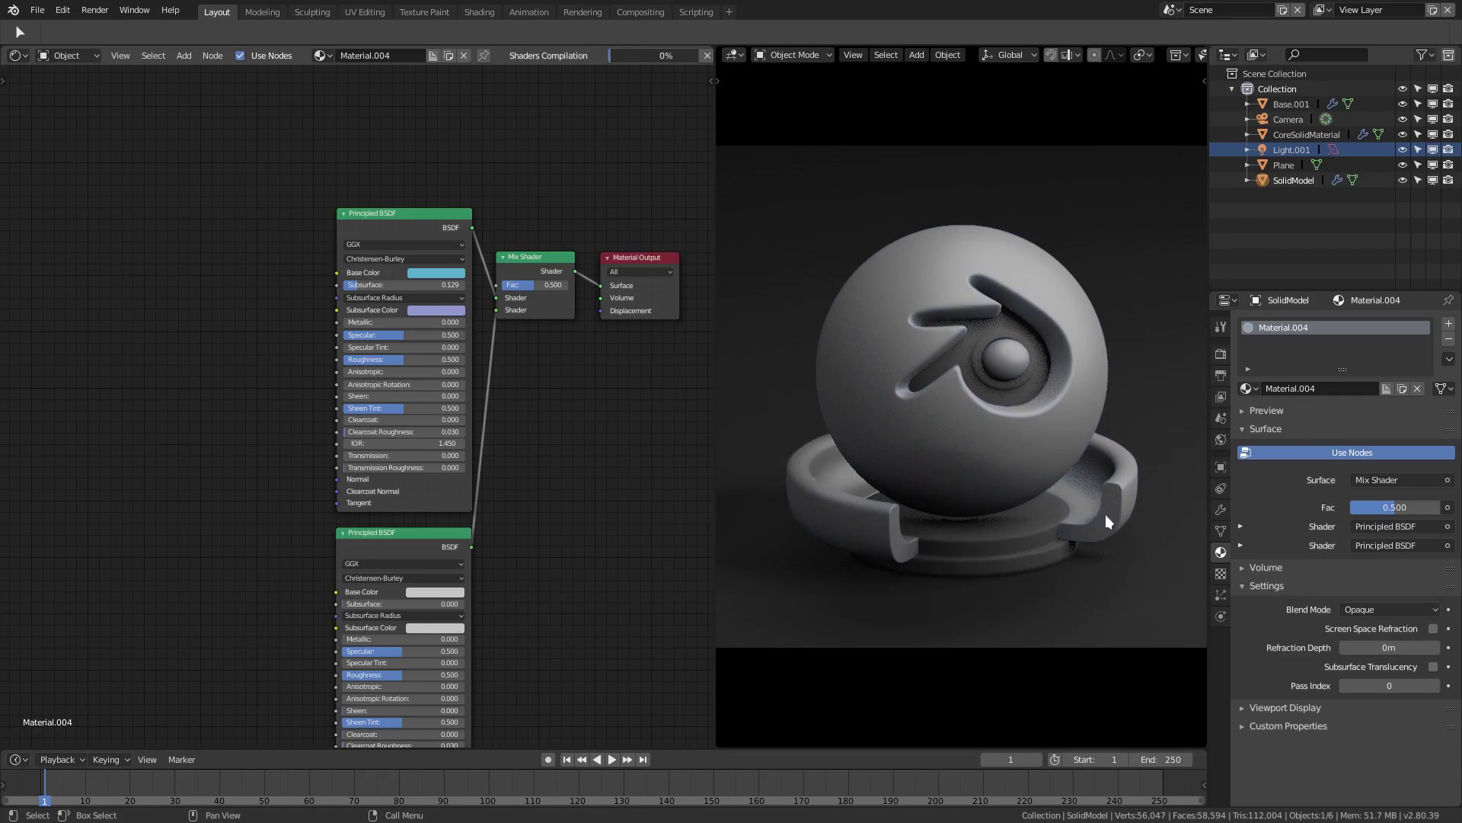
- Disable Bloom and Ambient Occlusion in the Eevee render settings, and toggle Subsurface Scattering off and back on
click(1221, 354)
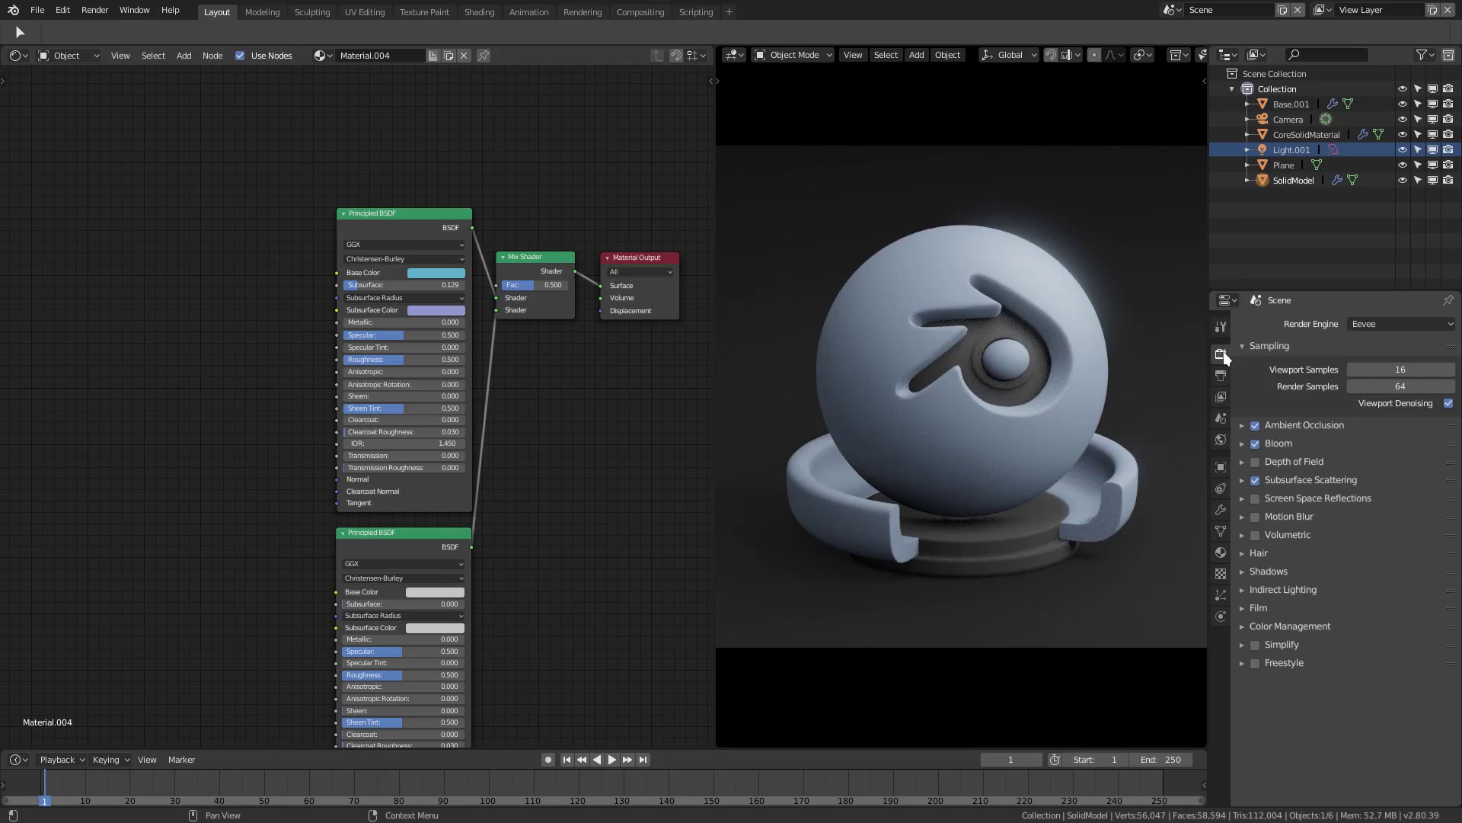
click(1255, 442)
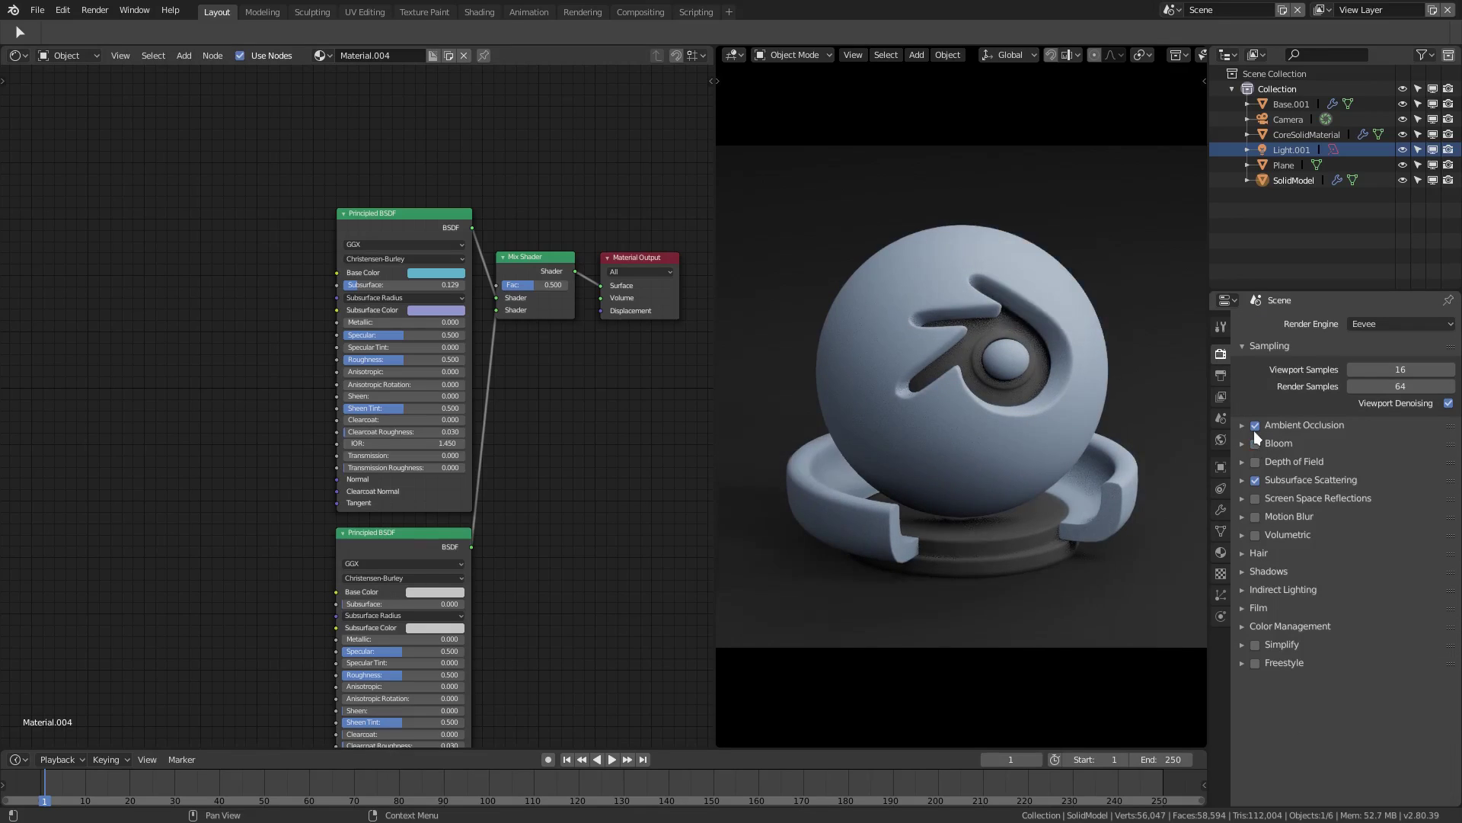
click(1255, 425)
click(1255, 480)
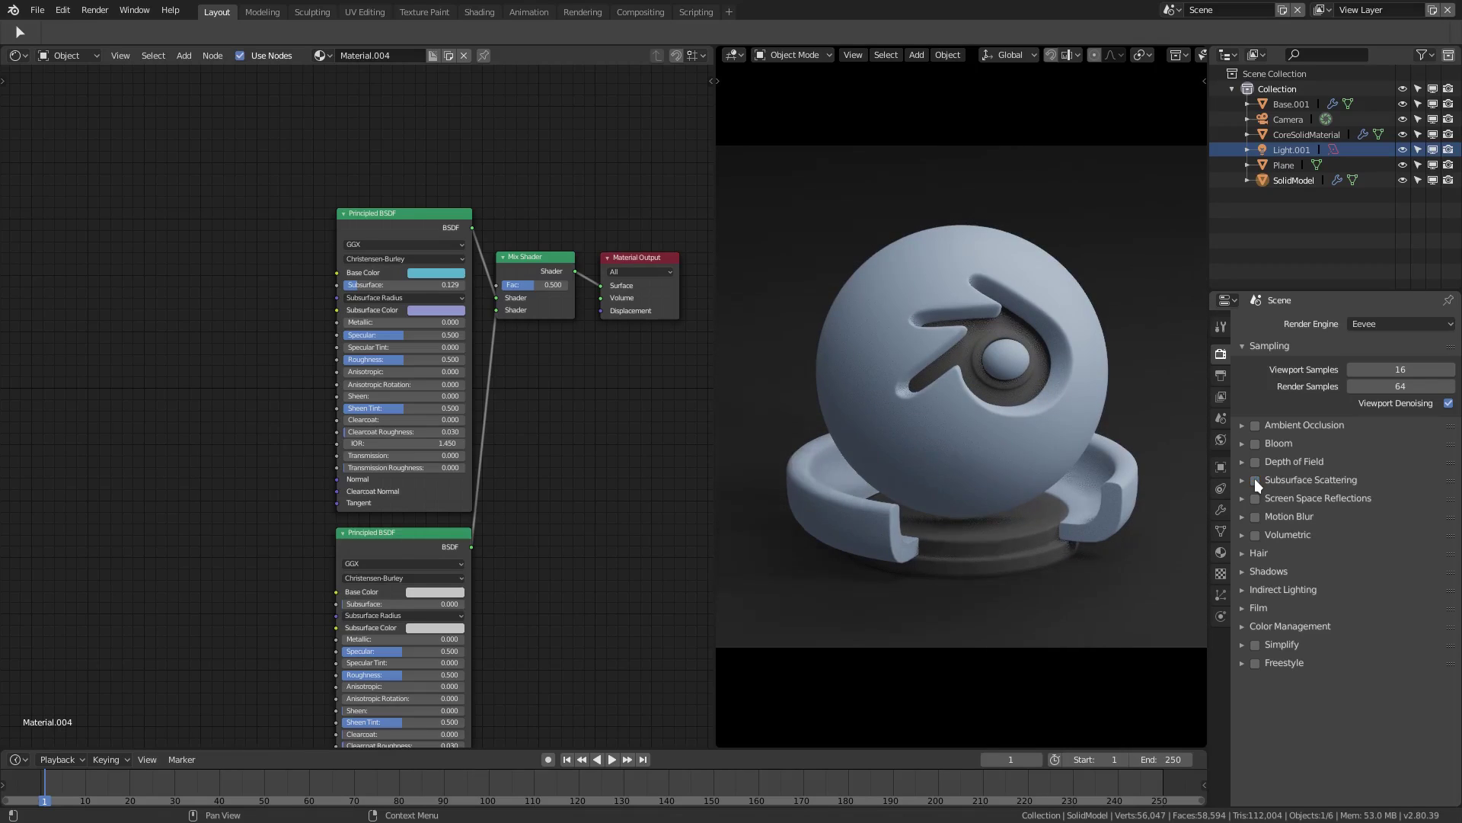
click(1255, 480)
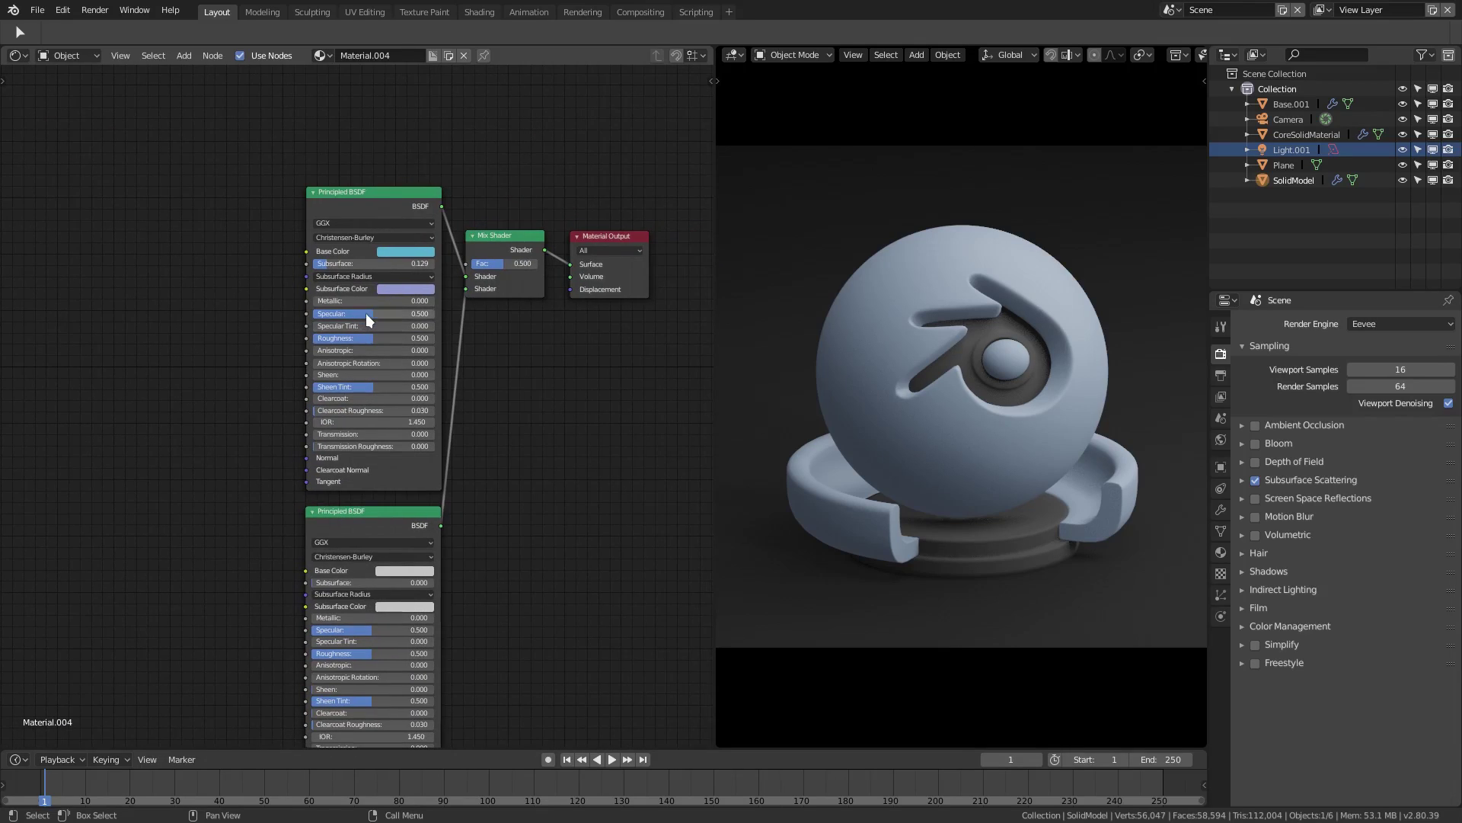
- Set Specular, Specular Tint, Roughness, Sheen, Sheen Tint, Clearcoat and Clearcoat Roughness to 1.000 on the new upper Principled BSDF
drag(365, 313, 510, 327)
drag(378, 338, 439, 338)
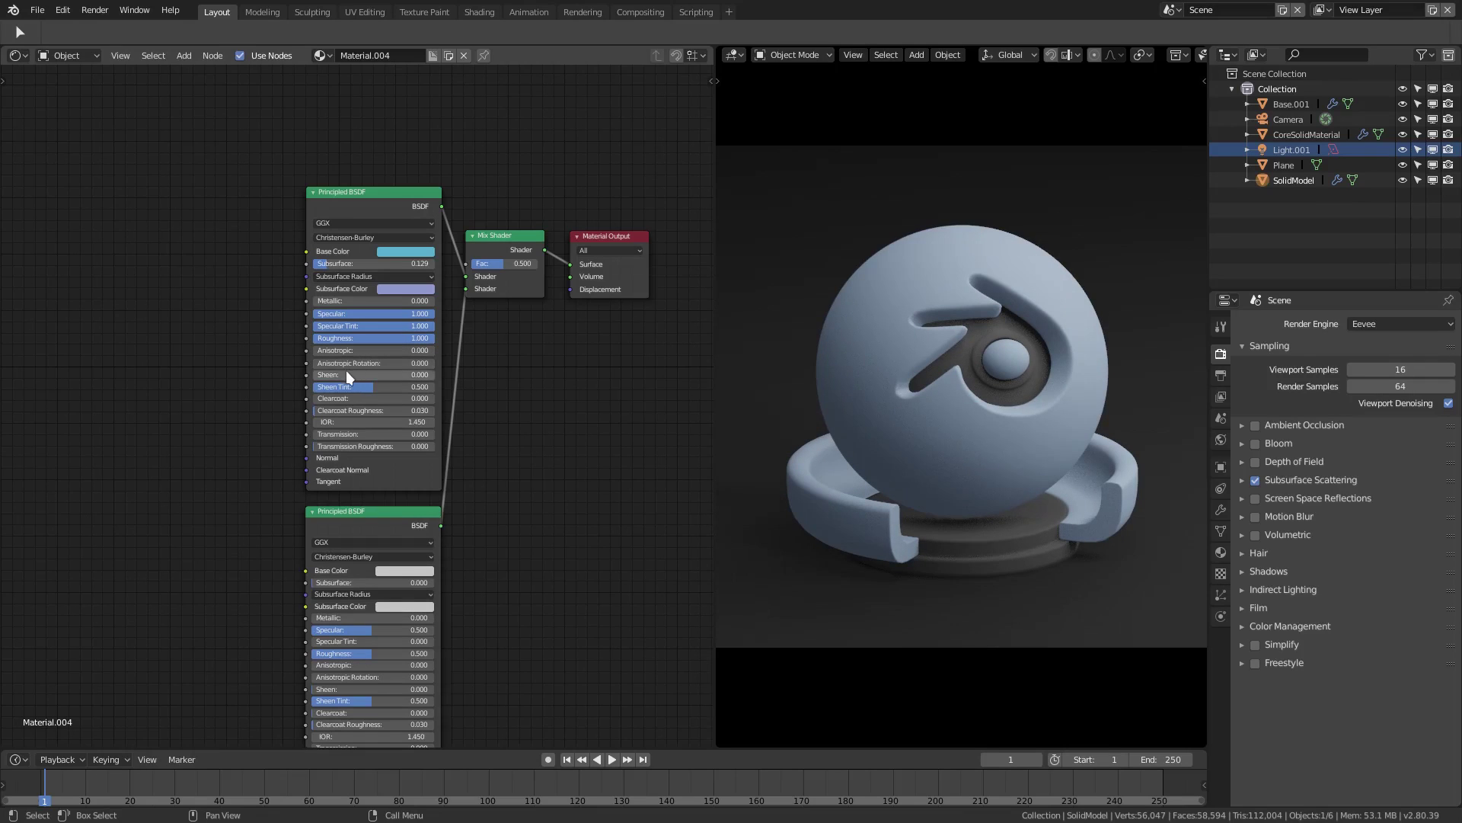
drag(345, 373, 483, 387)
drag(354, 399, 430, 398)
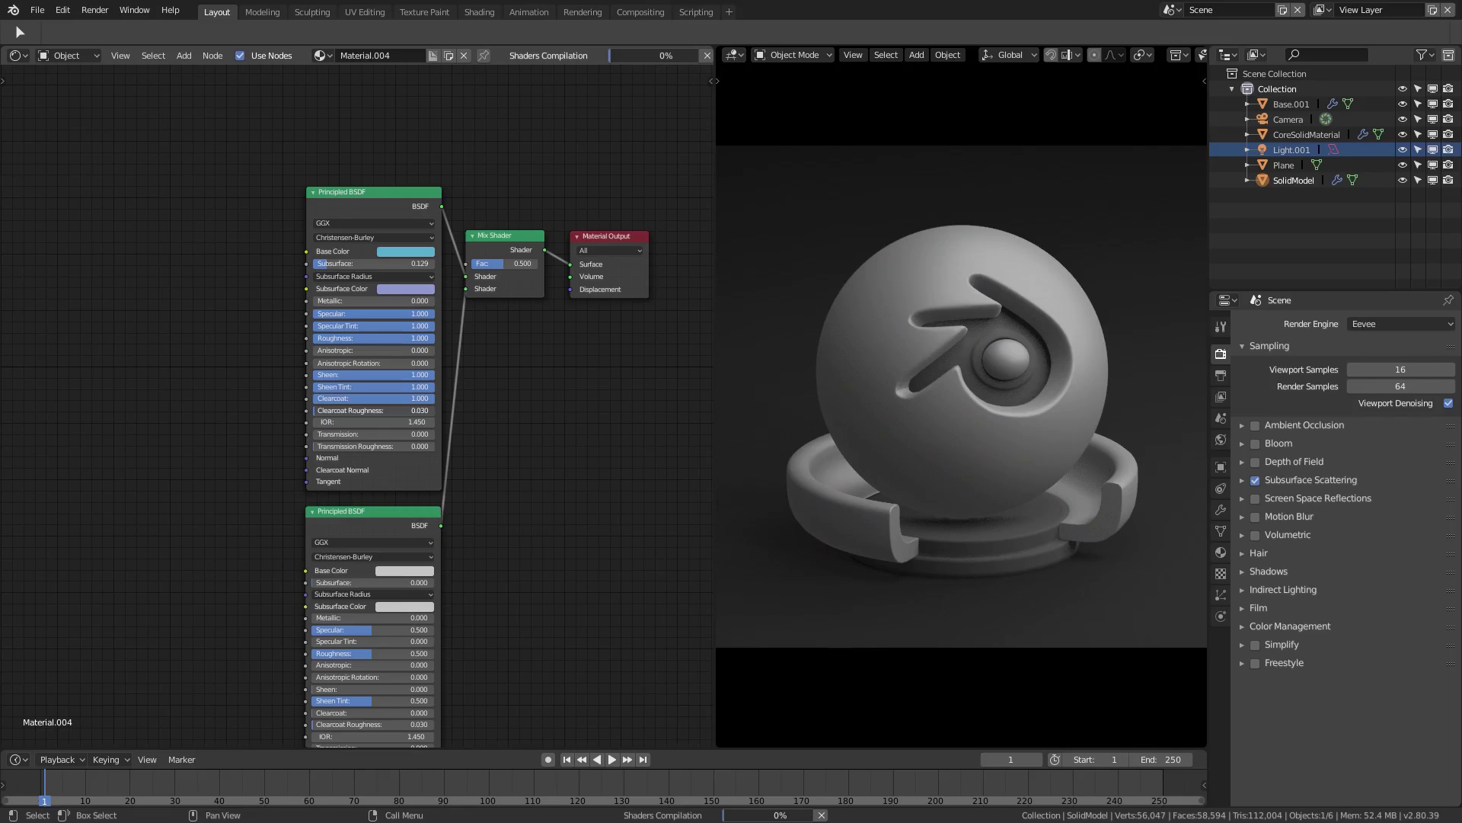
drag(390, 410, 434, 411)
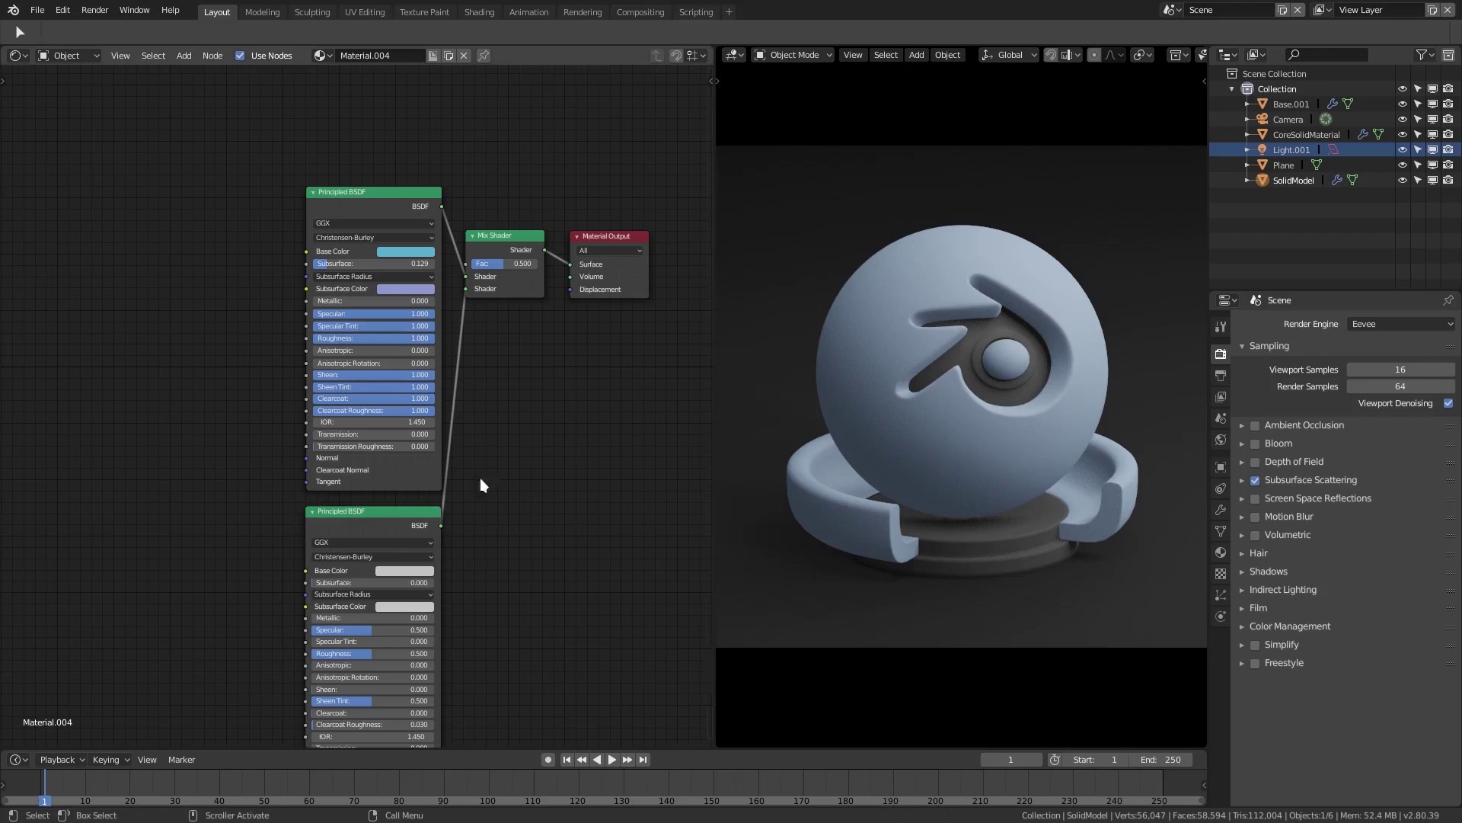
- Add a Math node and place it just above the new upper Principled BSDF
scroll(262, 427, down, 1)
scroll(222, 434, down, 2)
middle_drag(222, 434, 517, 453)
middle_drag(484, 274, 346, 296)
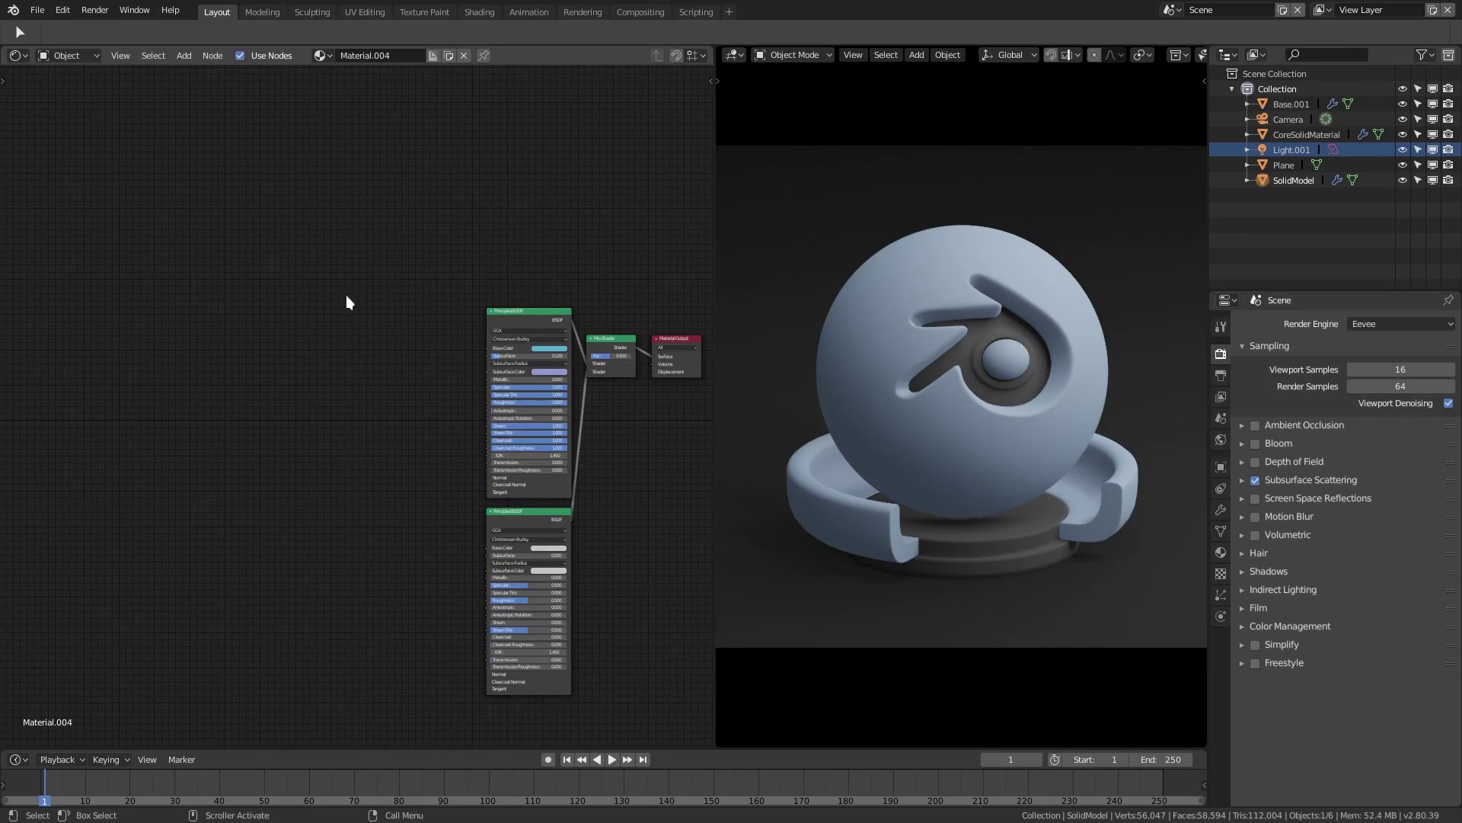
key(shift+a)
click(346, 295)
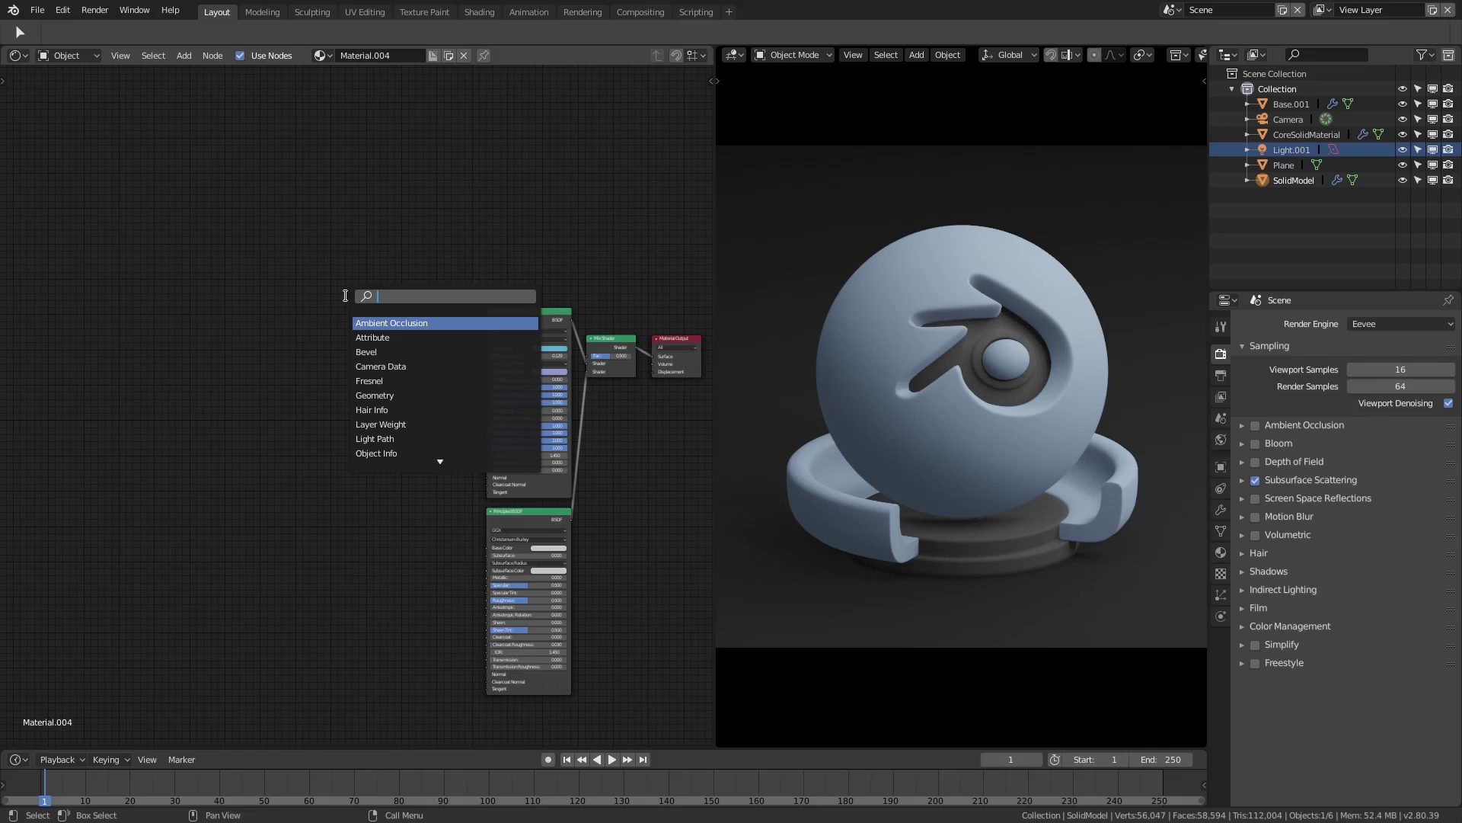
text(math)
key(Return)
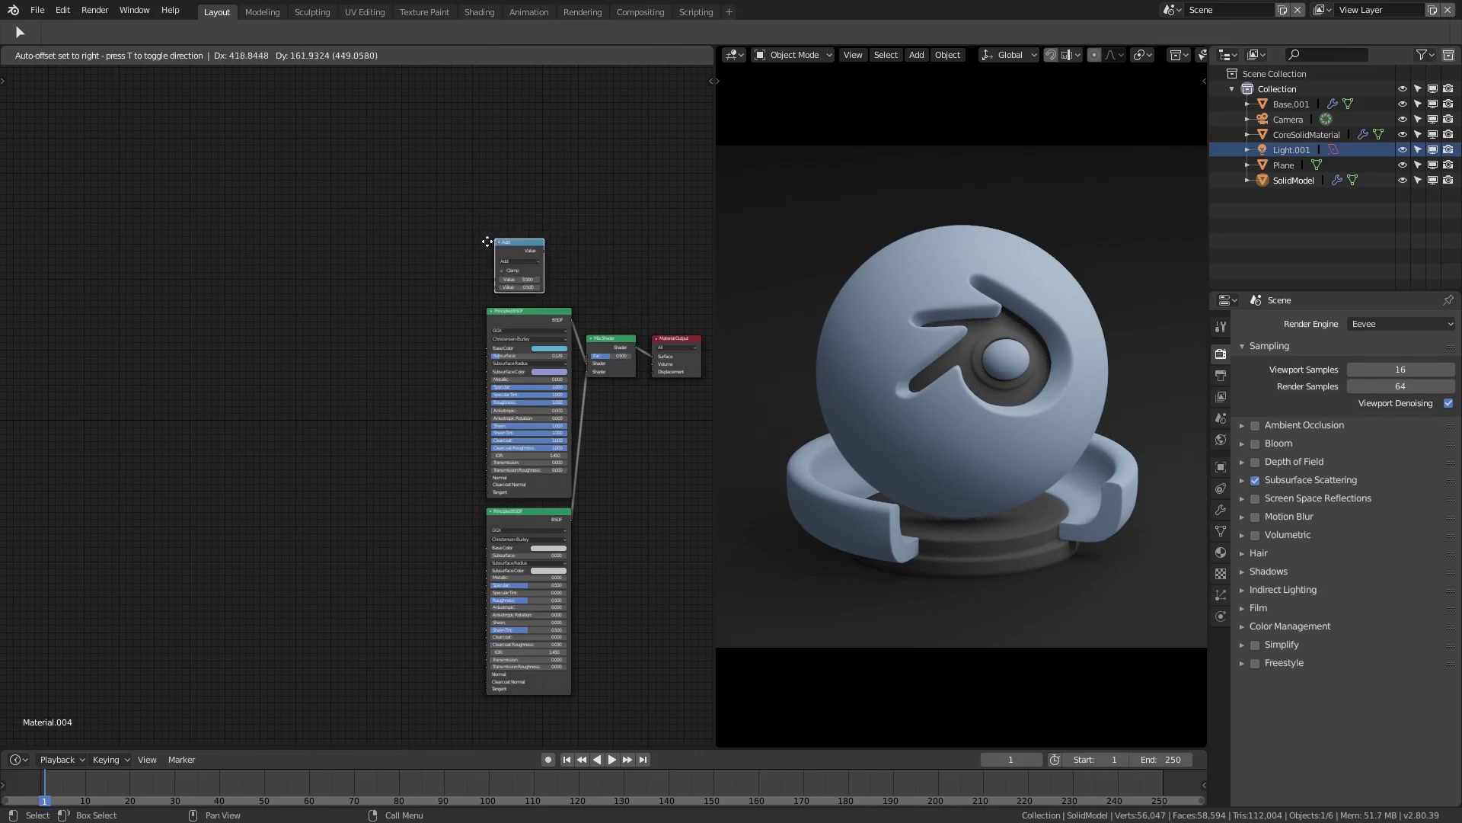
click(480, 246)
- Connect the new Math node's Value output to the Fac input of the Mix Shader
scroll(514, 323, up, 4)
middle_drag(449, 330, 270, 347)
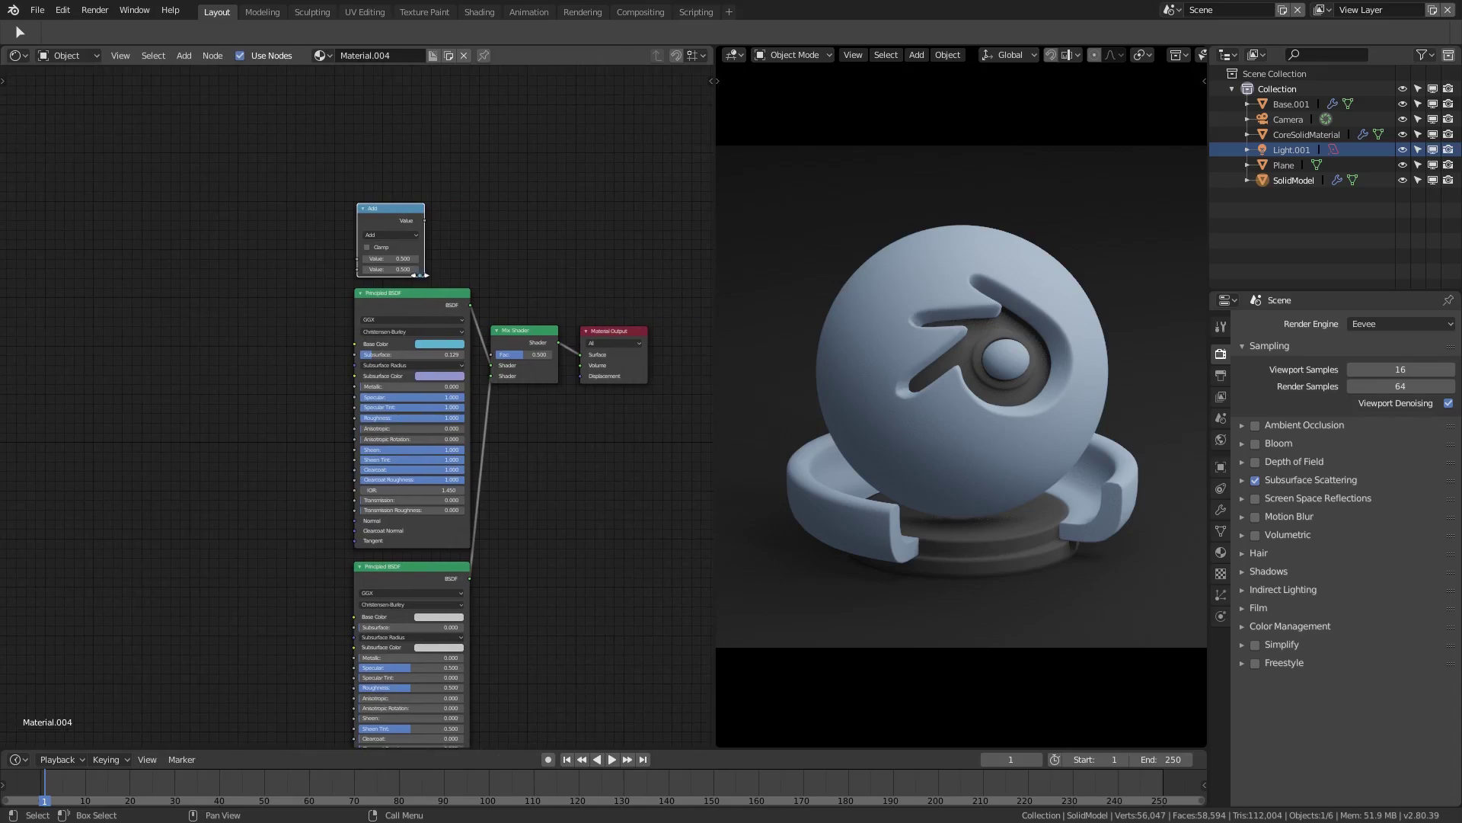
drag(424, 221, 493, 353)
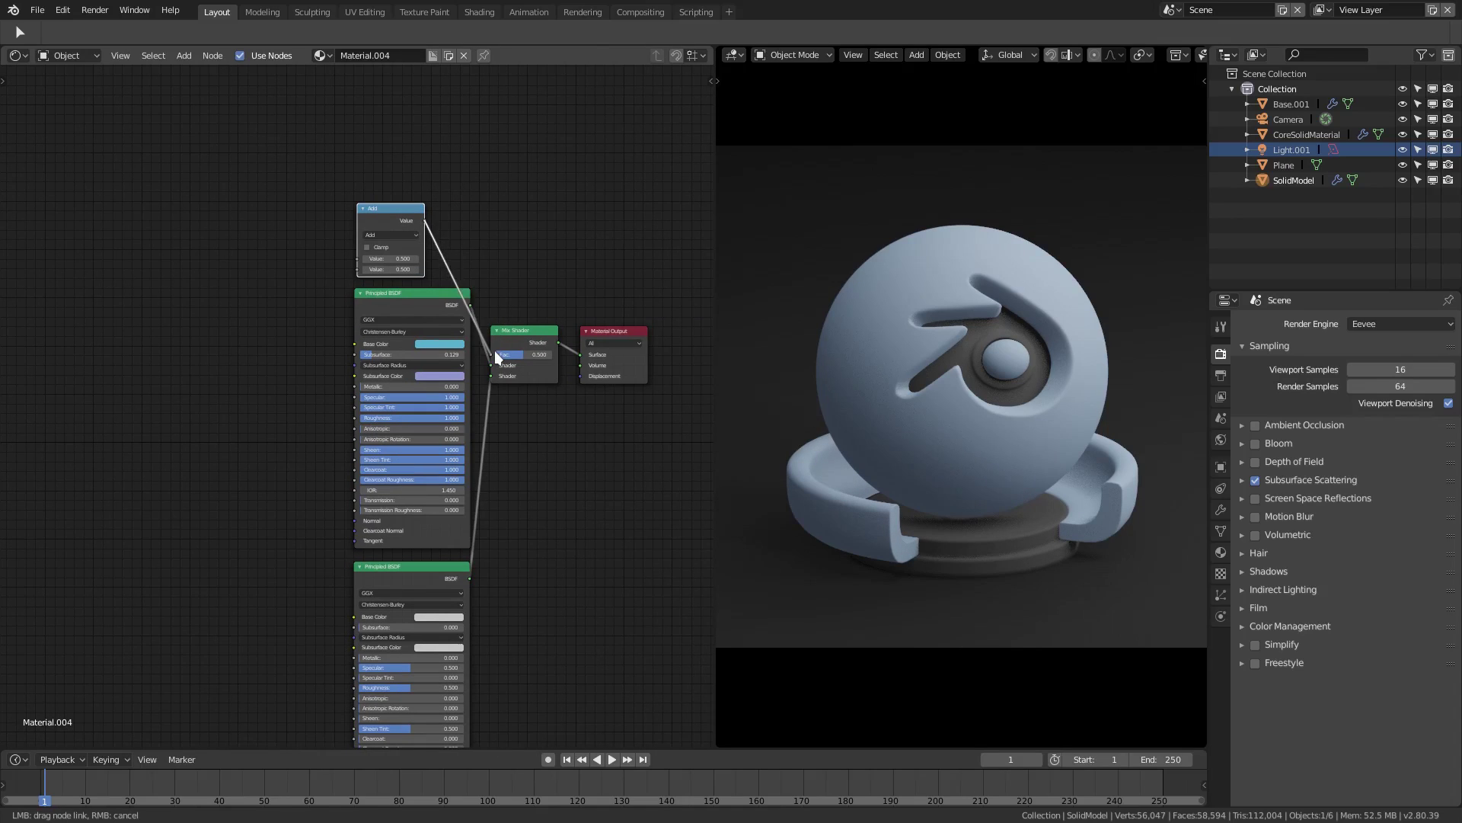
- Move both new Principled BSDF nodes farther away from the Mix Shader, keeping them stacked below the Math node
click(413, 305)
key(g)
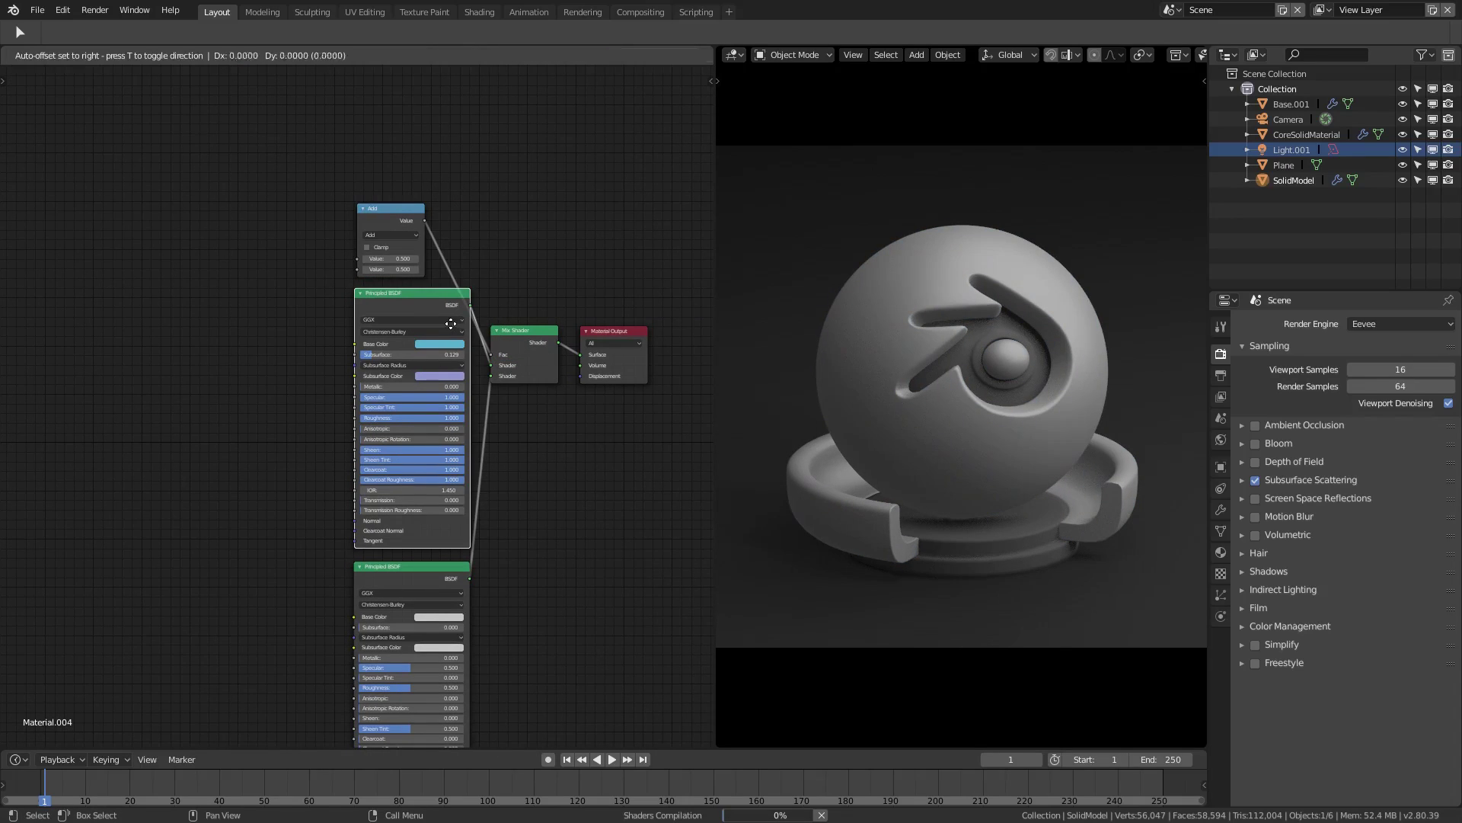
click(409, 324)
drag(409, 574, 364, 572)
scroll(367, 295, up, 1)
scroll(597, 507, up, 2)
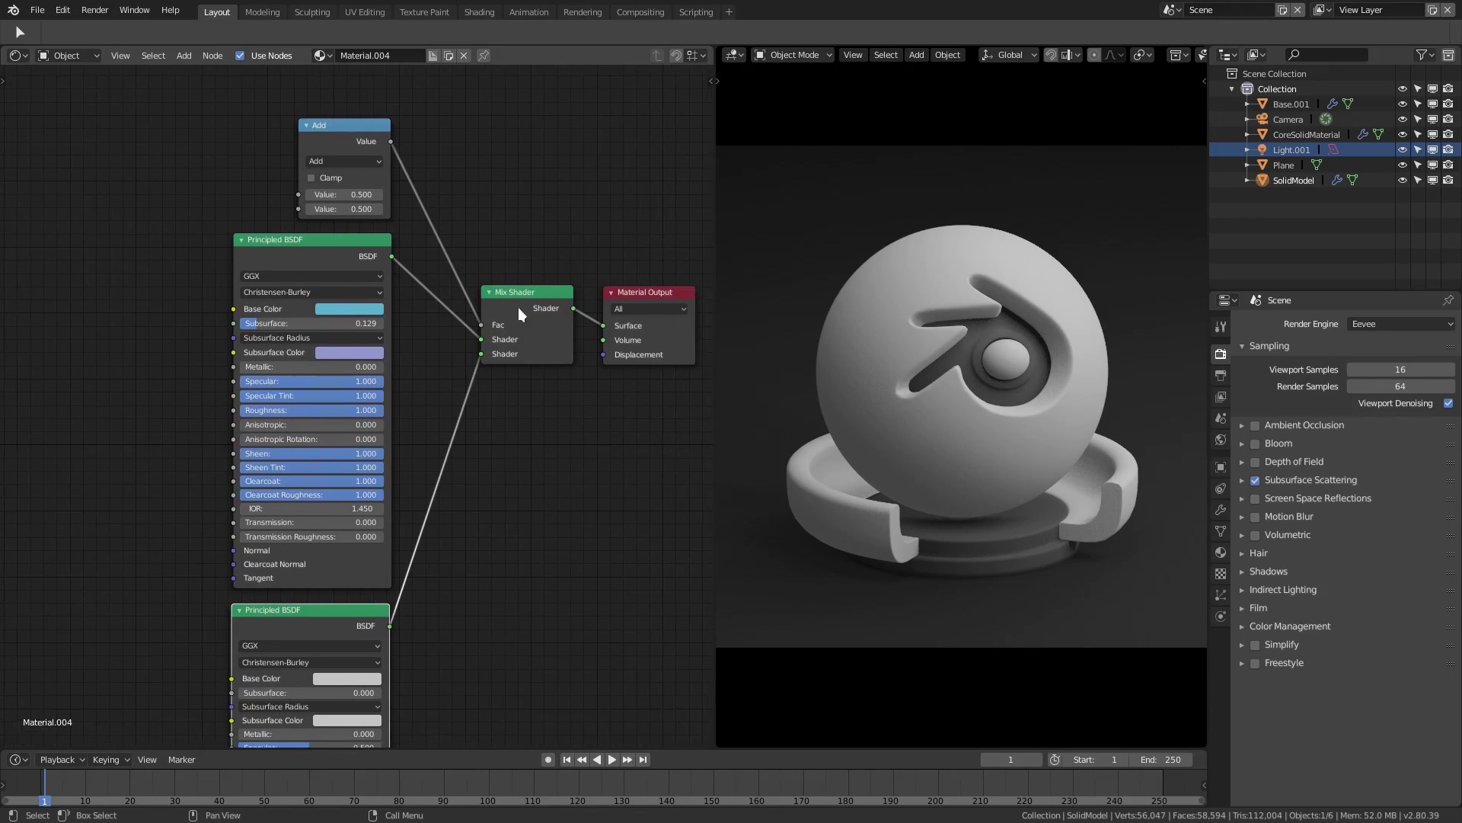
- Compare the new Add node with the reference tree's Multiply, Power and Add nodes that drive the Mix Shader factor
click(340, 127)
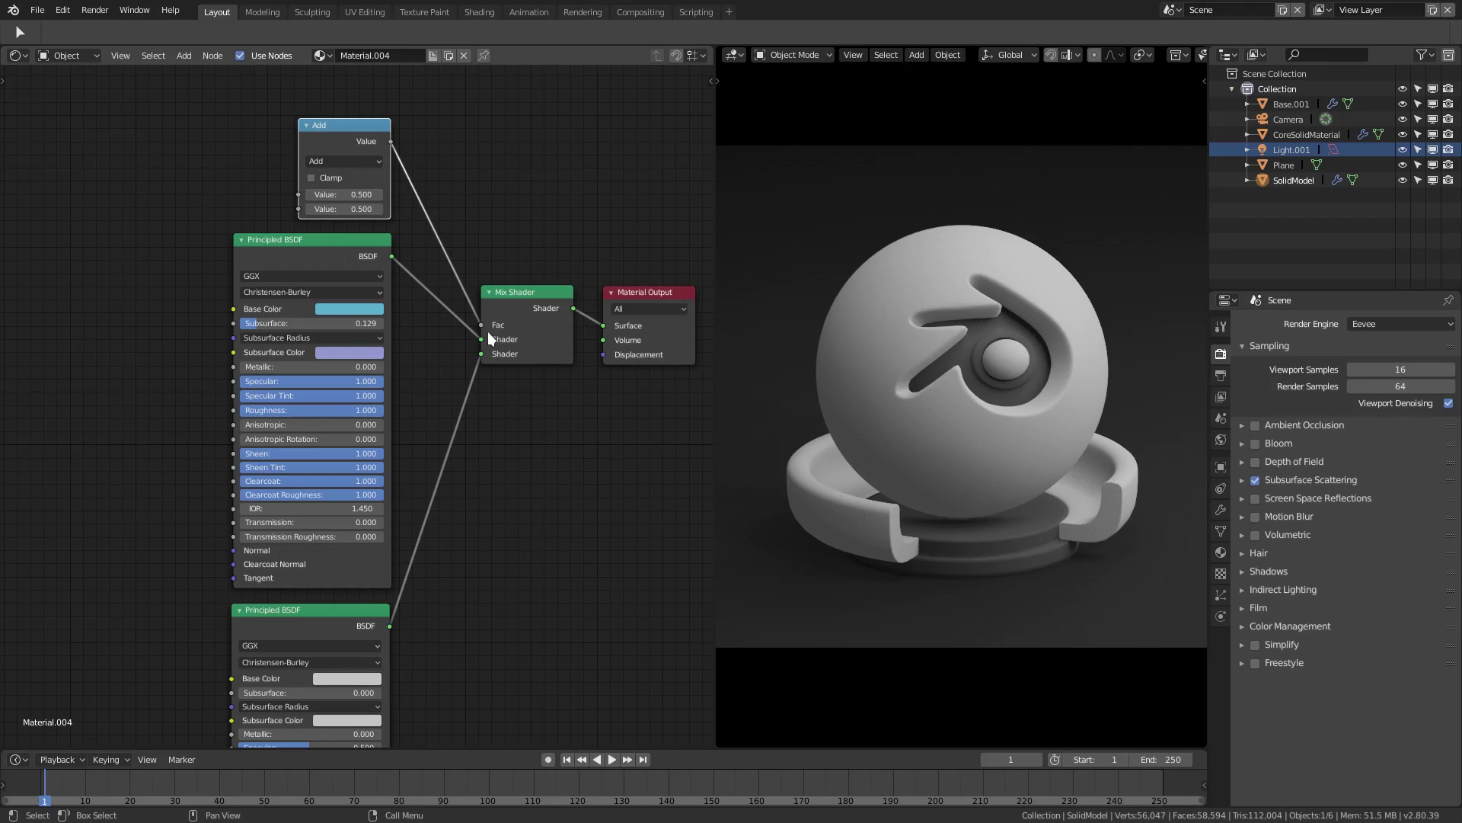
scroll(231, 476, down, 2)
middle_drag(173, 466, 500, 580)
middle_drag(516, 495, 537, 544)
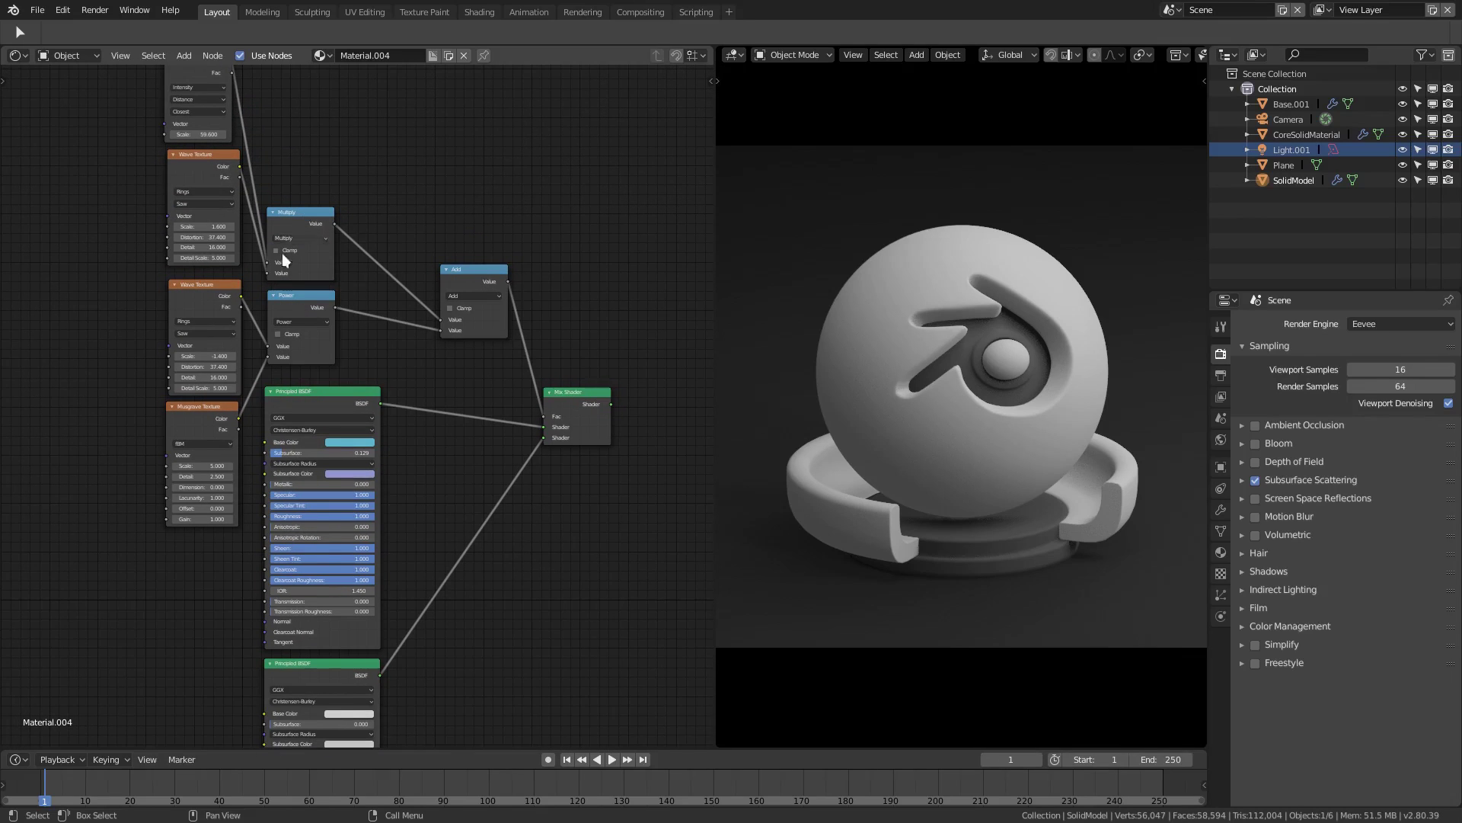
middle_drag(588, 552, 529, 436)
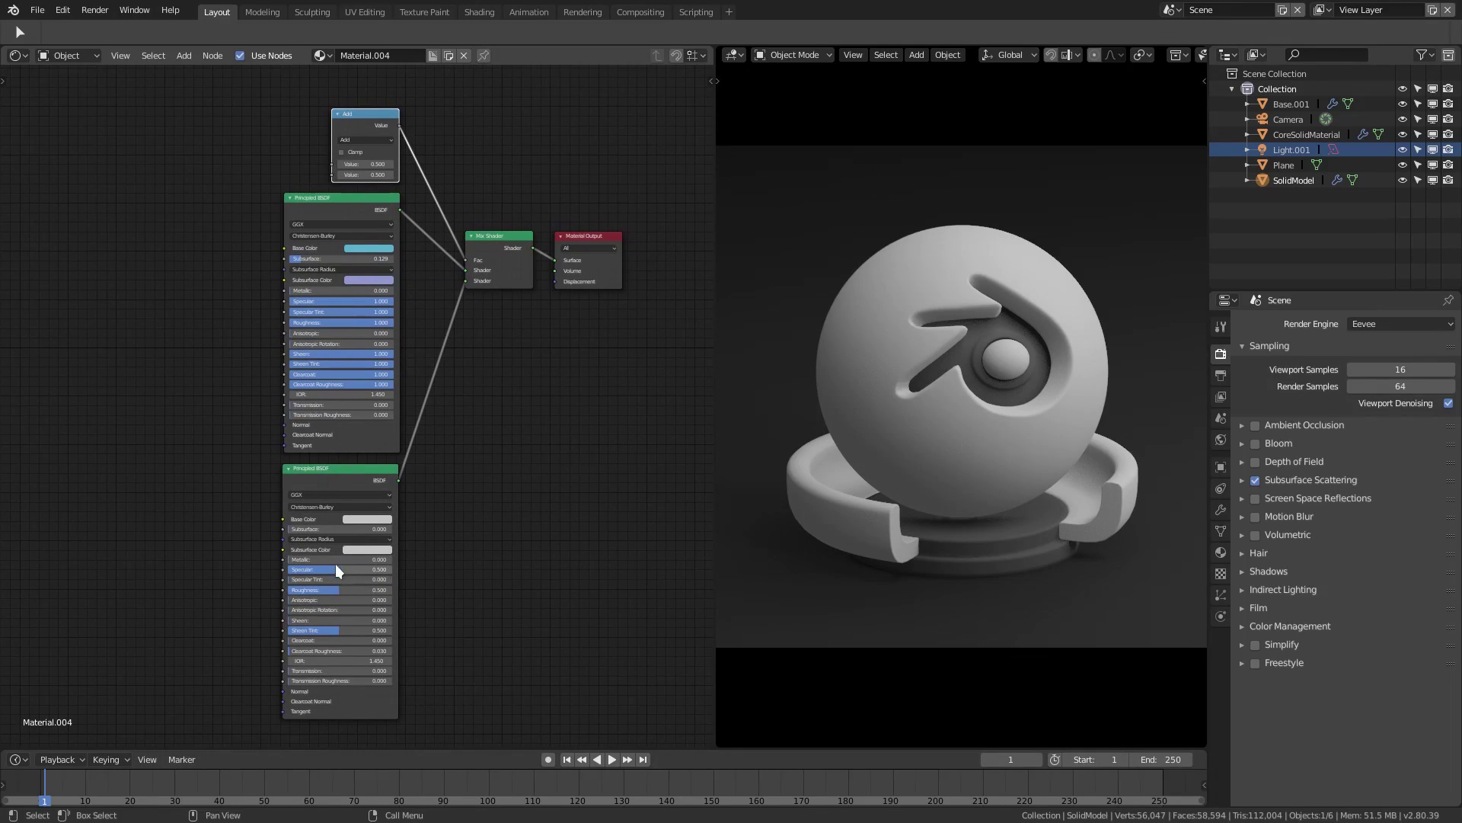
- Set Specular, Specular Tint, Roughness, Sheen, Sheen Tint, Clearcoat and Clearcoat Roughness to 1.000 on the new lower Principled BSDF
scroll(335, 564, up, 2)
drag(384, 460, 449, 460)
mouse_move(335, 472)
mouse_down()
mouse_move(449, 472)
mouse_move(450, 485)
mouse_up()
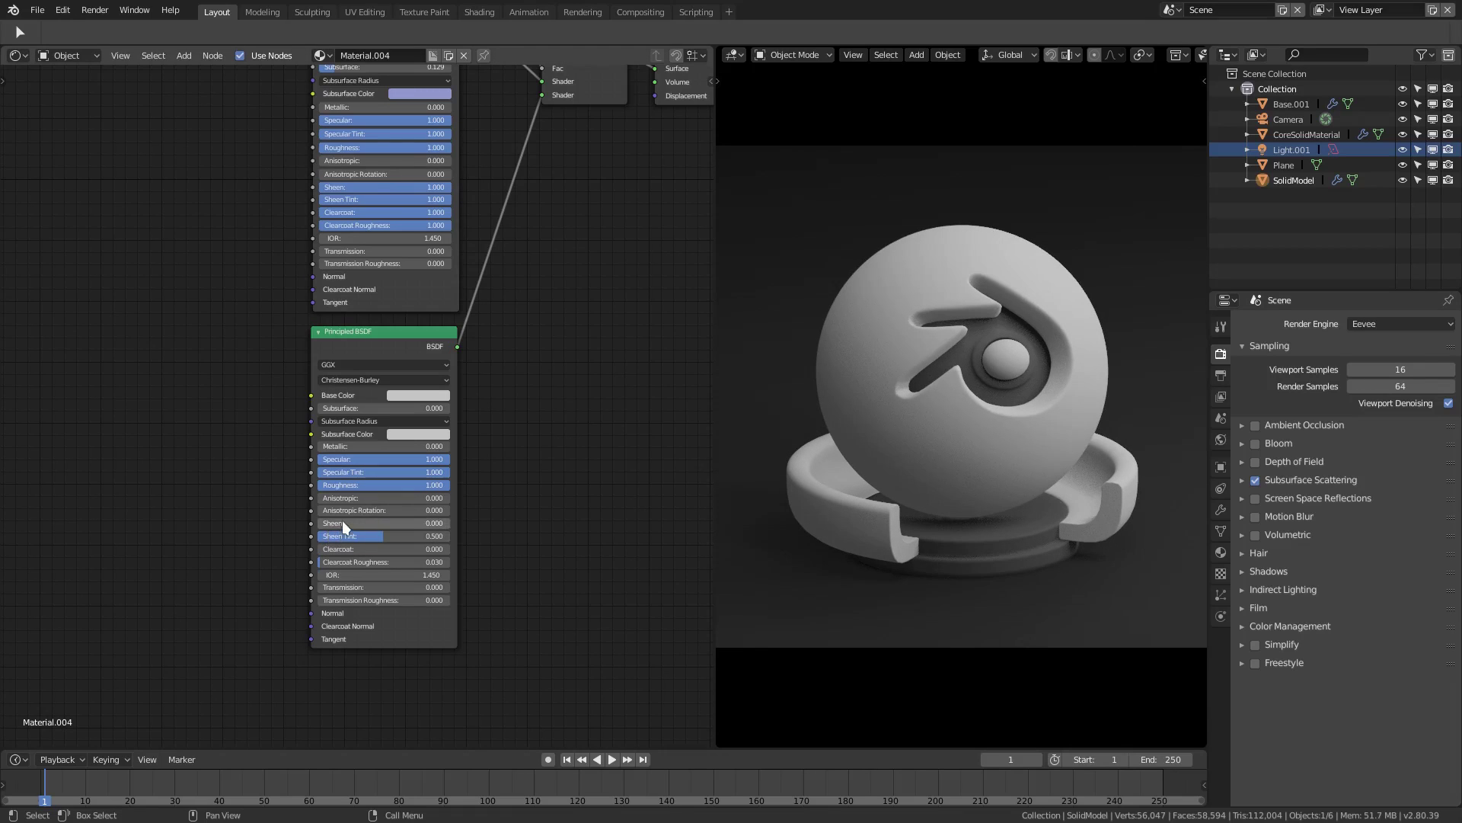
mouse_move(342, 523)
mouse_down()
mouse_move(449, 523)
mouse_move(449, 536)
mouse_up()
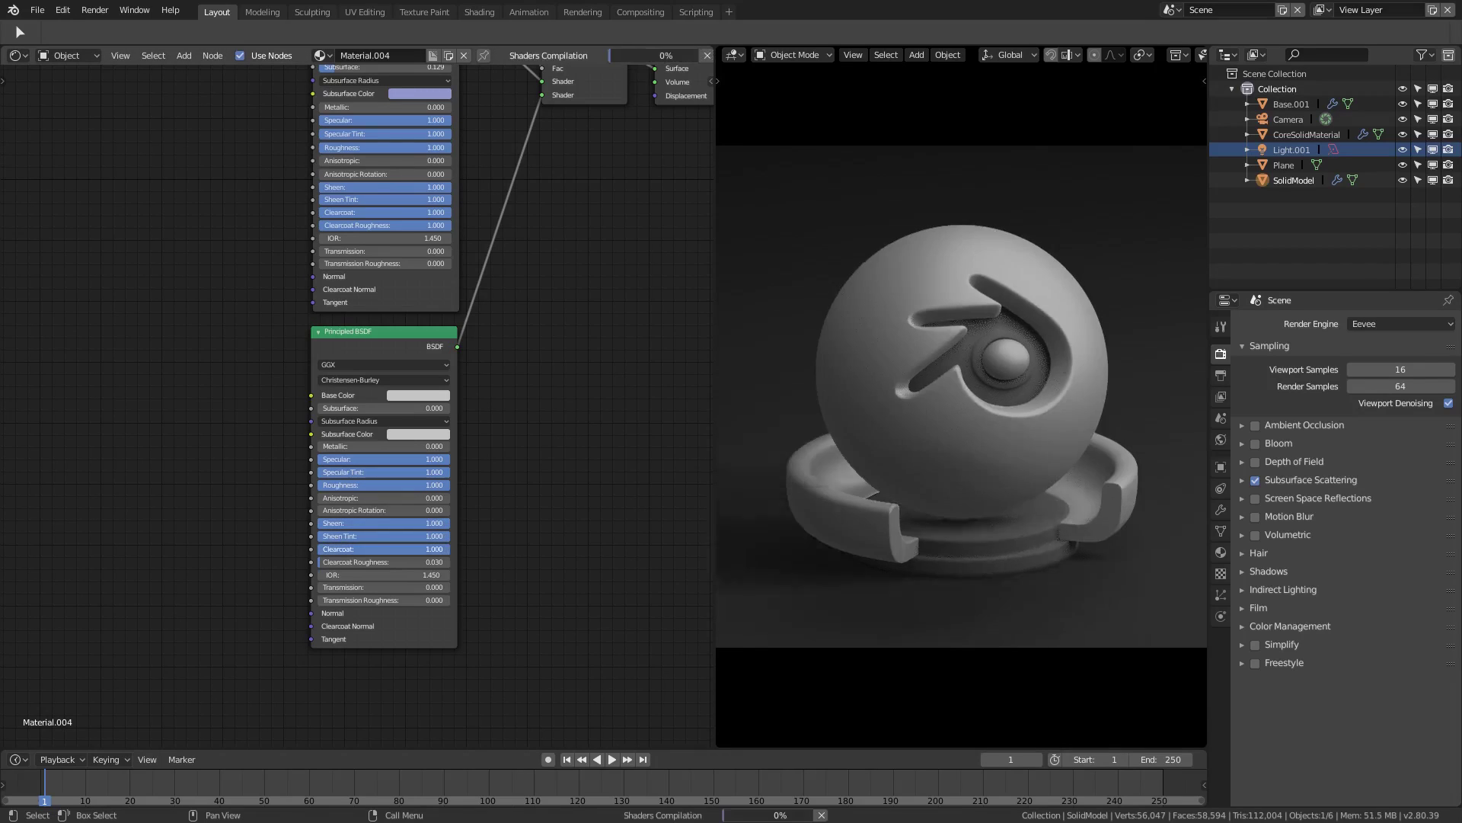
drag(341, 549, 450, 549)
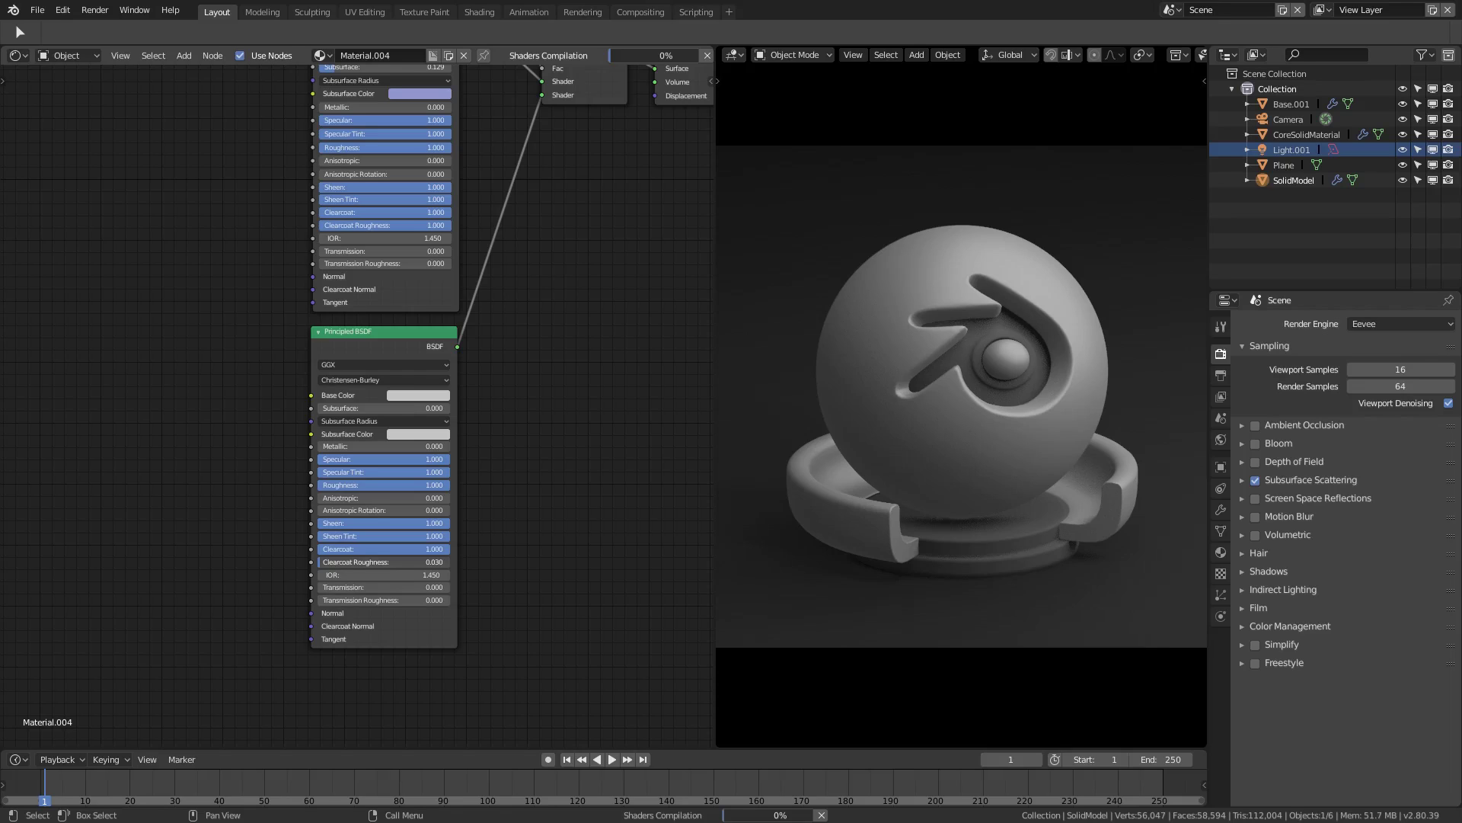
drag(342, 562, 441, 562)
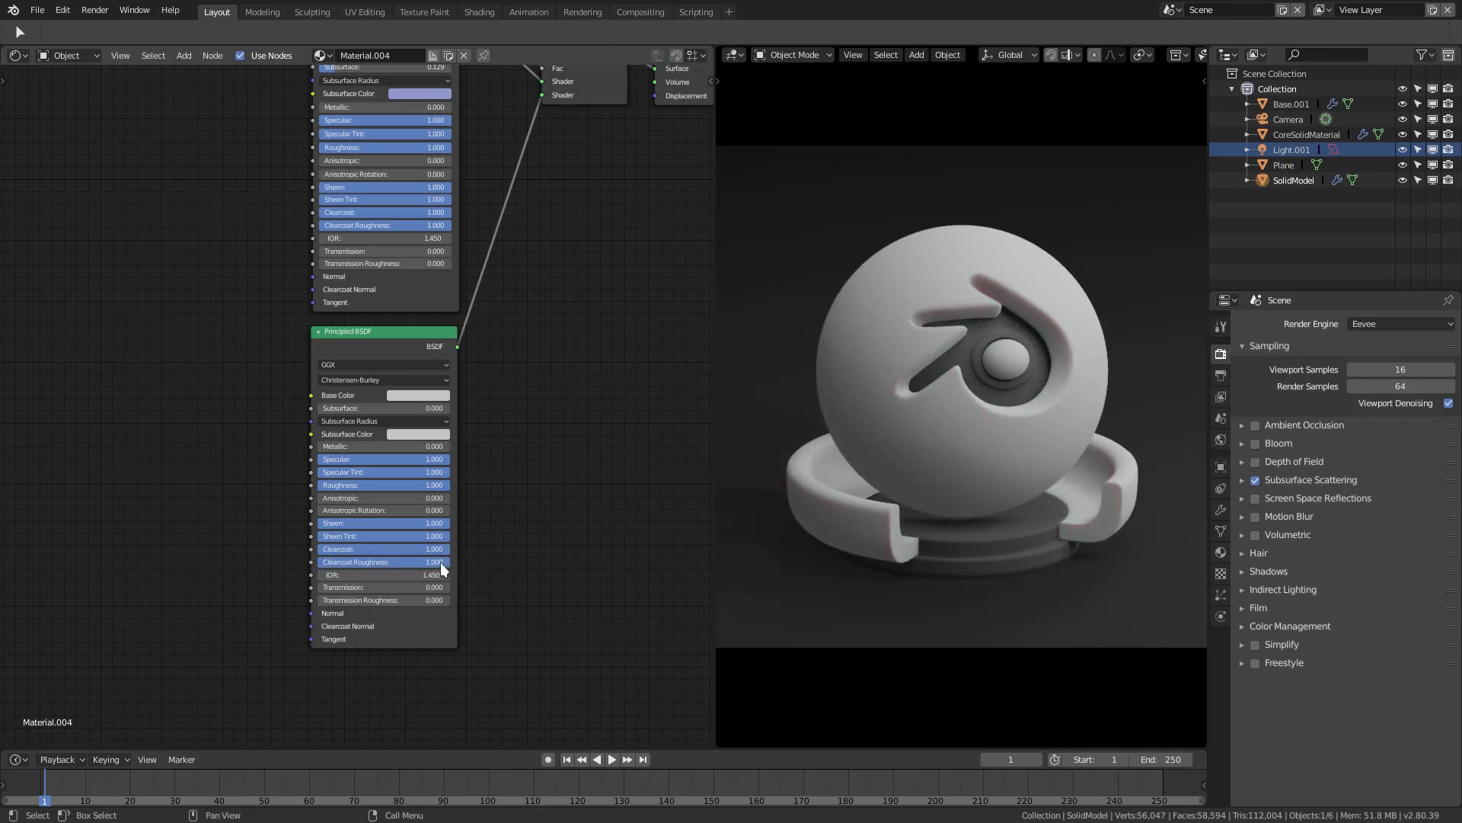
- Inspect the shading around the model's carved logo up close in the viewport and return to the camera view
middle_drag(527, 274, 505, 361)
ctrl+middle_drag(1013, 380, 970, 112)
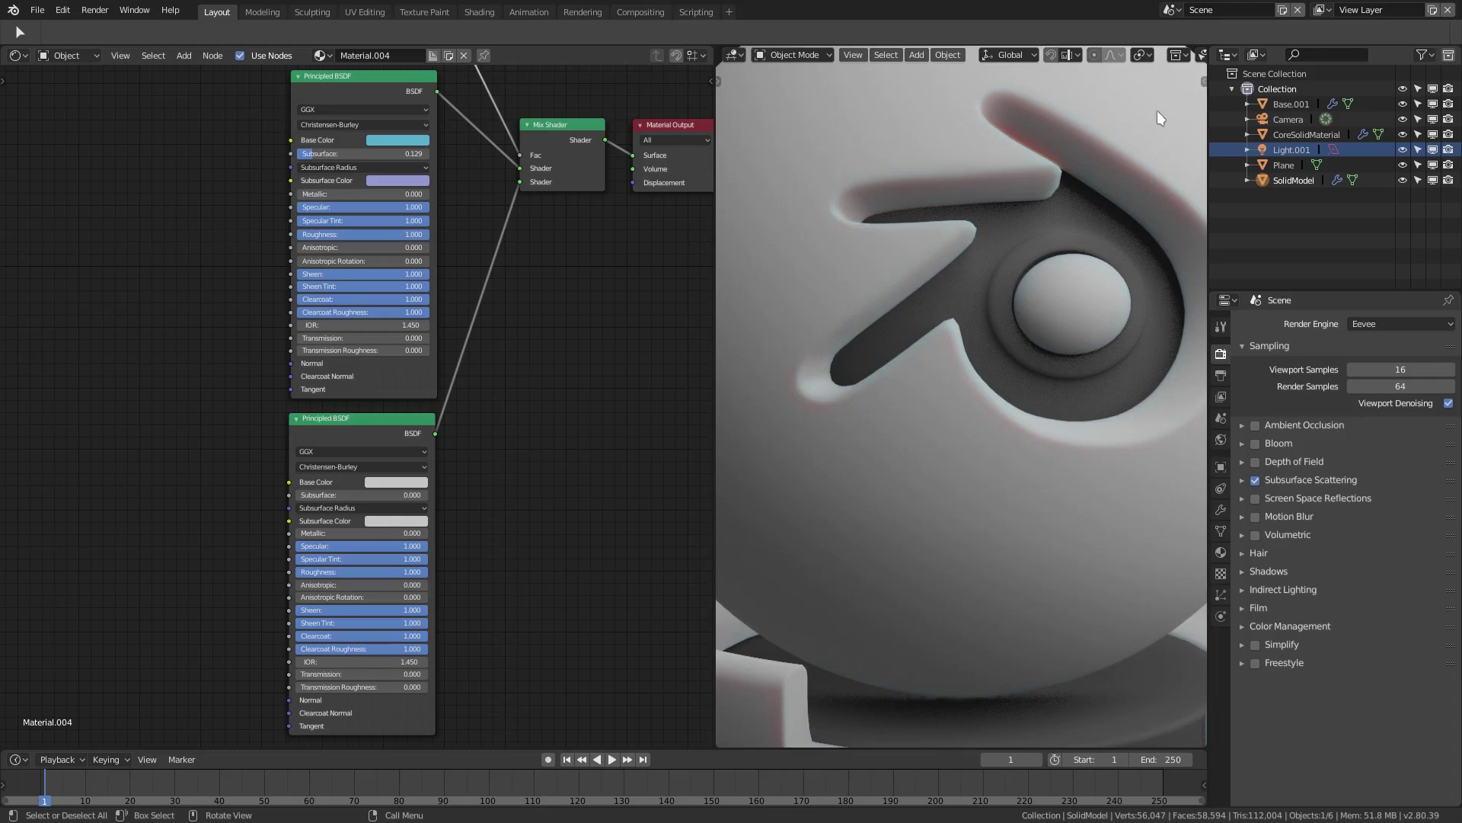
key(KP_0)
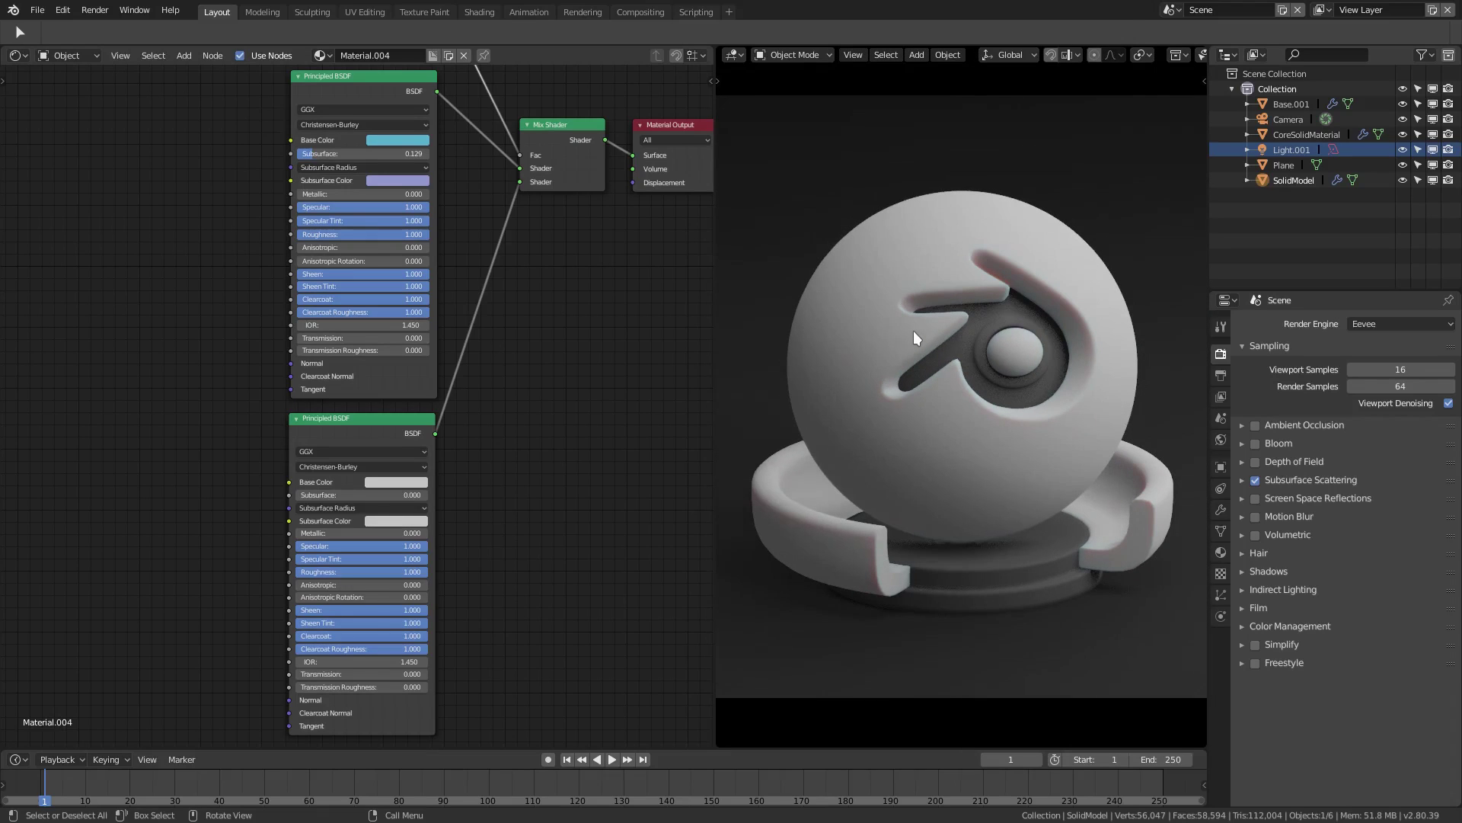
- Duplicate the new tree's Add node, place the copy upstream of it, and set the copy's operation to Multiply
middle_drag(580, 321, 600, 547)
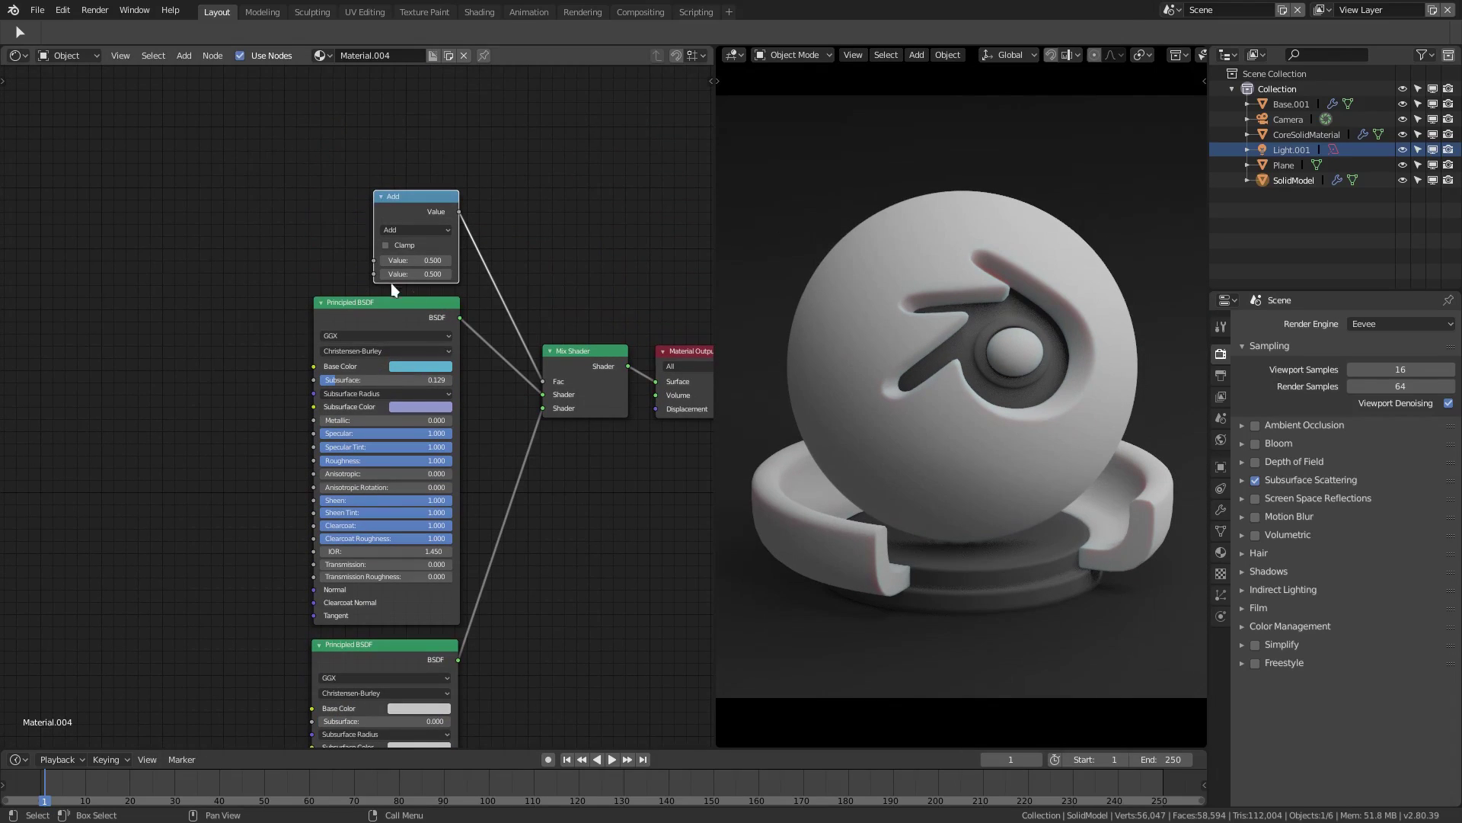
middle_drag(391, 284, 487, 374)
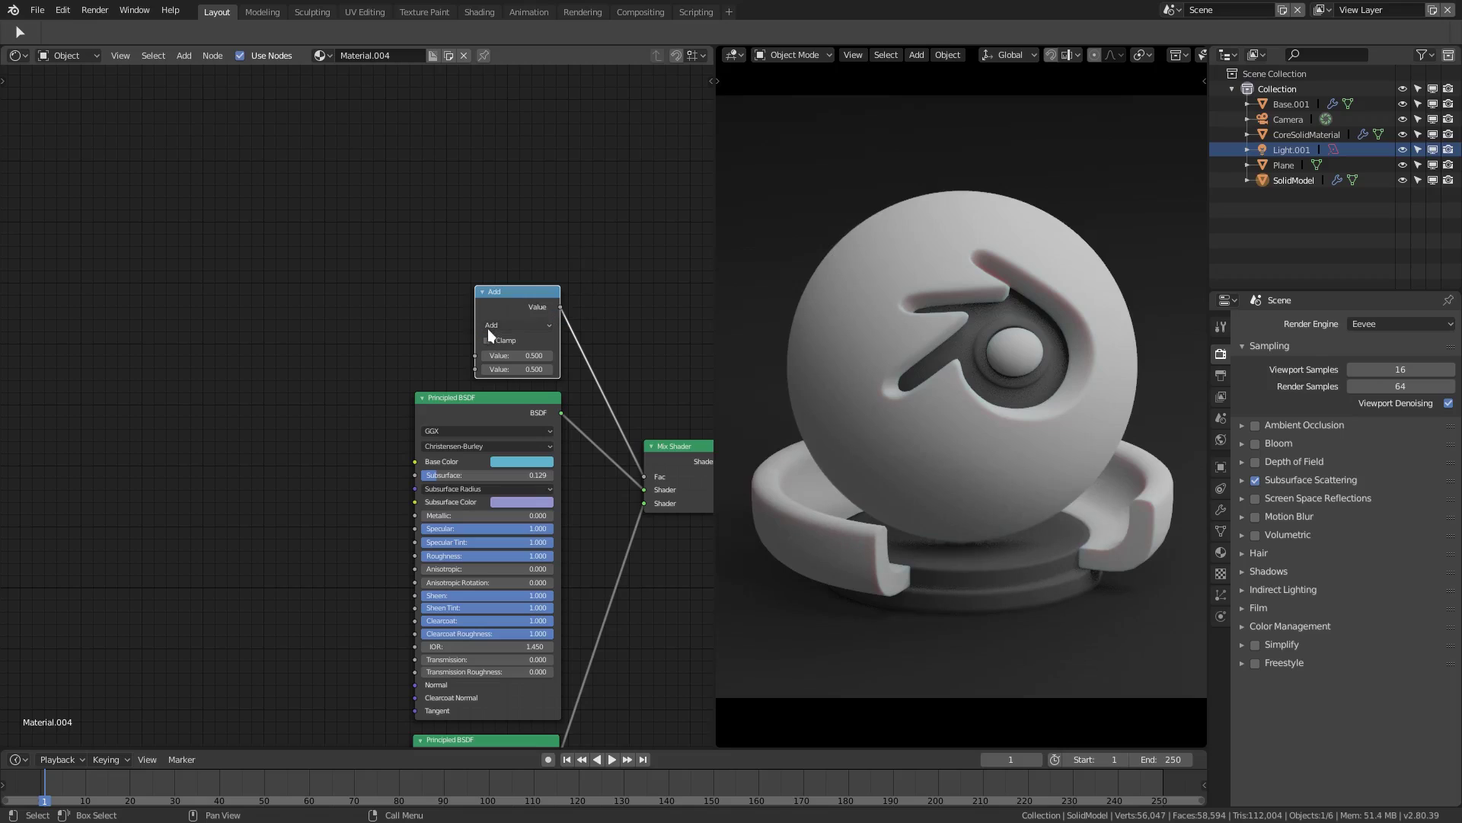
key(shift+d)
click(281, 219)
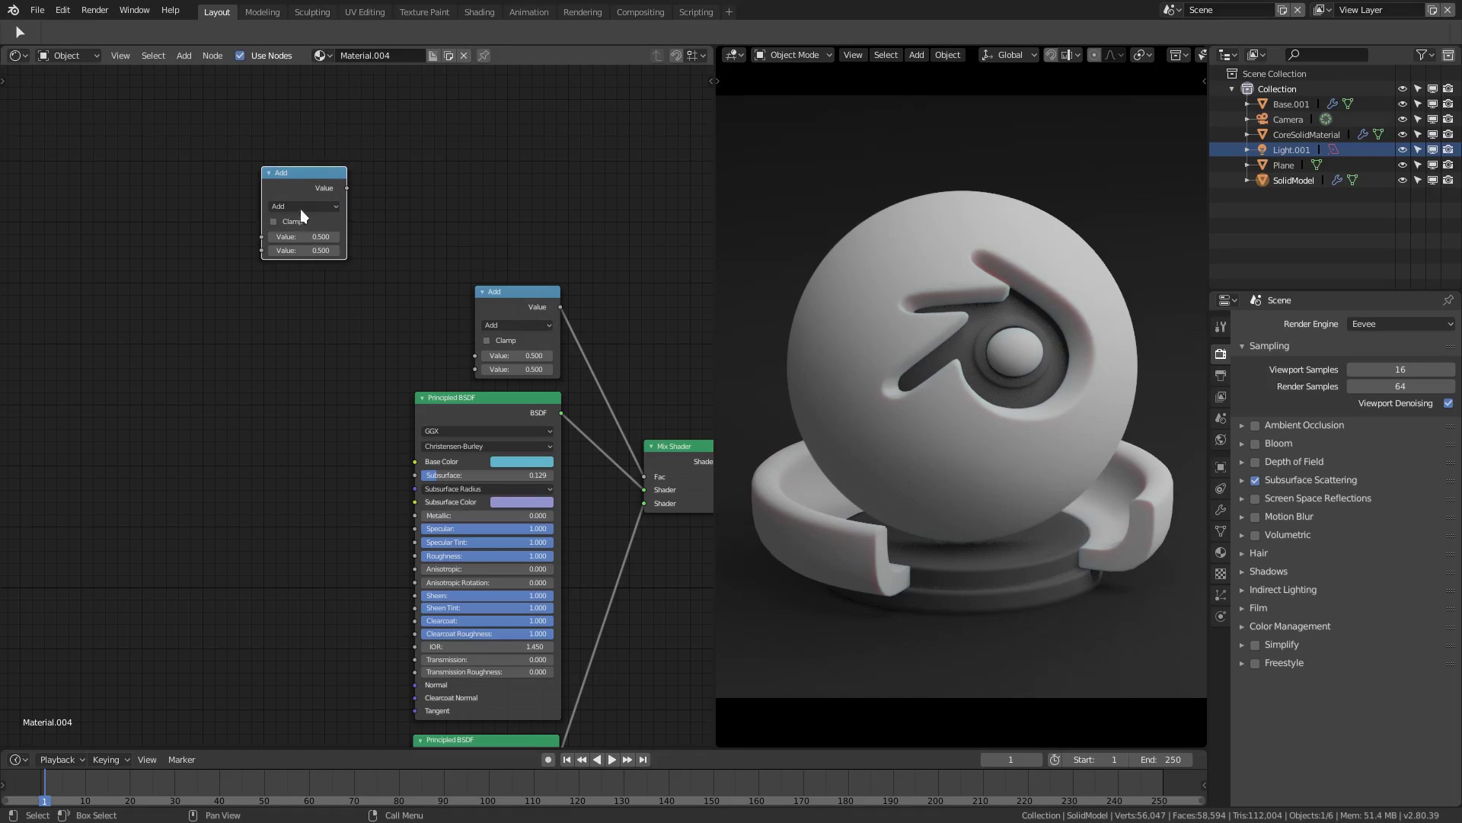
click(303, 205)
click(299, 140)
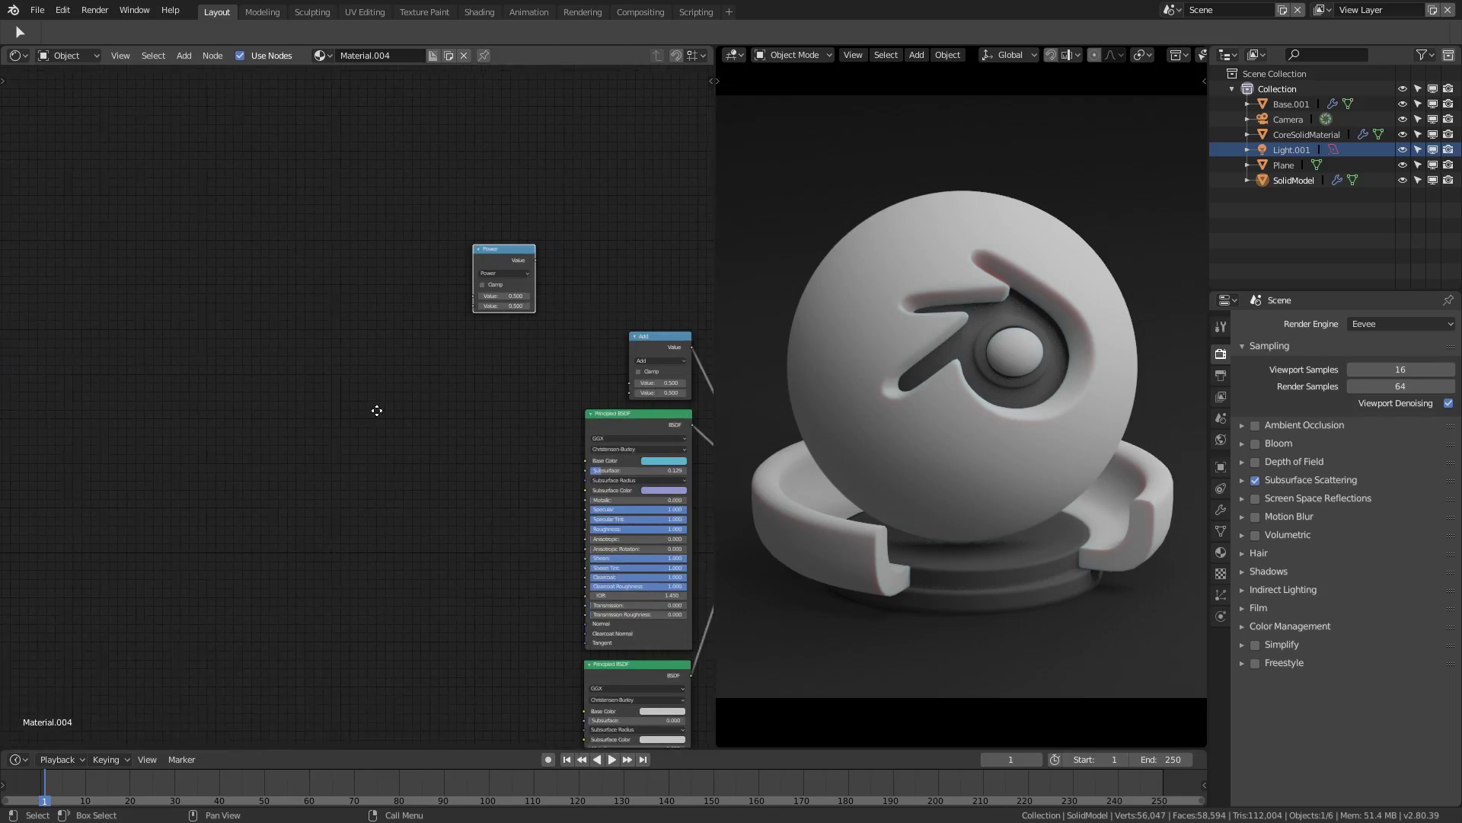
click(442, 254)
click(451, 238)
click(465, 199)
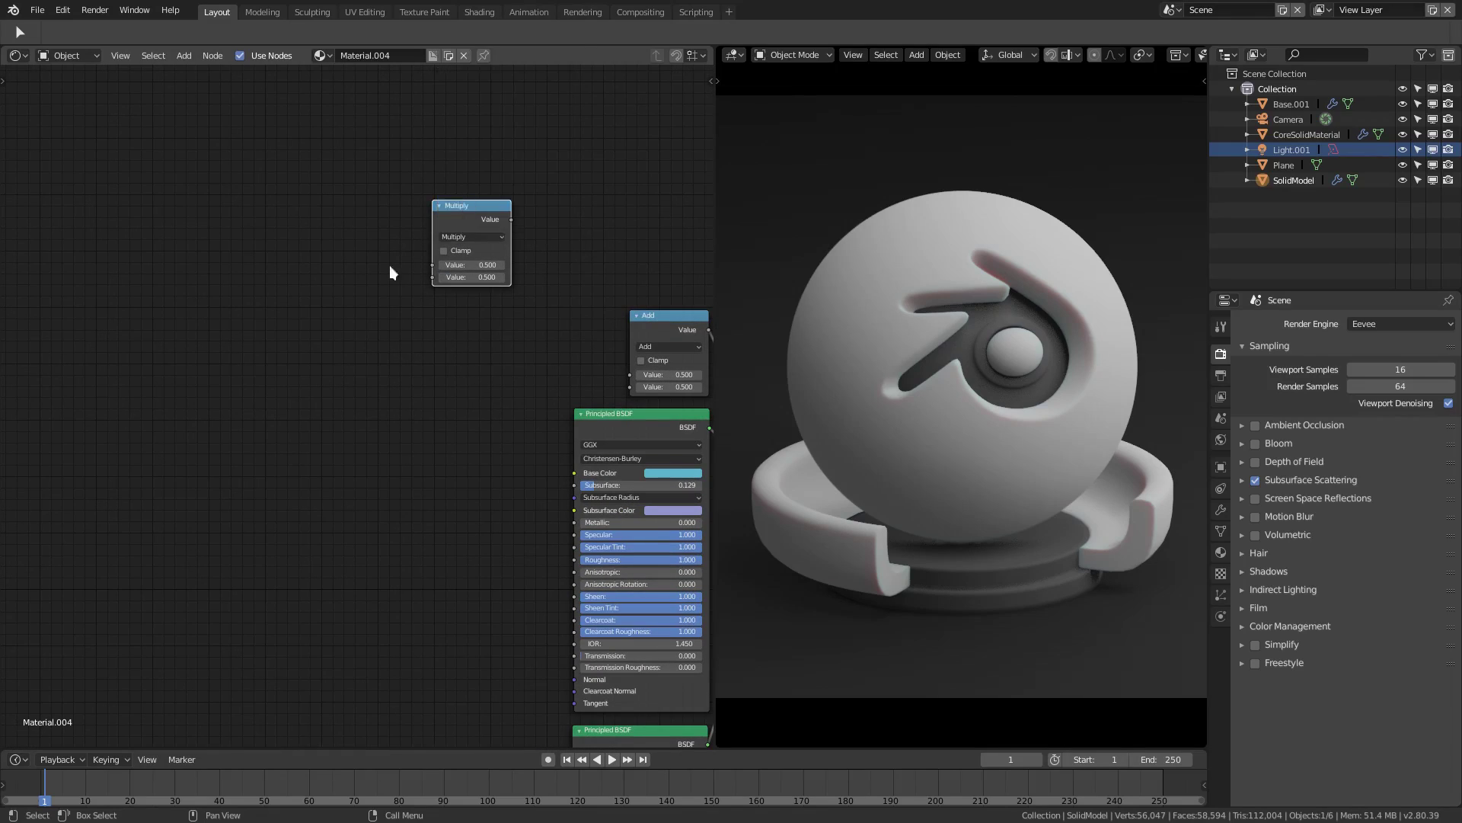
- Duplicate the Multiply node directly below itself and set the copy's operation to Power
click(492, 242)
key(shift+d)
click(448, 312)
click(467, 341)
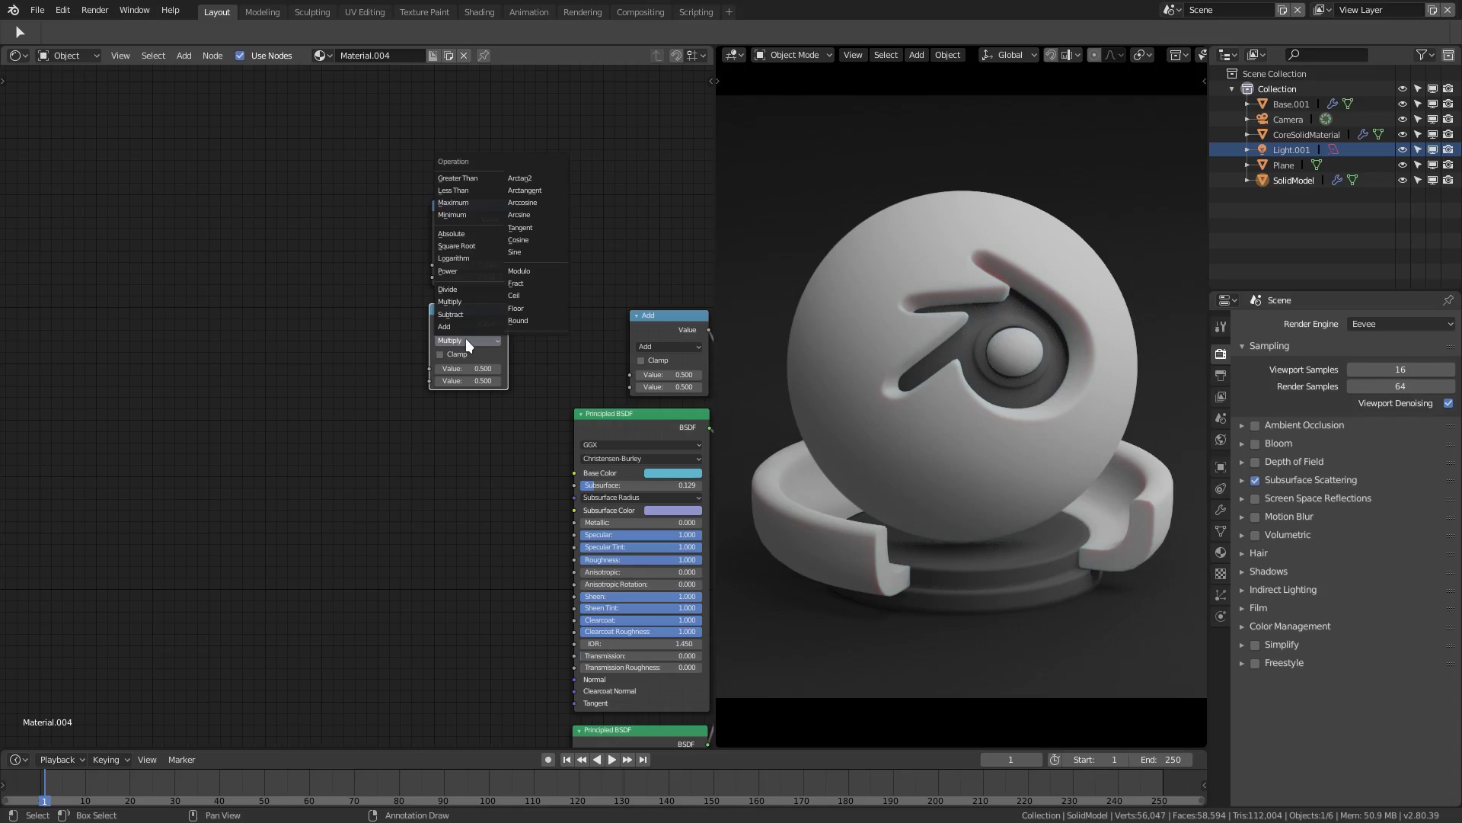
click(449, 270)
- Connect the Multiply output to the Add node's first Value input and the Power output to its second
ctrl+scroll(479, 336, down, 2)
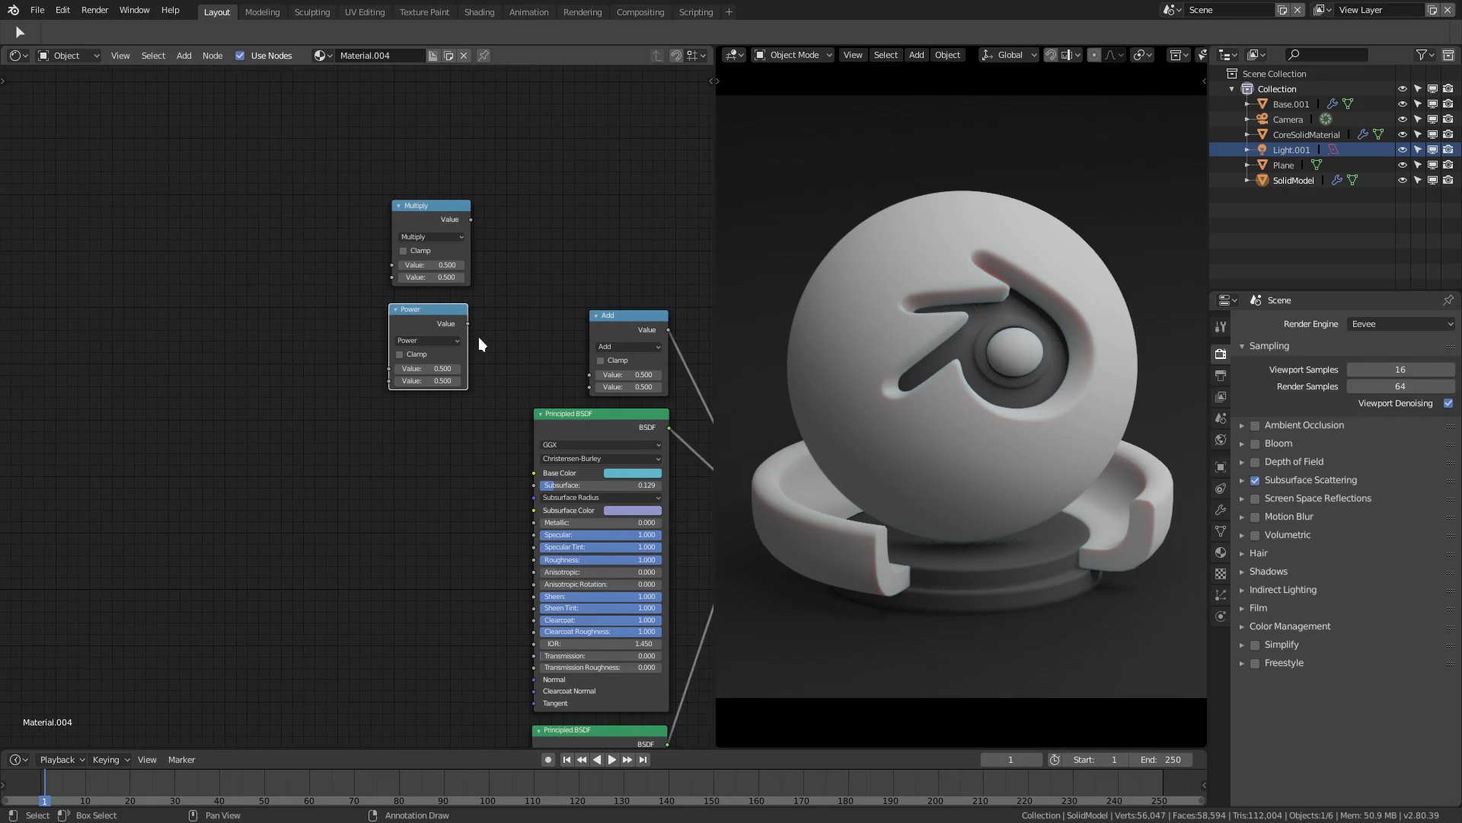
drag(468, 323, 589, 387)
ctrl+scroll(597, 396, down, 3)
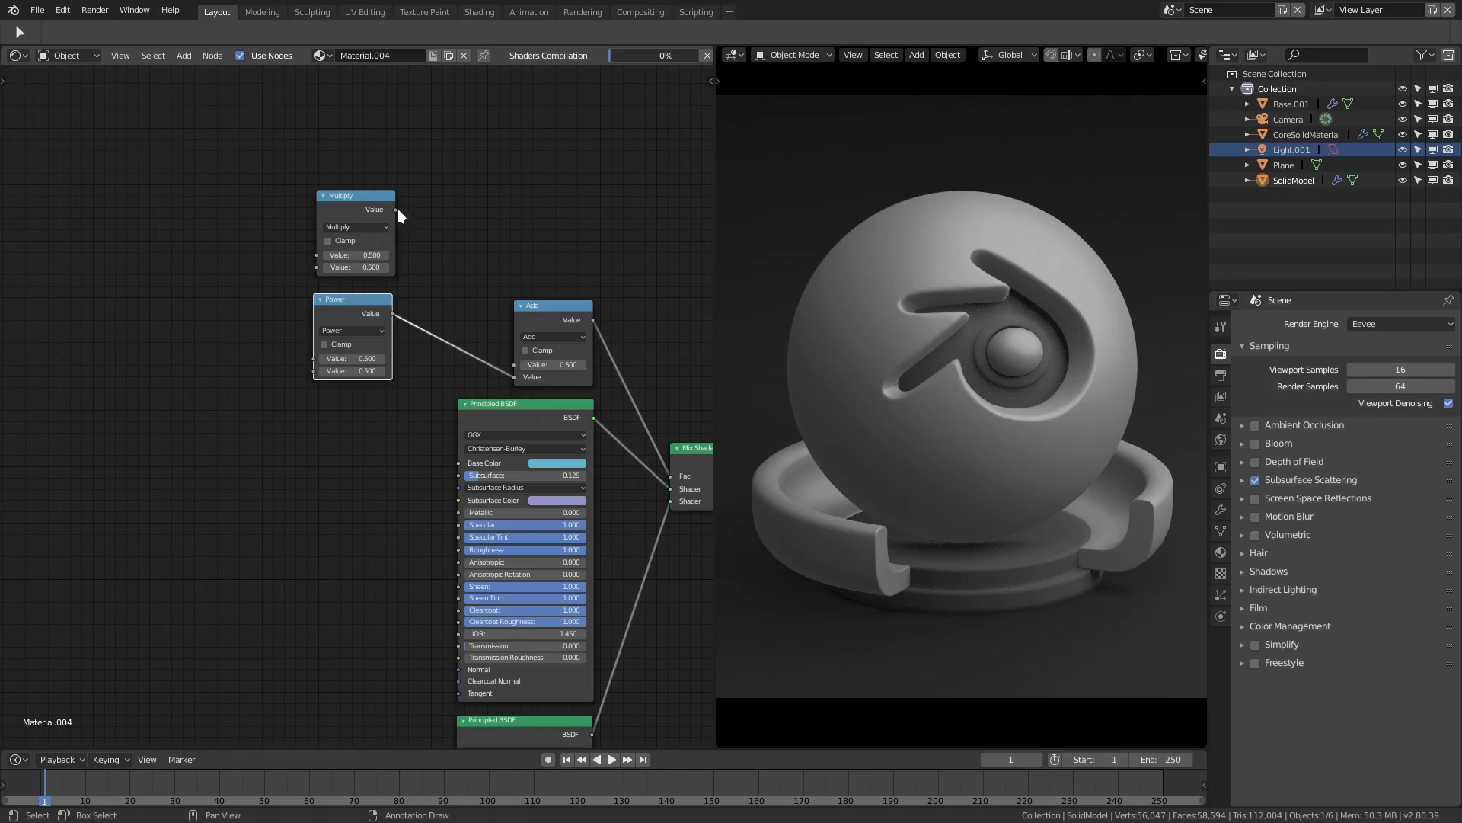
drag(397, 208, 517, 364)
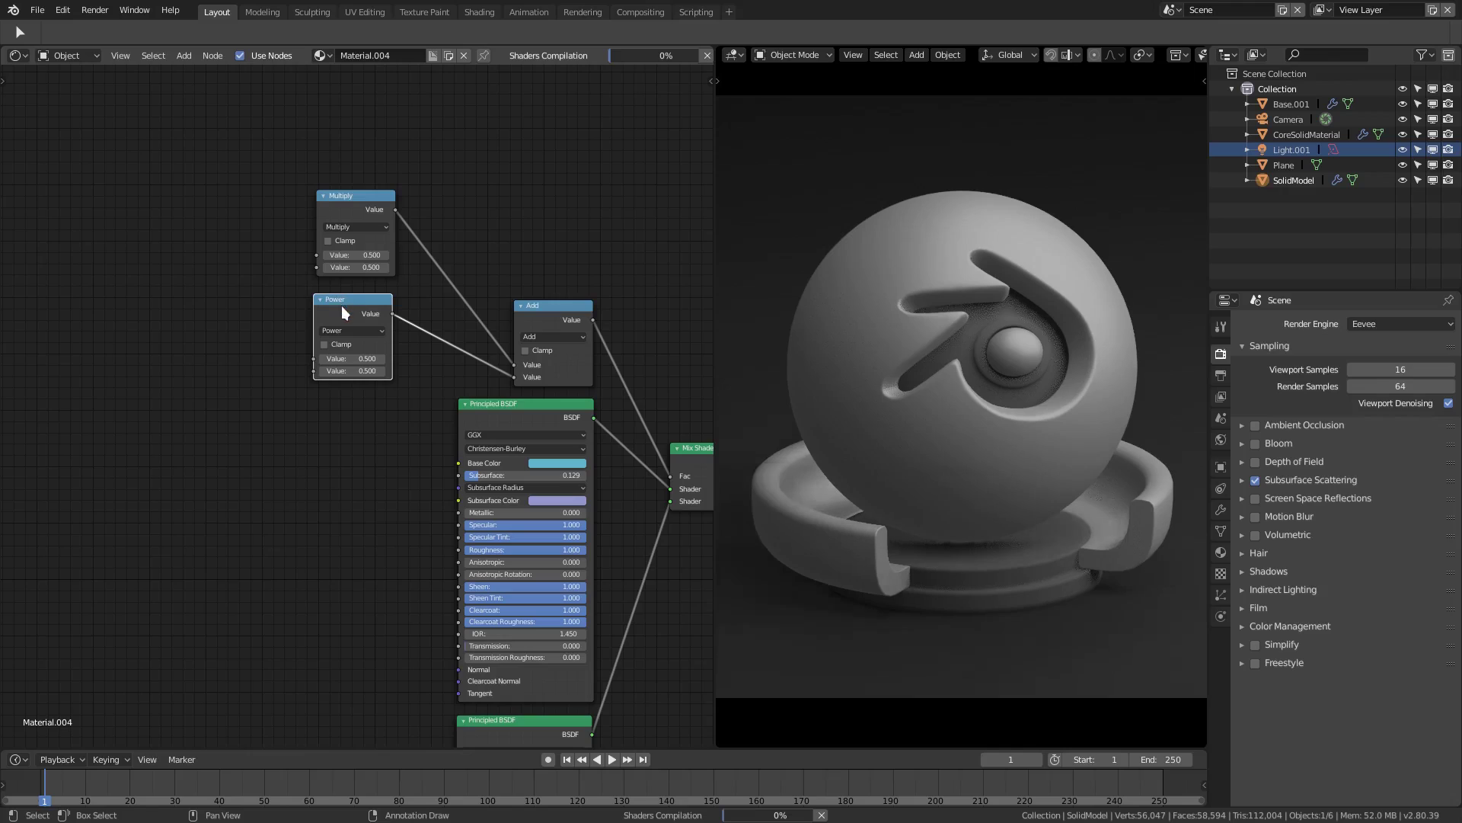
- Move the Power and Multiply nodes closer to the Add node, keeping Multiply above Power
key(h)
key(h)
drag(362, 315, 405, 325)
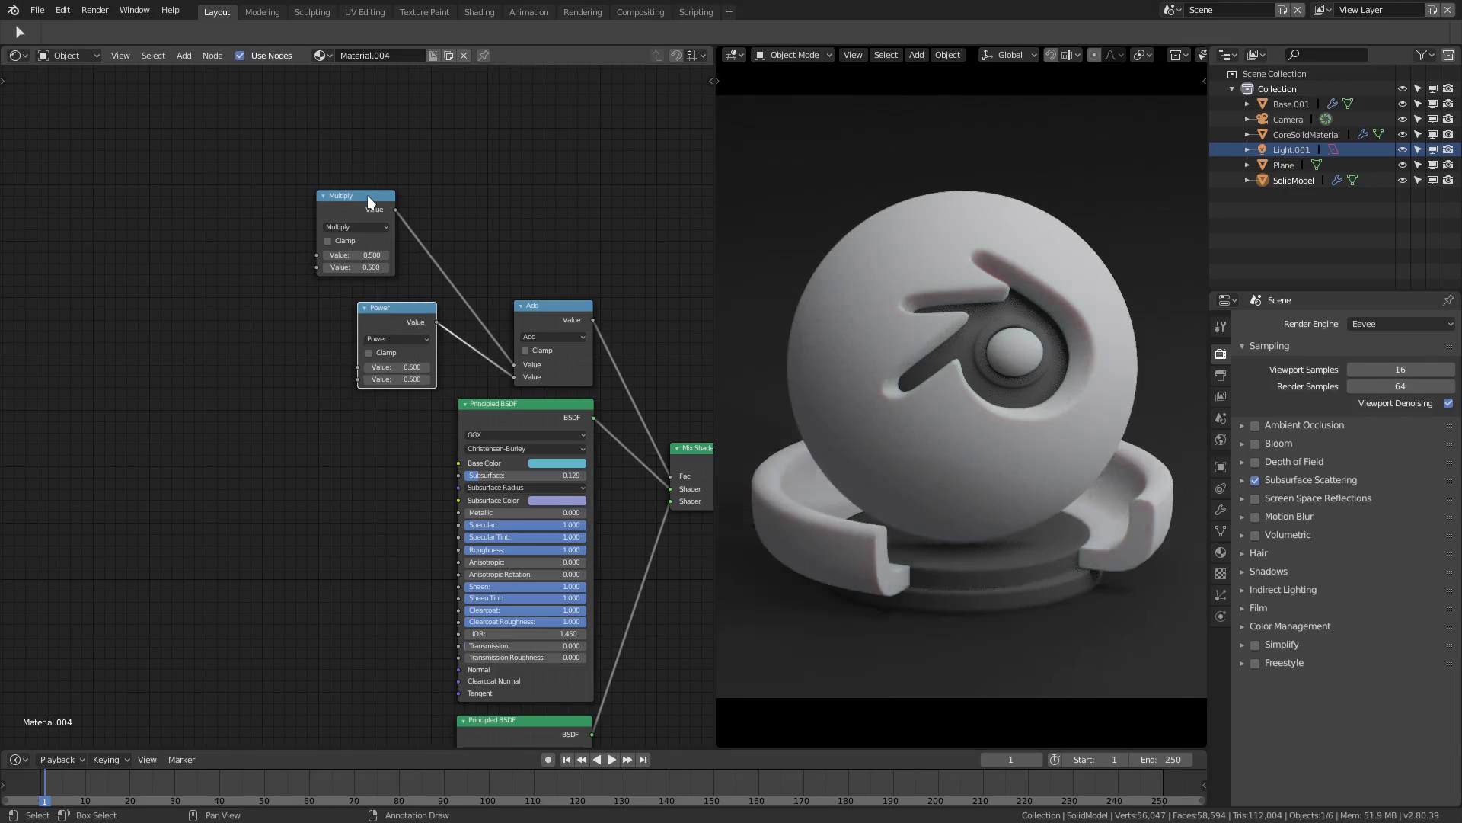
drag(368, 197, 408, 215)
- Examine the reference tree's Voronoi, two Wave and Musgrave Texture nodes, their settings and their links into the Multiply and Power nodes
scroll(219, 488, down, 3)
middle_drag(224, 488, 224, 490)
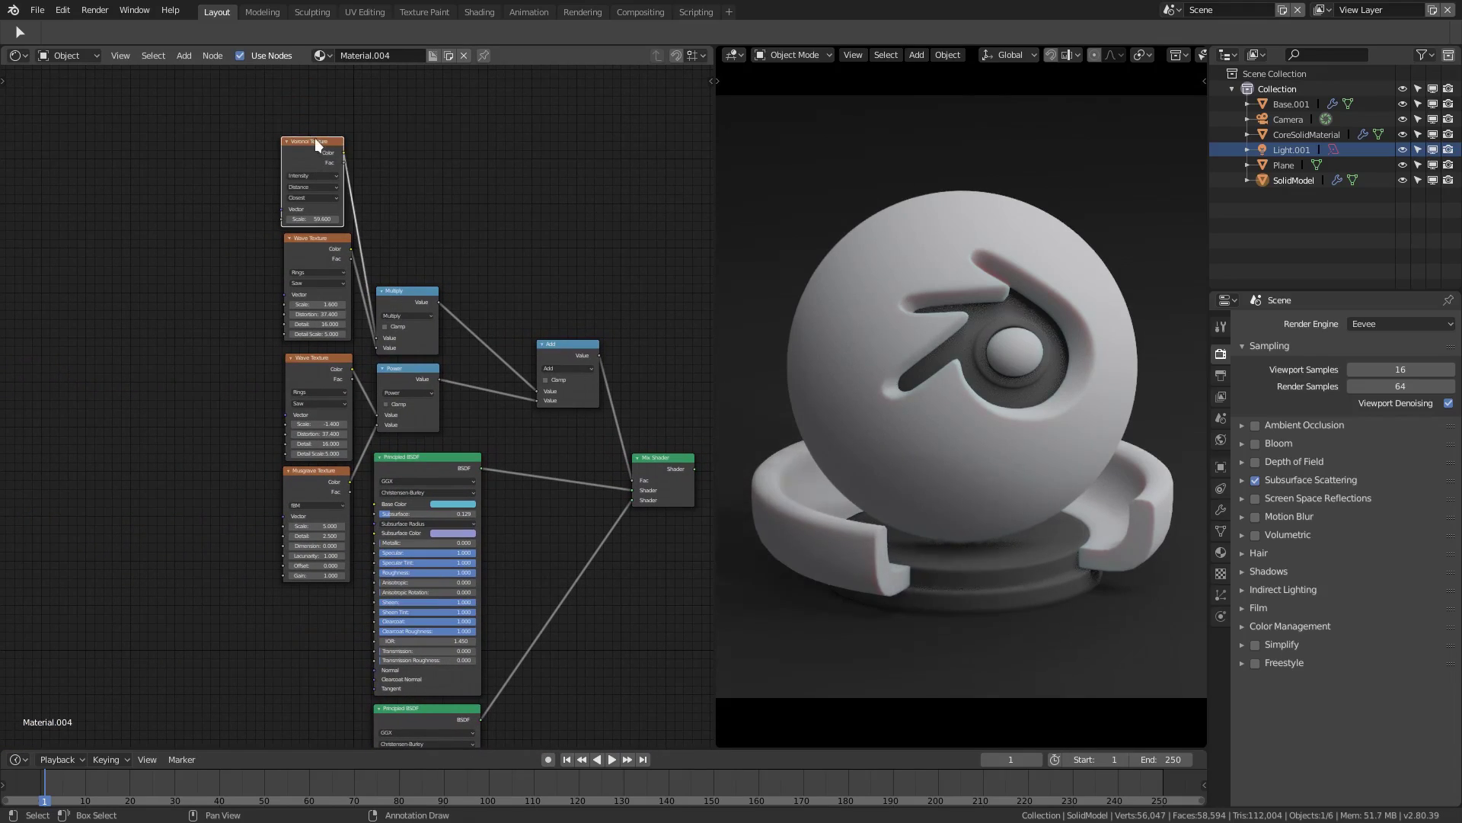
drag(316, 143, 320, 141)
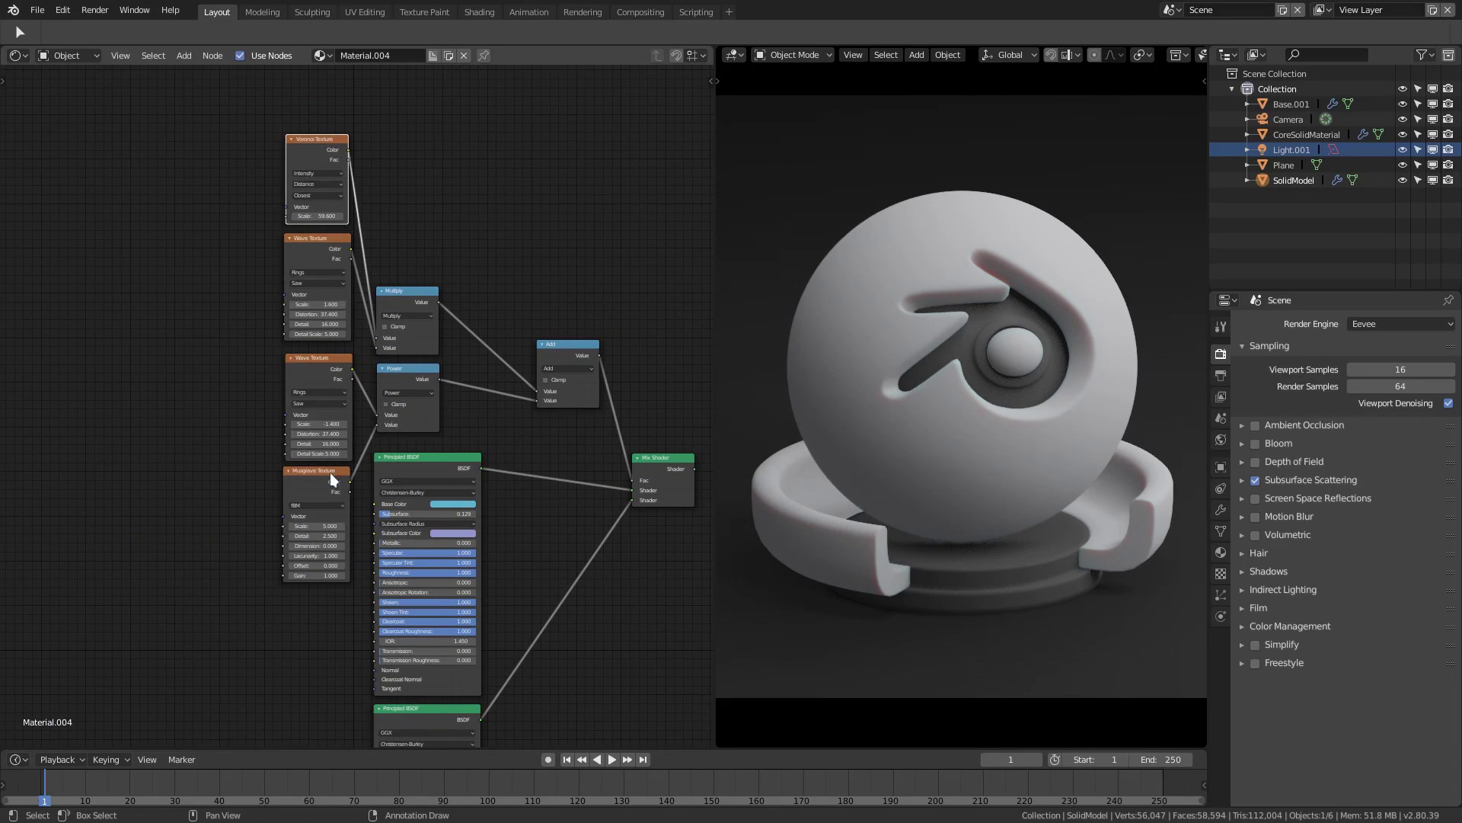
drag(331, 472, 333, 476)
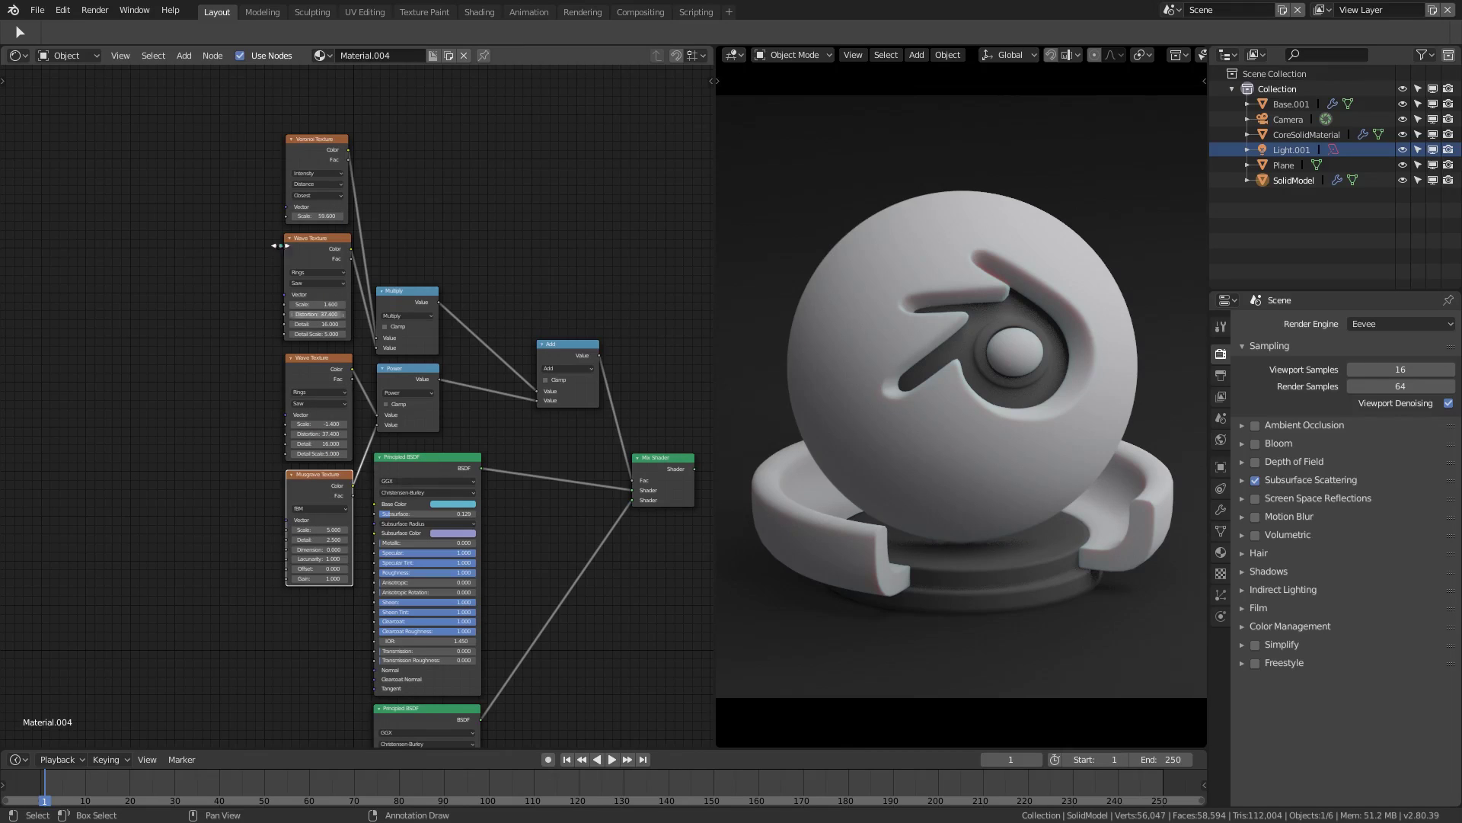
scroll(277, 190, up, 2)
scroll(277, 190, up, 2)
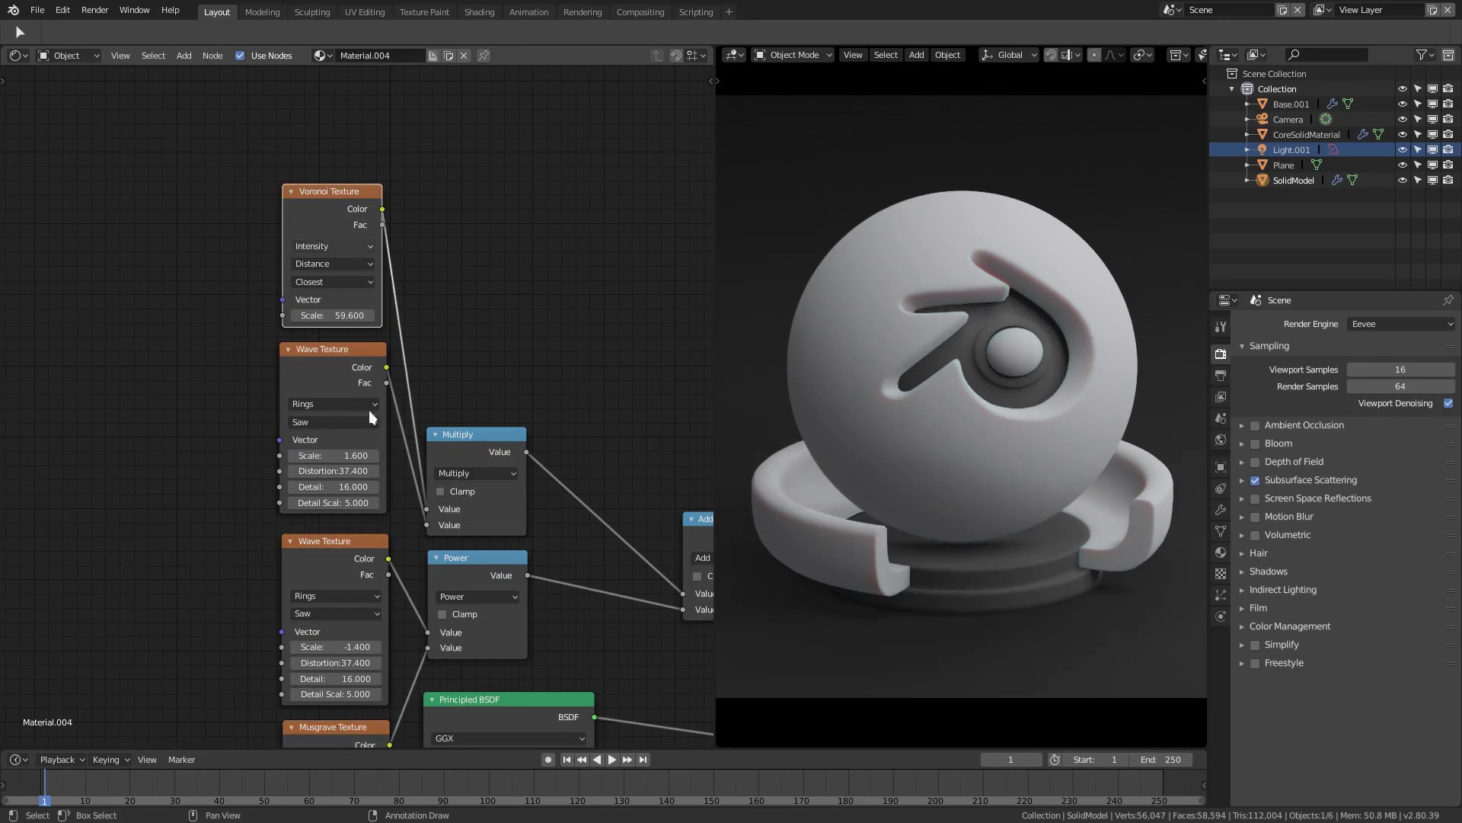
click(316, 423)
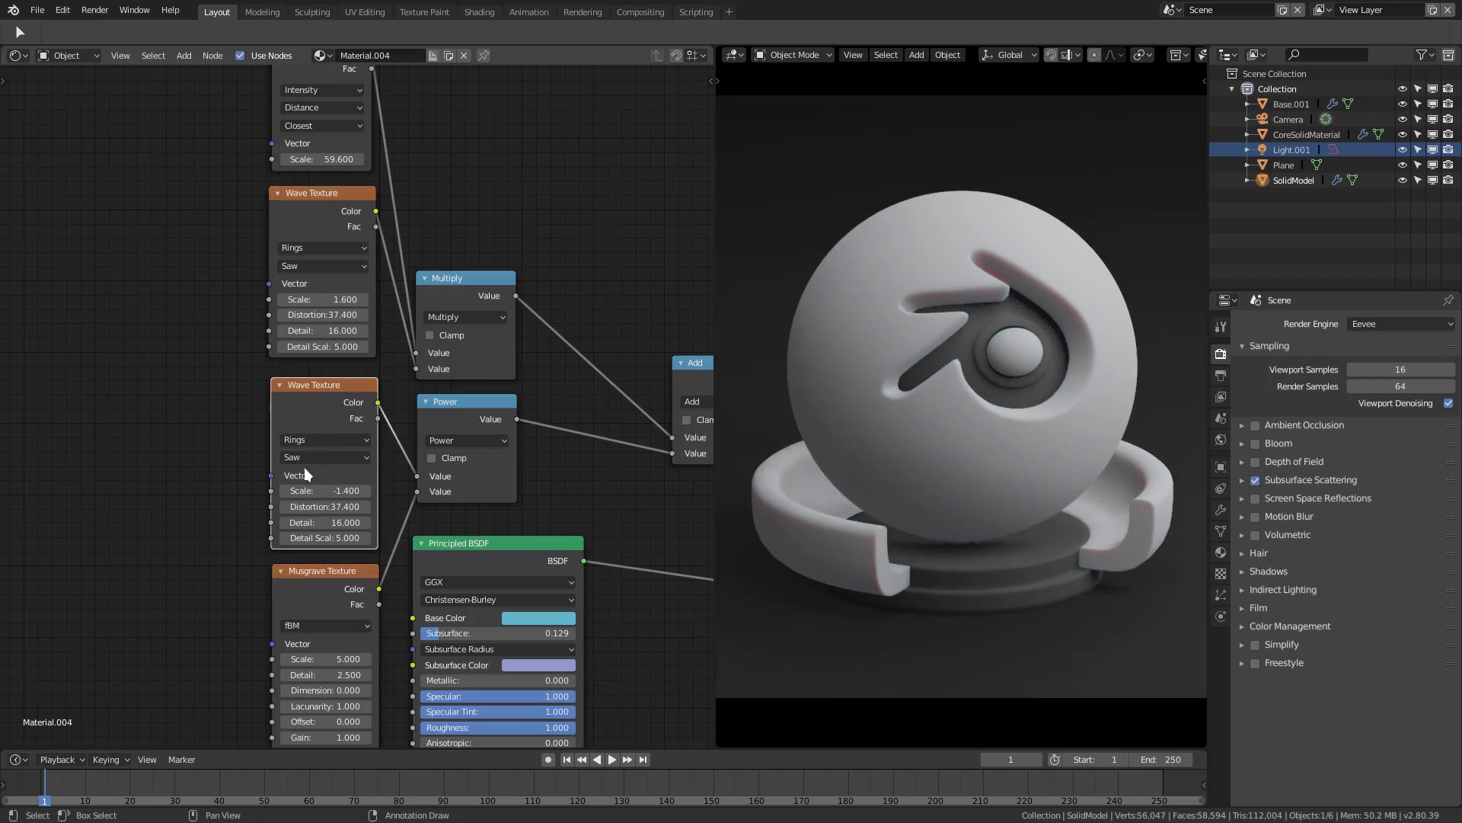
click(280, 592)
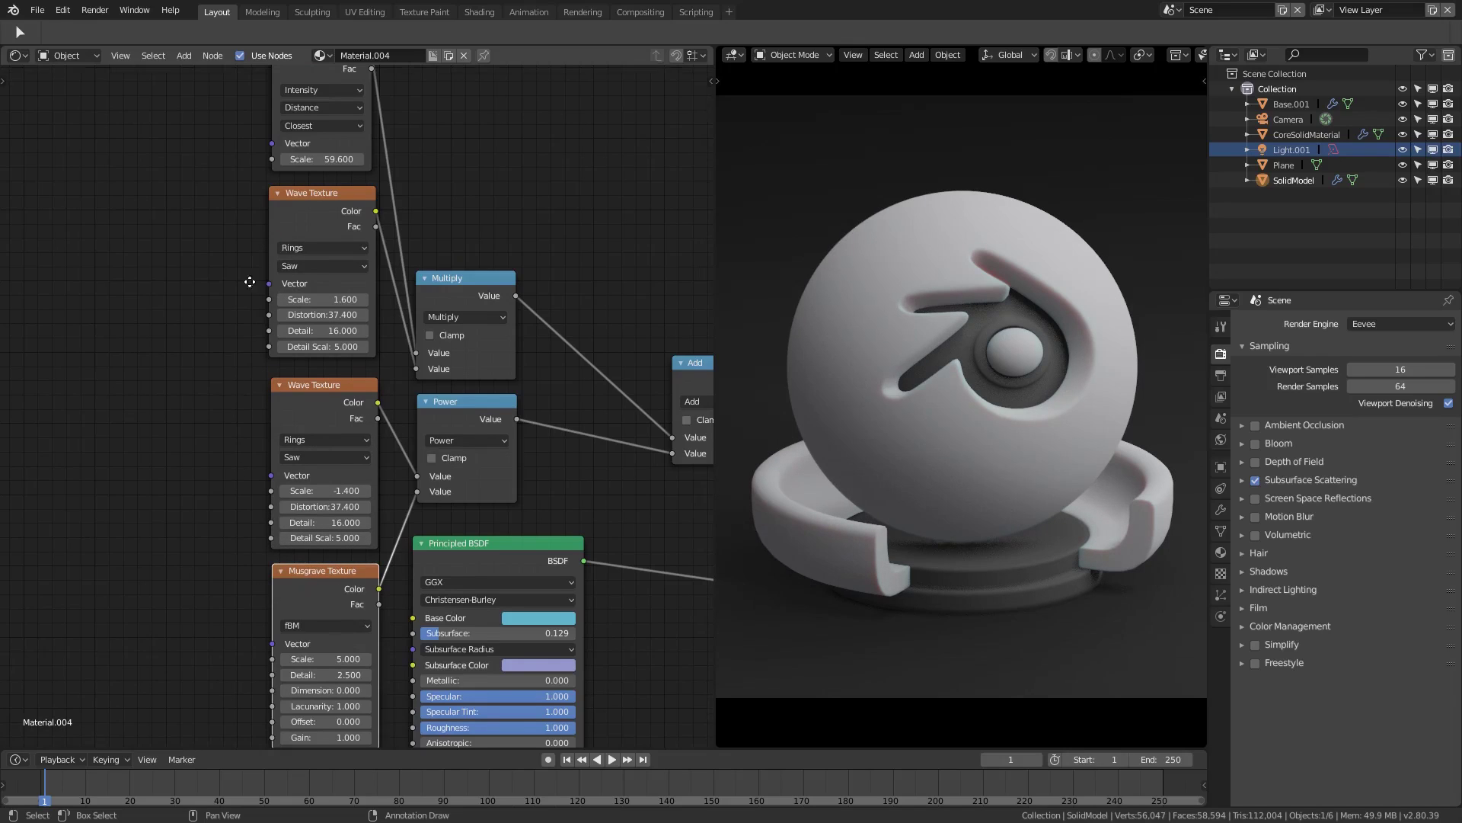
middle_drag(250, 281, 231, 360)
scroll(231, 354, down, 1)
middle_drag(169, 286, 67, 298)
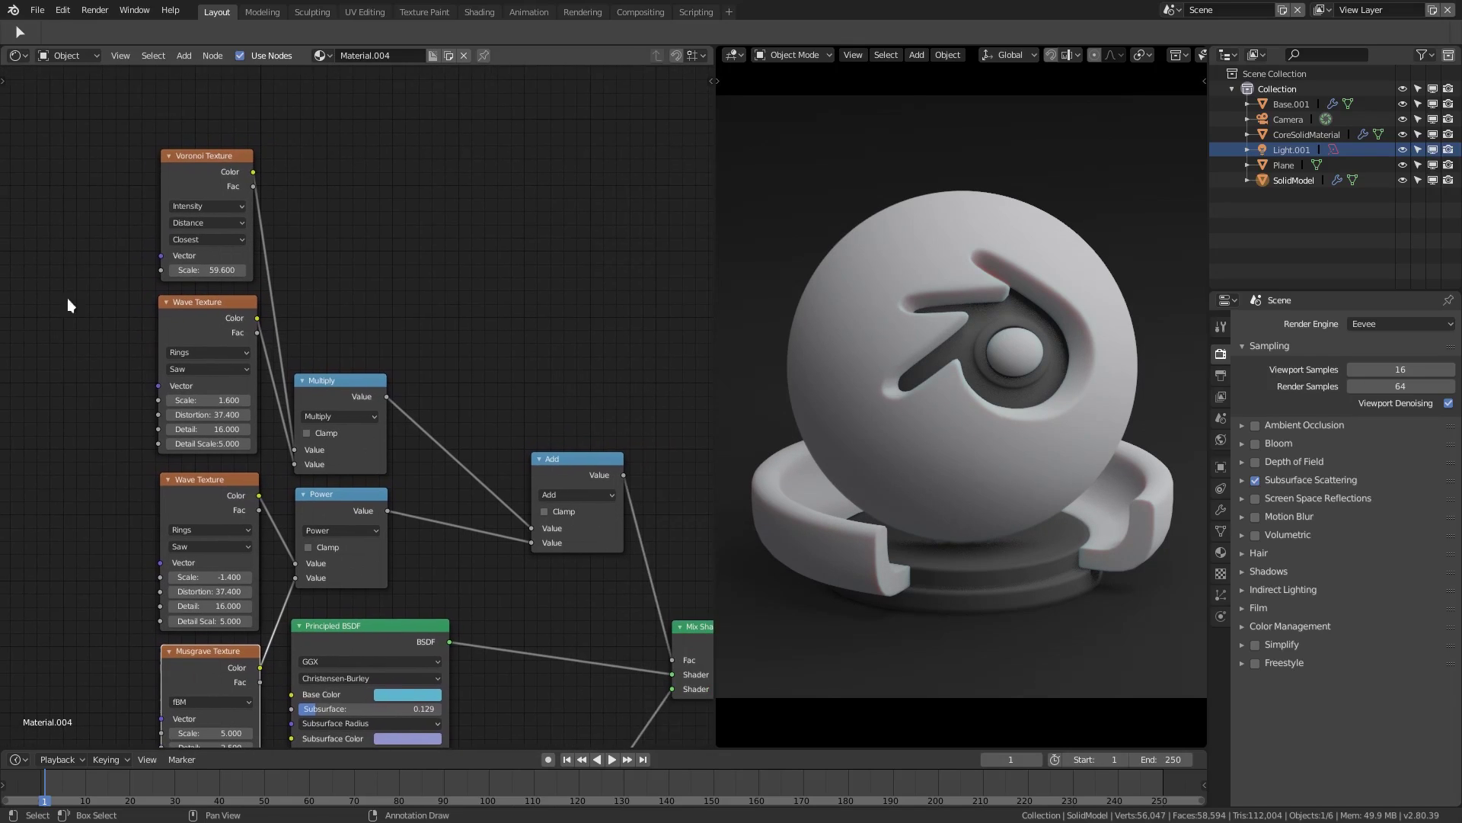
click(205, 165)
middle_drag(434, 303, 365, 322)
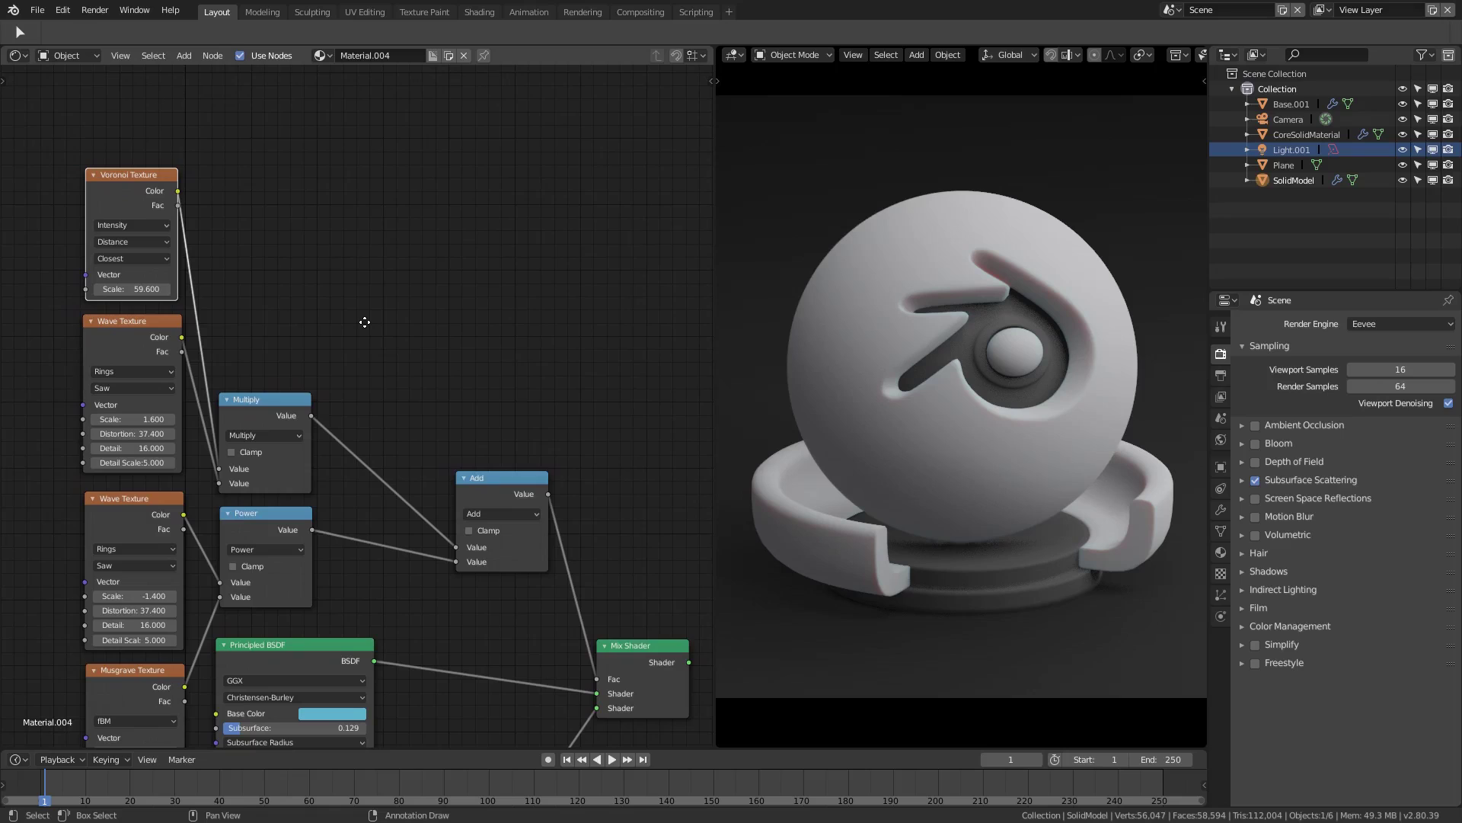
- Add a Voronoi Texture node to the new tree, upstream of and higher than the Multiply node
middle_drag(516, 470, 366, 167)
scroll(512, 261, down, 2)
middle_drag(425, 192, 453, 238)
middle_drag(377, 169, 434, 217)
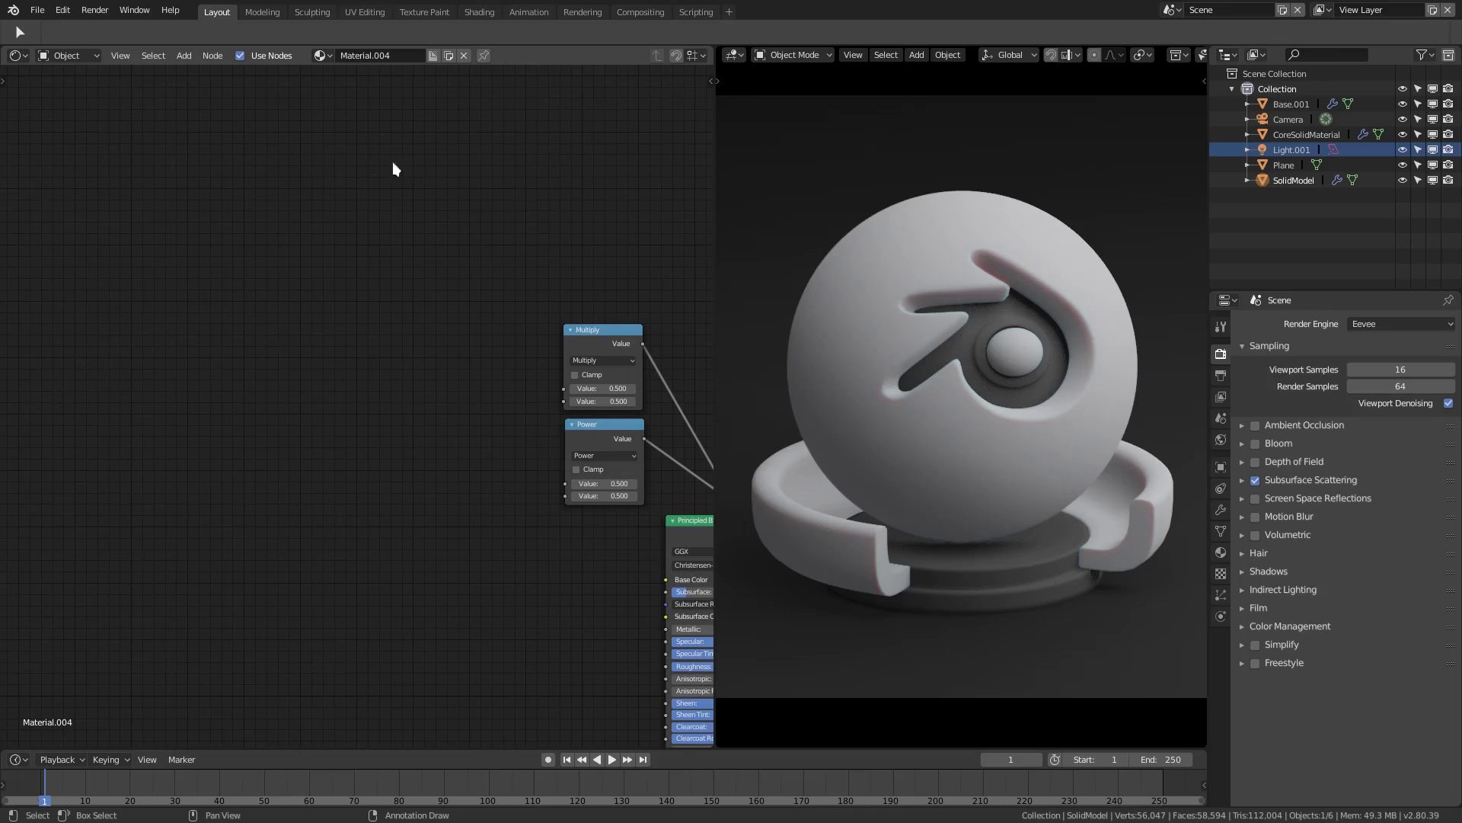
key(shift+a)
click(332, 125)
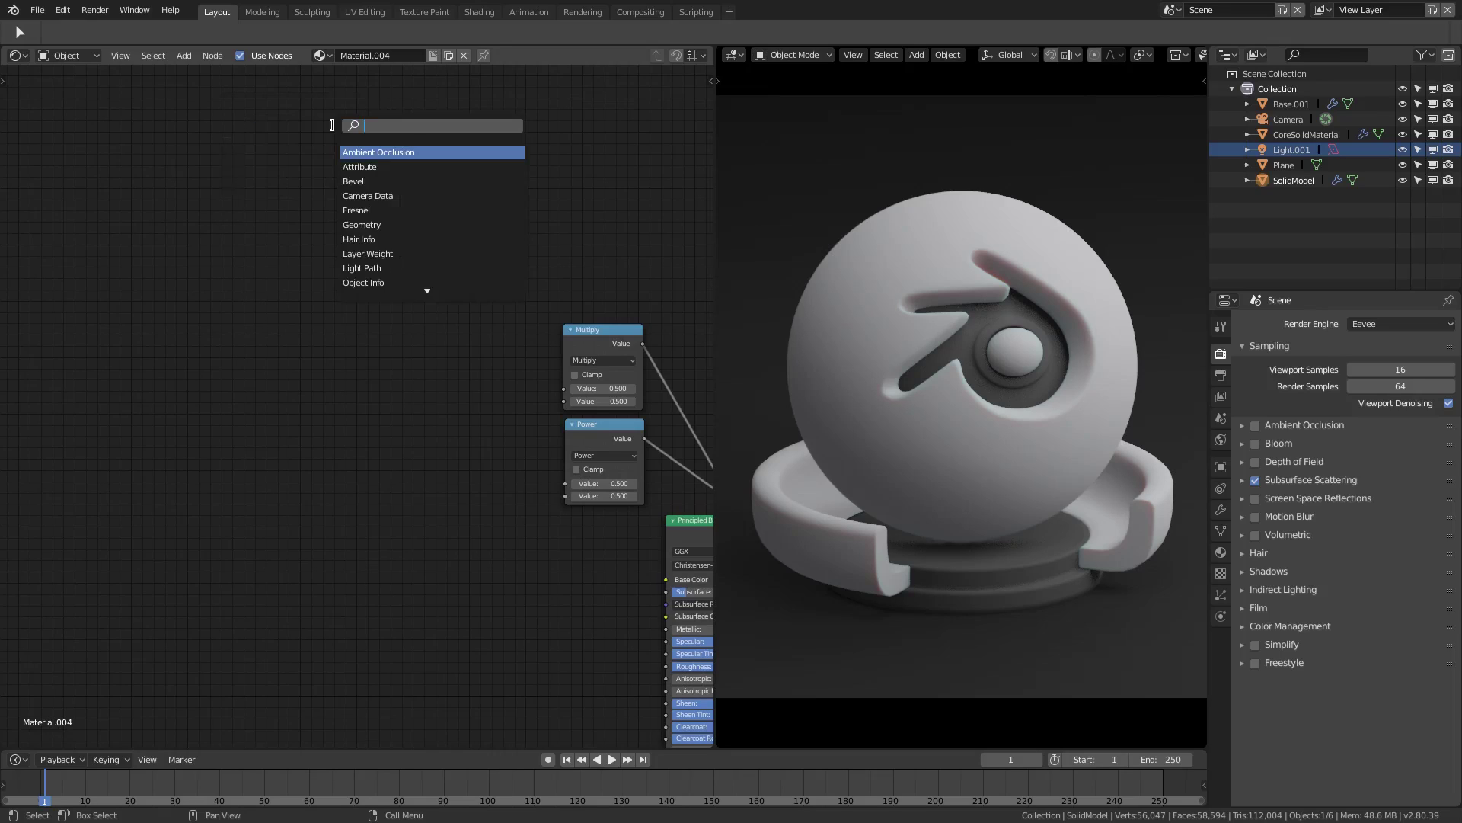
text(vo)
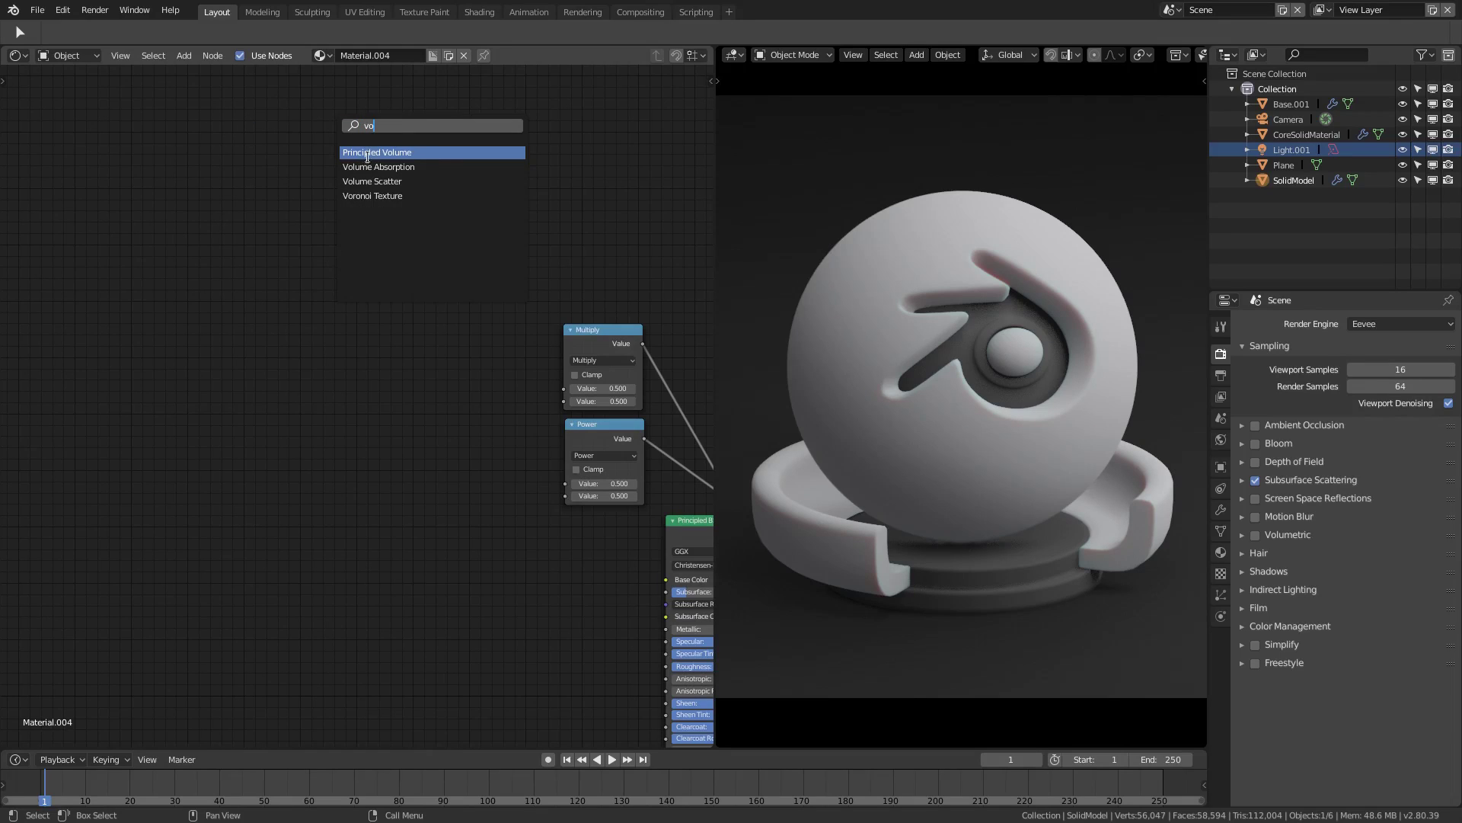
click(391, 196)
click(345, 150)
- Add a Wave Texture node below the Voronoi Texture and place a duplicate of it directly underneath
key(shift+a)
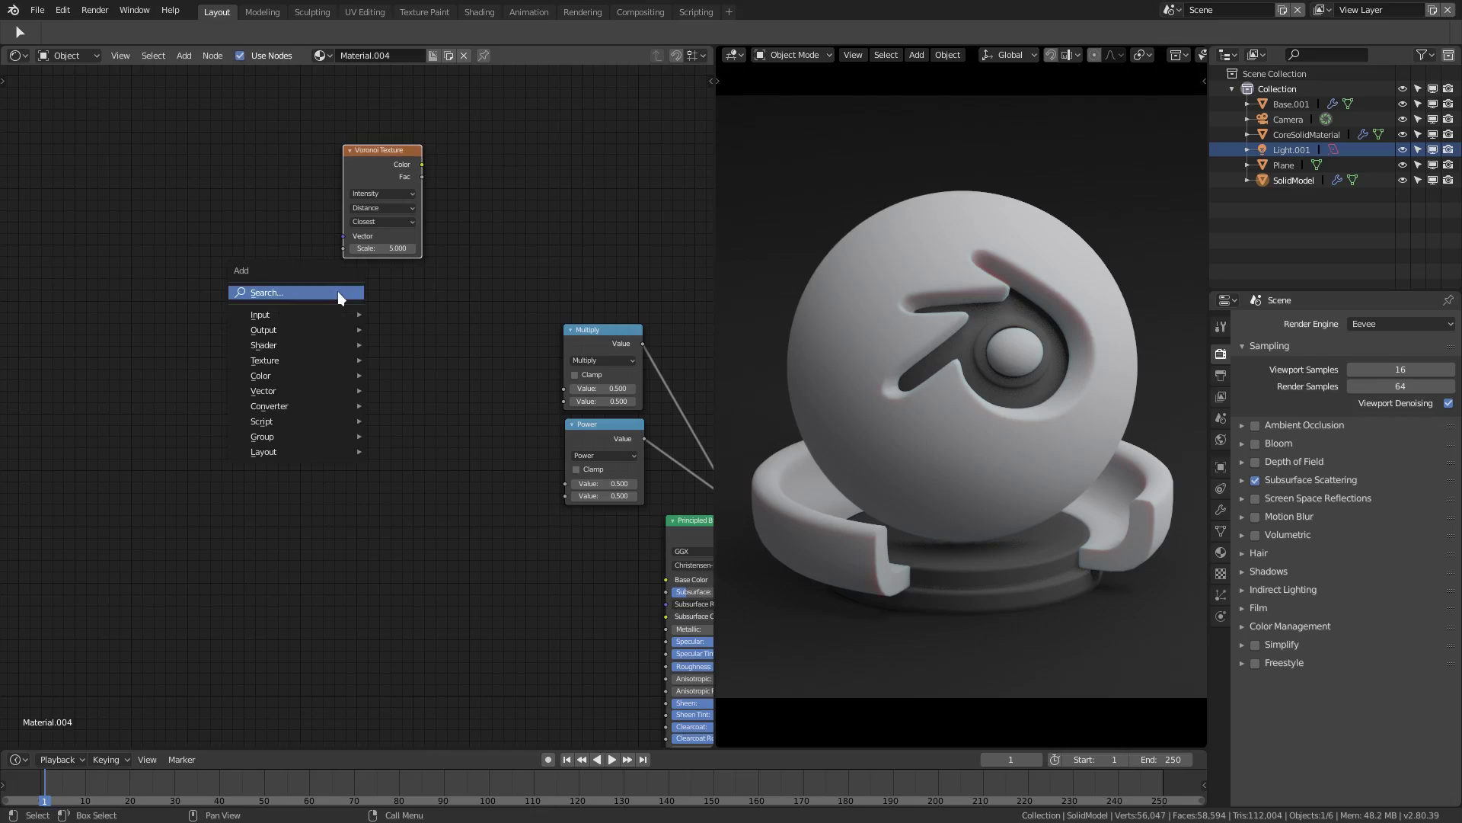
click(337, 291)
text(wave)
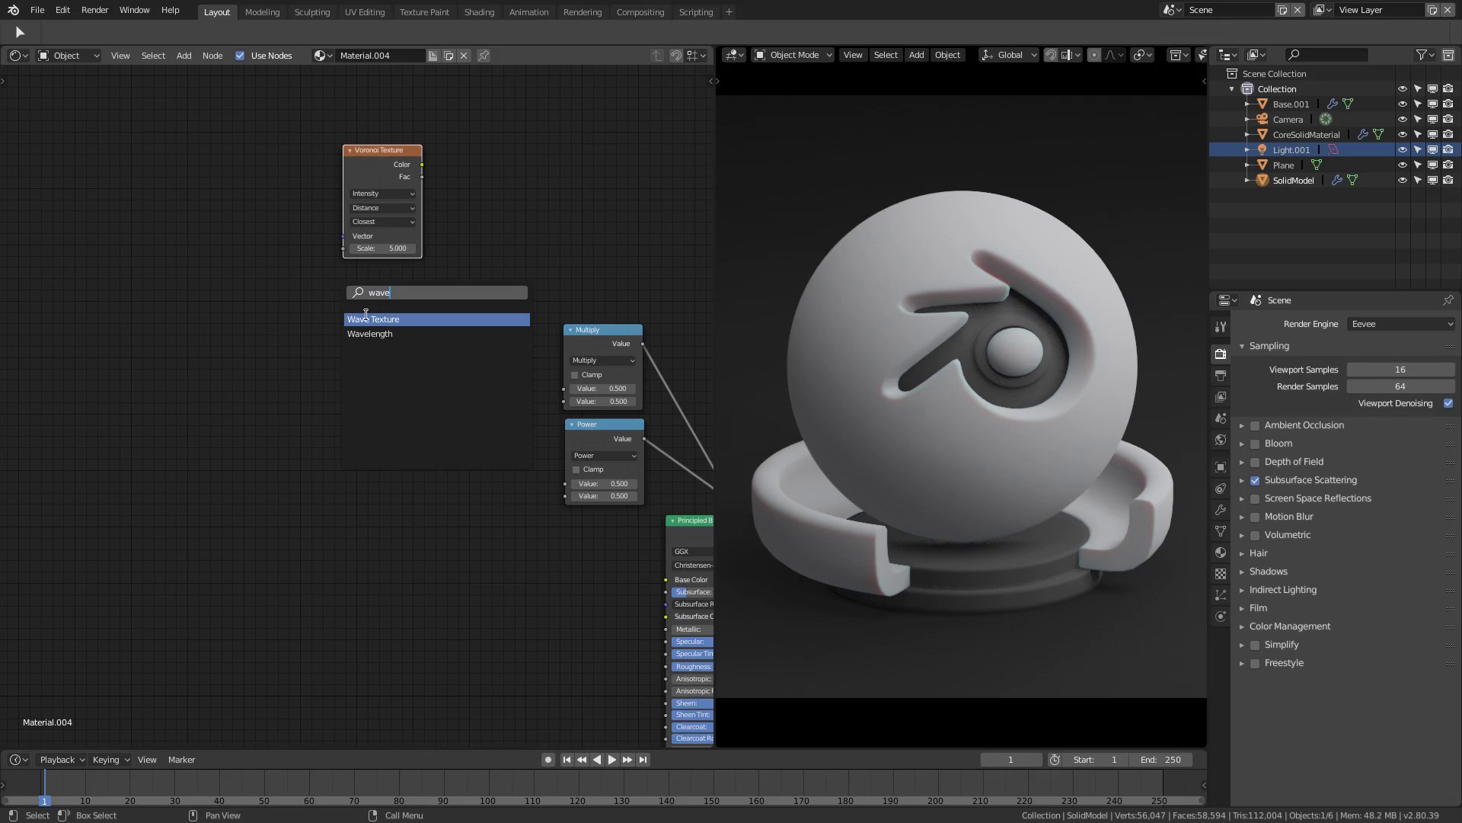
click(367, 317)
click(362, 276)
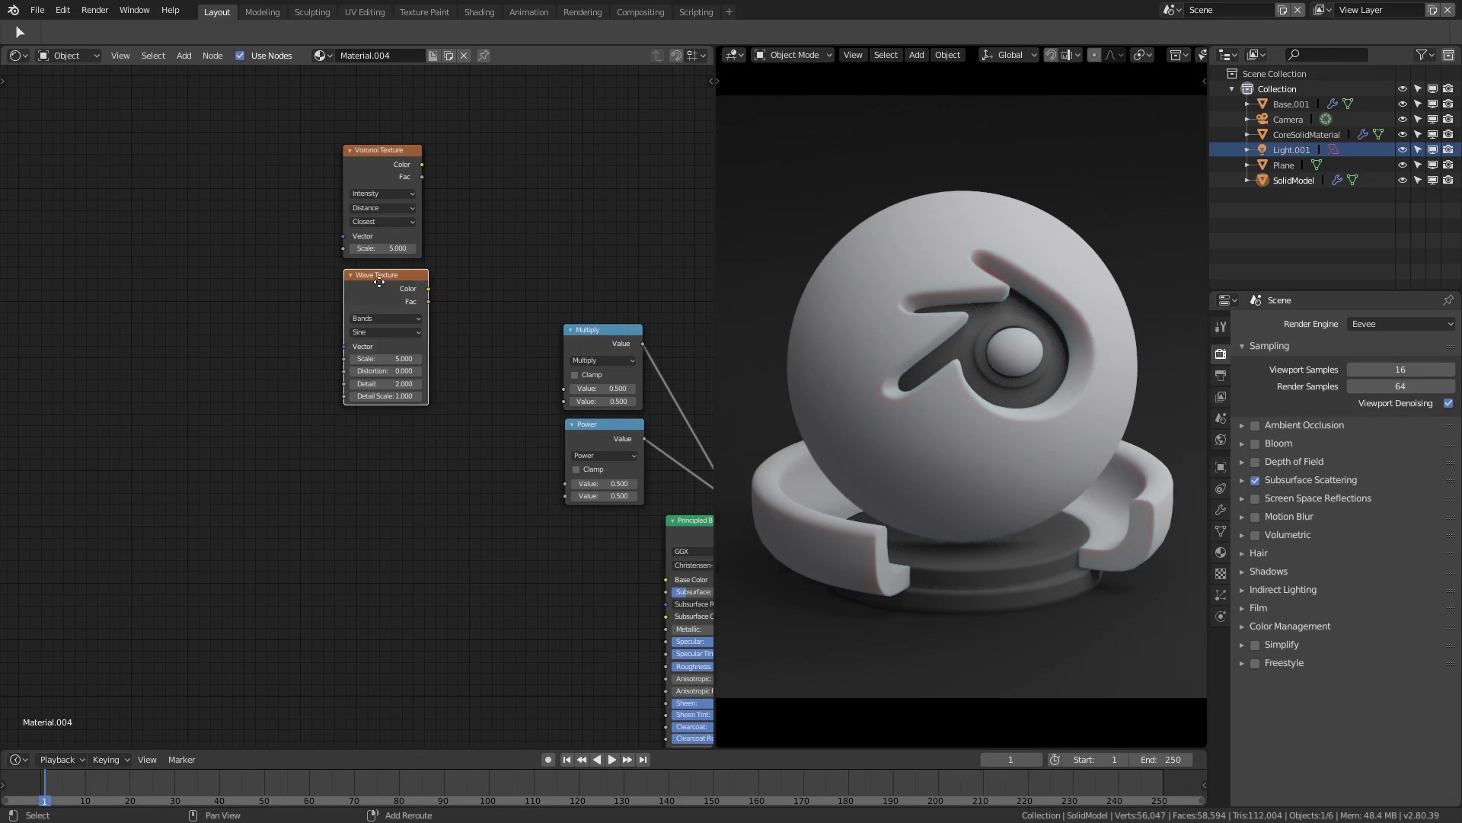
key(shift+d)
click(437, 528)
- Add a Musgrave Texture node below the second Wave Texture, completing the column of four textures
middle_drag(436, 527, 441, 409)
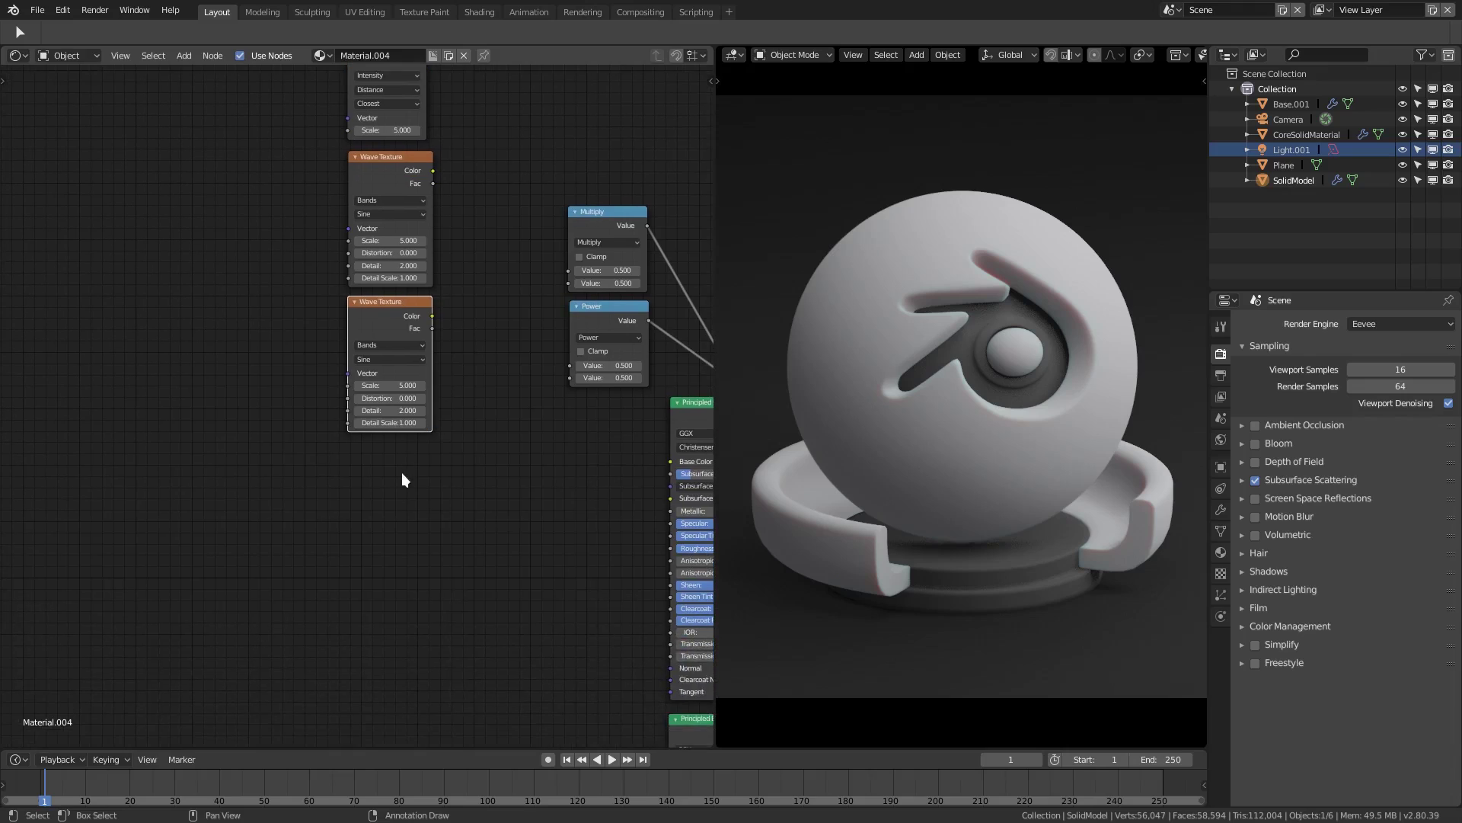
key(shift+a)
click(397, 492)
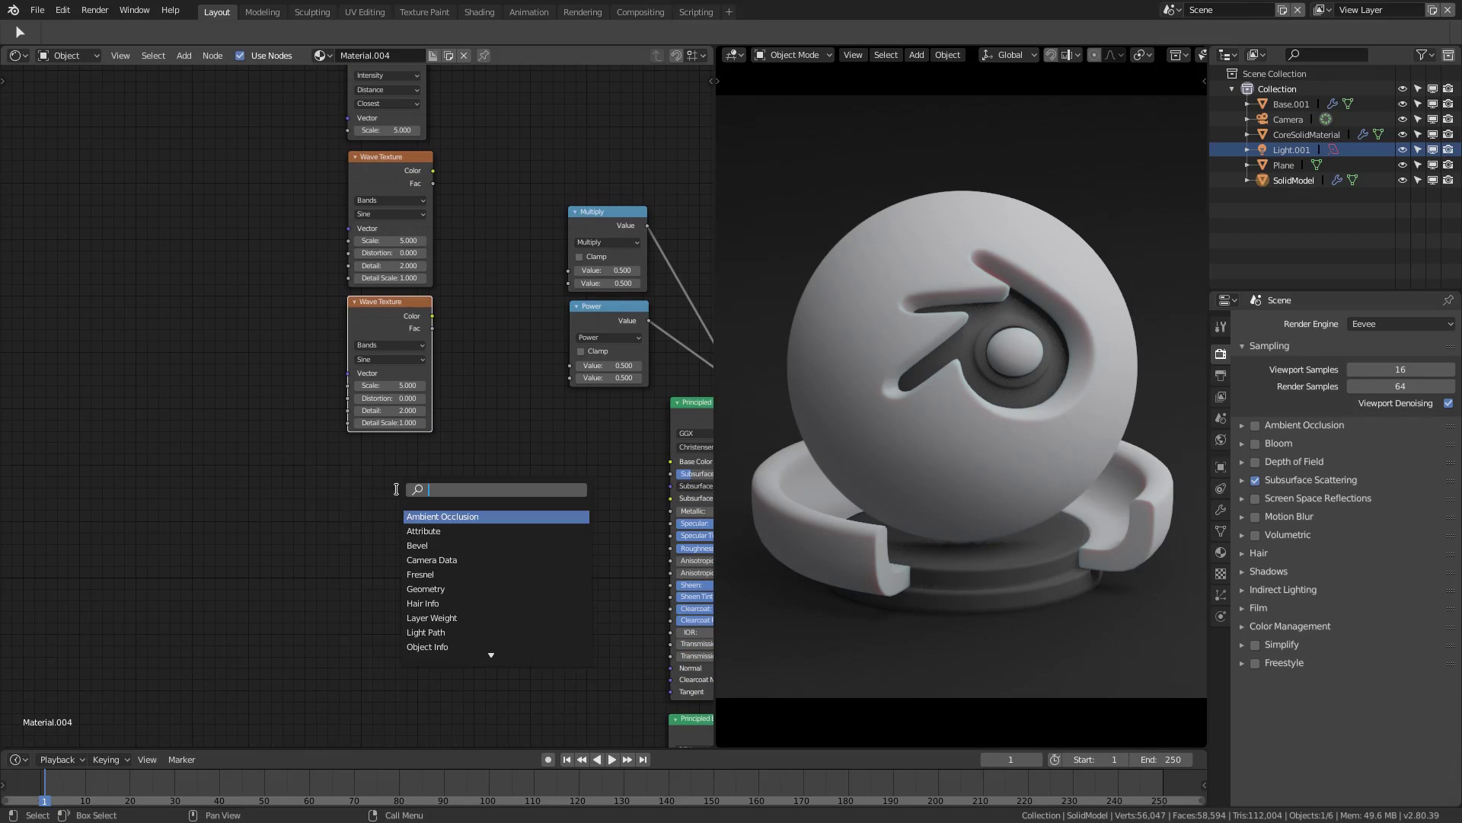
text(mus)
key(Return)
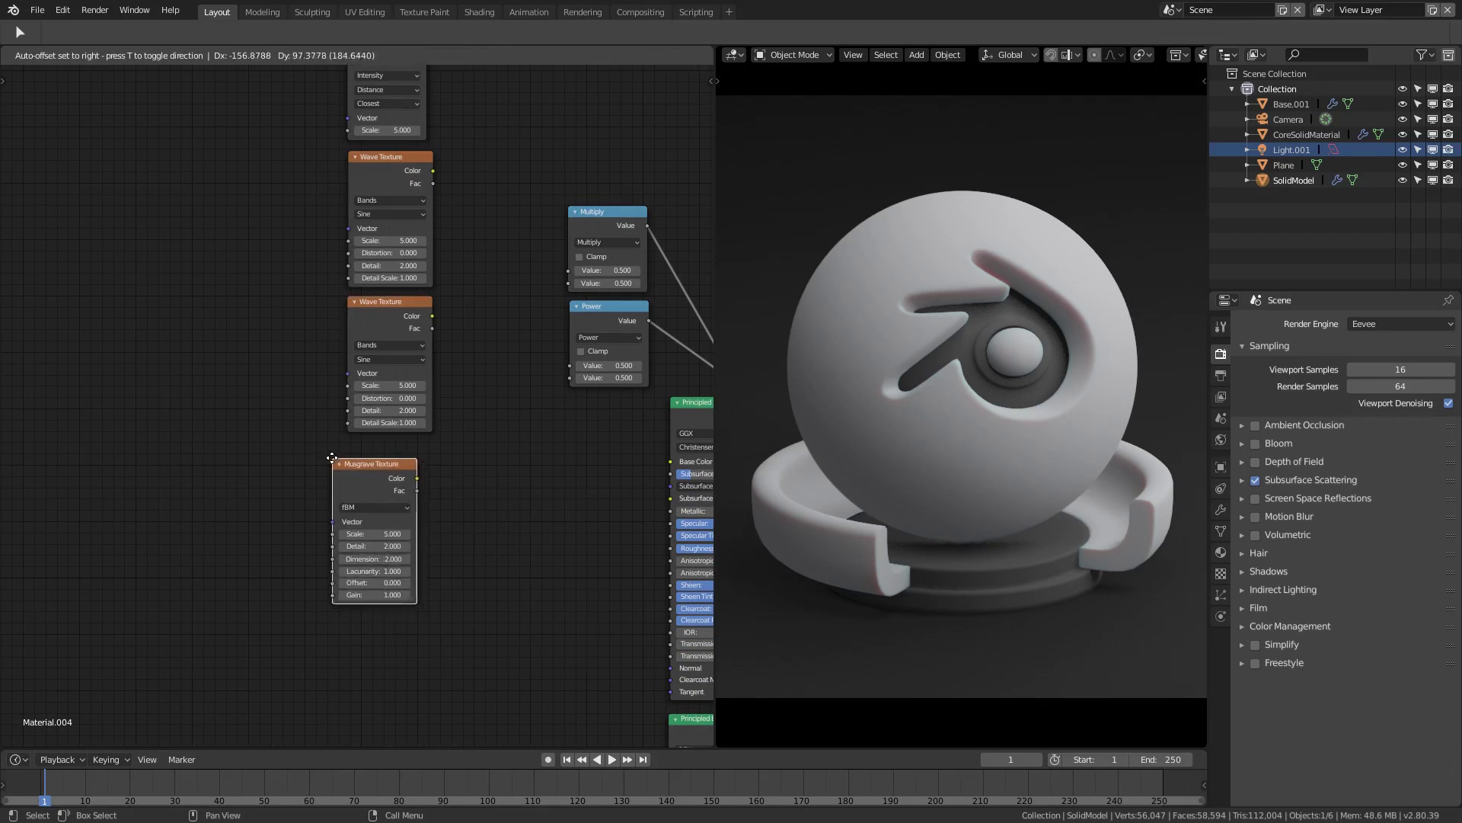
click(352, 448)
- Connect the Color outputs of the Voronoi and upper Wave textures to Multiply, and those of the lower Wave and Musgrave textures to Power
middle_drag(562, 335, 490, 470)
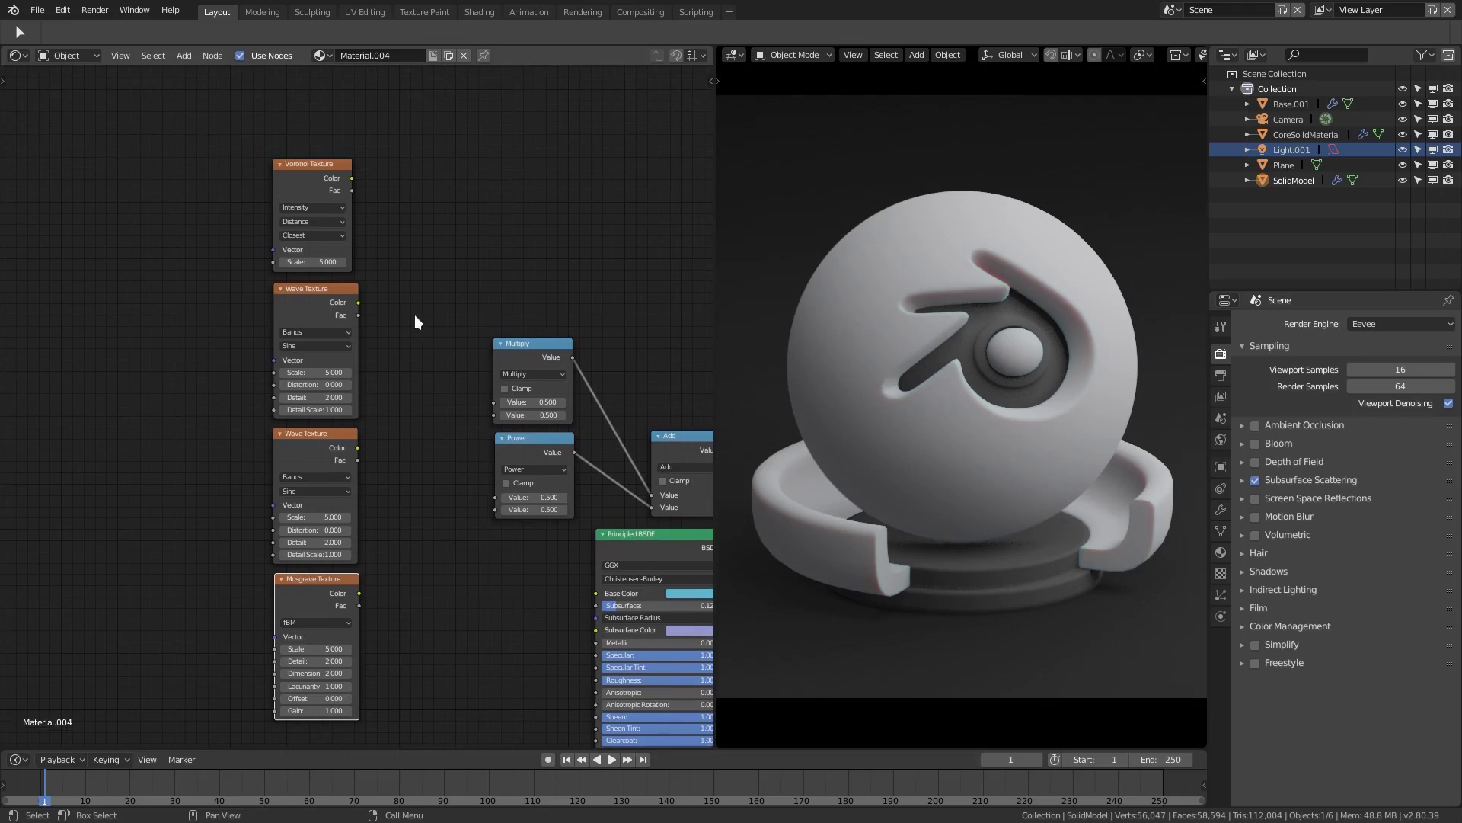
drag(352, 178, 494, 402)
drag(358, 303, 429, 402)
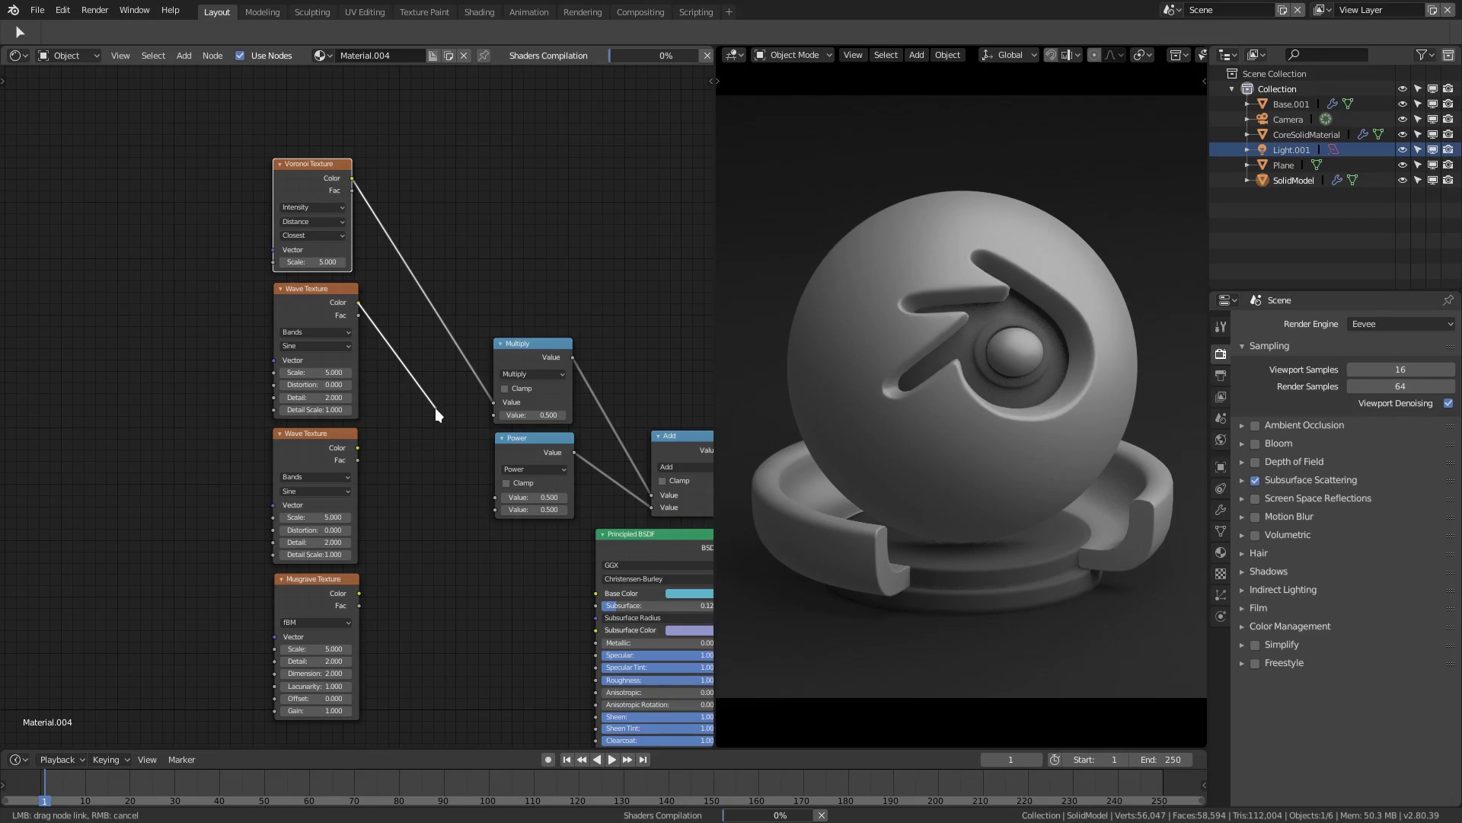
drag(435, 409, 492, 417)
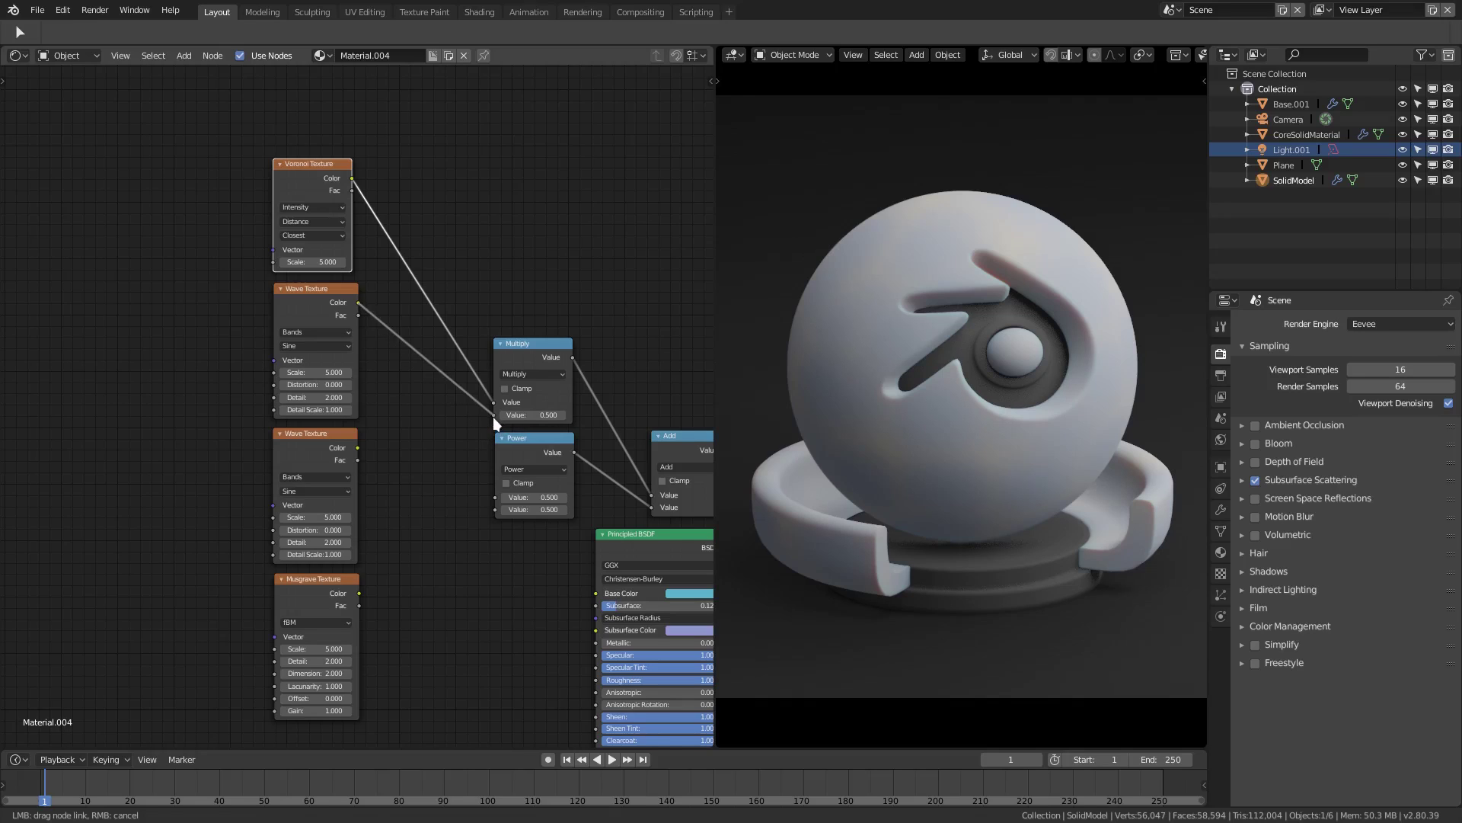
drag(357, 448, 493, 503)
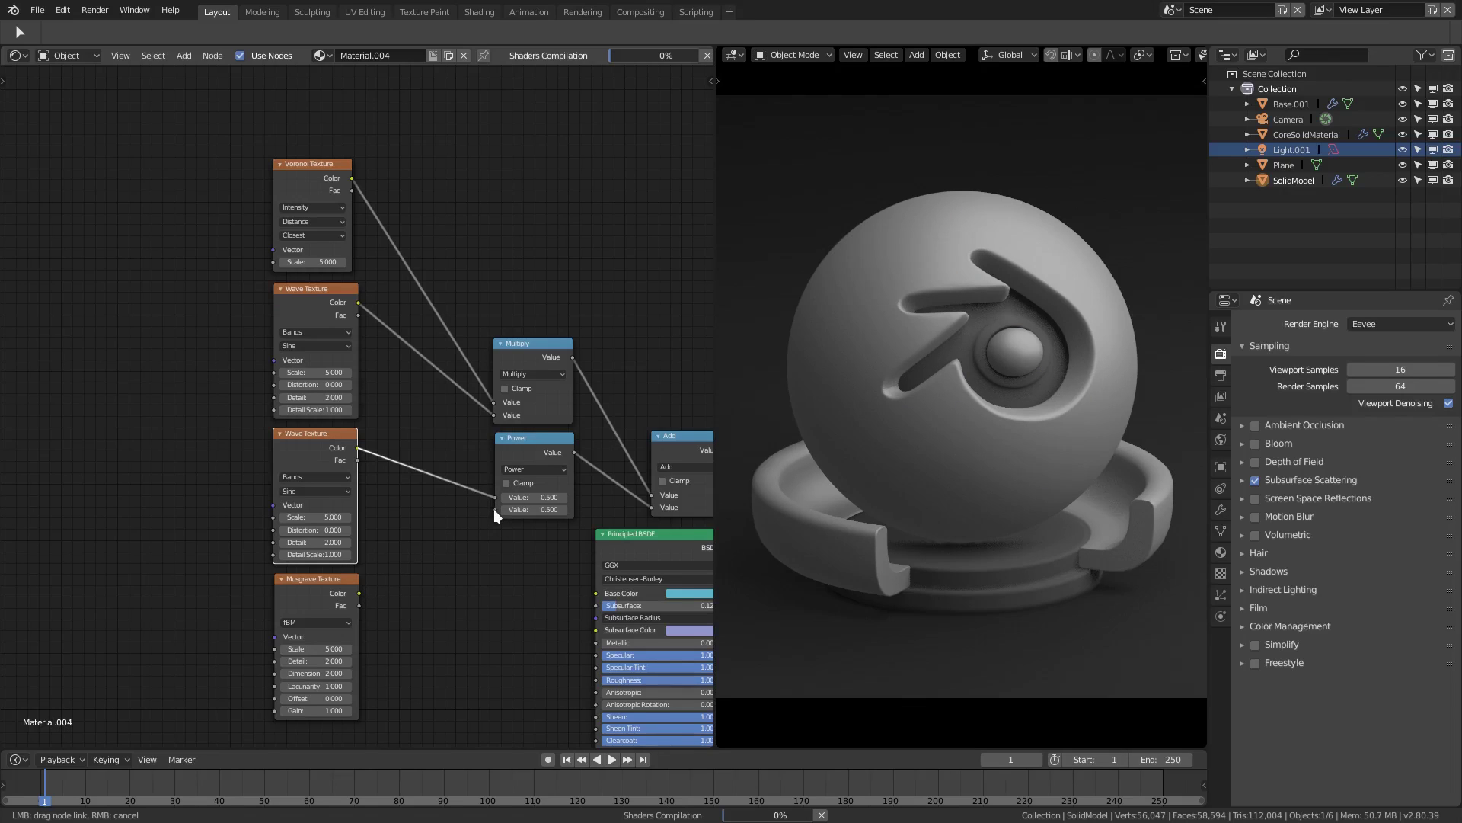
drag(358, 593, 493, 508)
- Inspect the textured material on the model in the viewport from another angle, up close and in the camera view
middle_drag(1036, 398, 898, 387)
scroll(860, 433, up, 2)
scroll(1008, 428, up, 3)
key(KP_0)
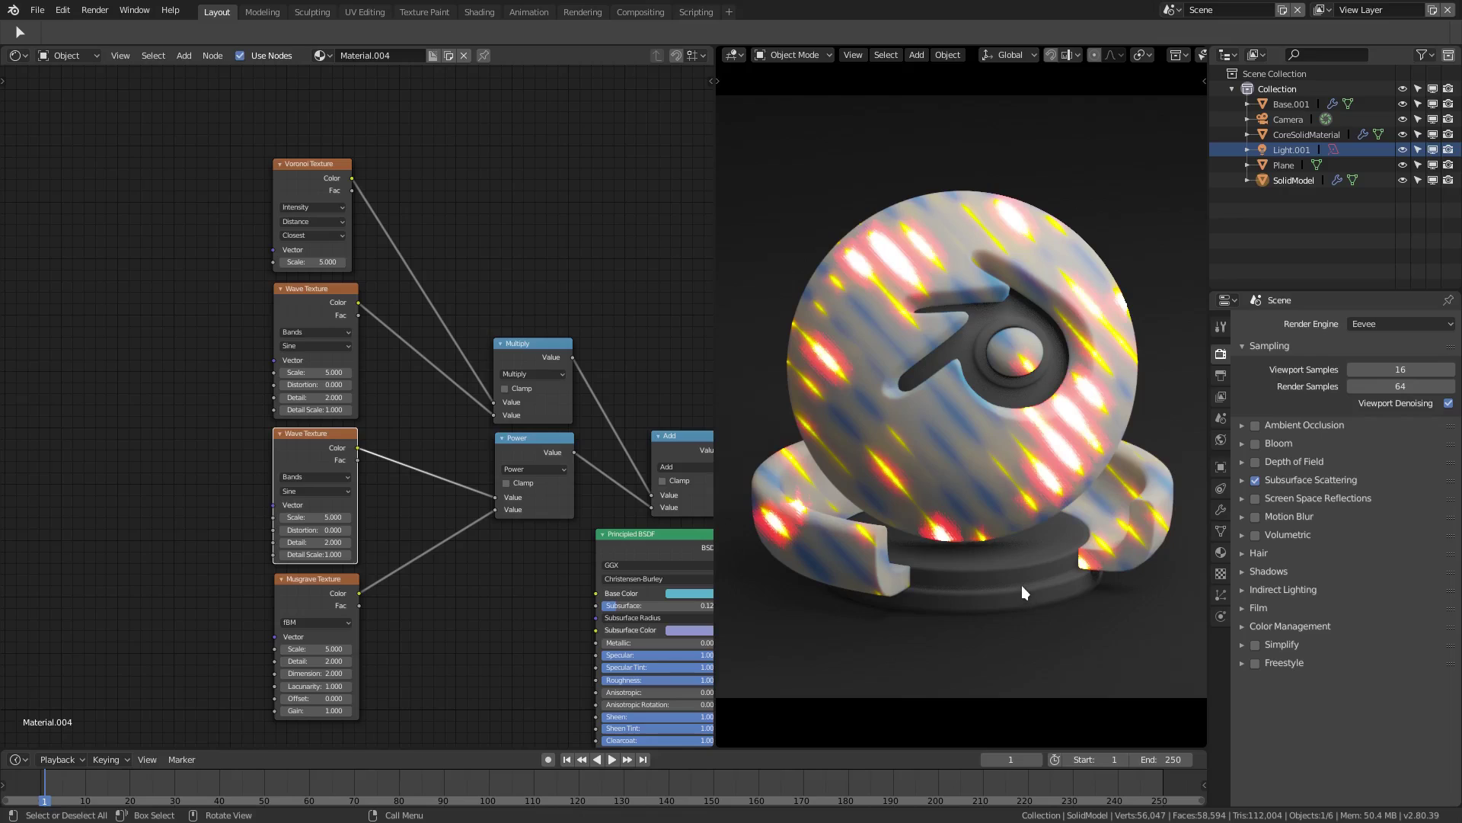
scroll(1022, 582, down, 4)
scroll(1021, 579, up, 4)
- Set the Voronoi Texture's Scale to 59 and check the surface detail around the model's carved logo
middle_drag(205, 359, 248, 322)
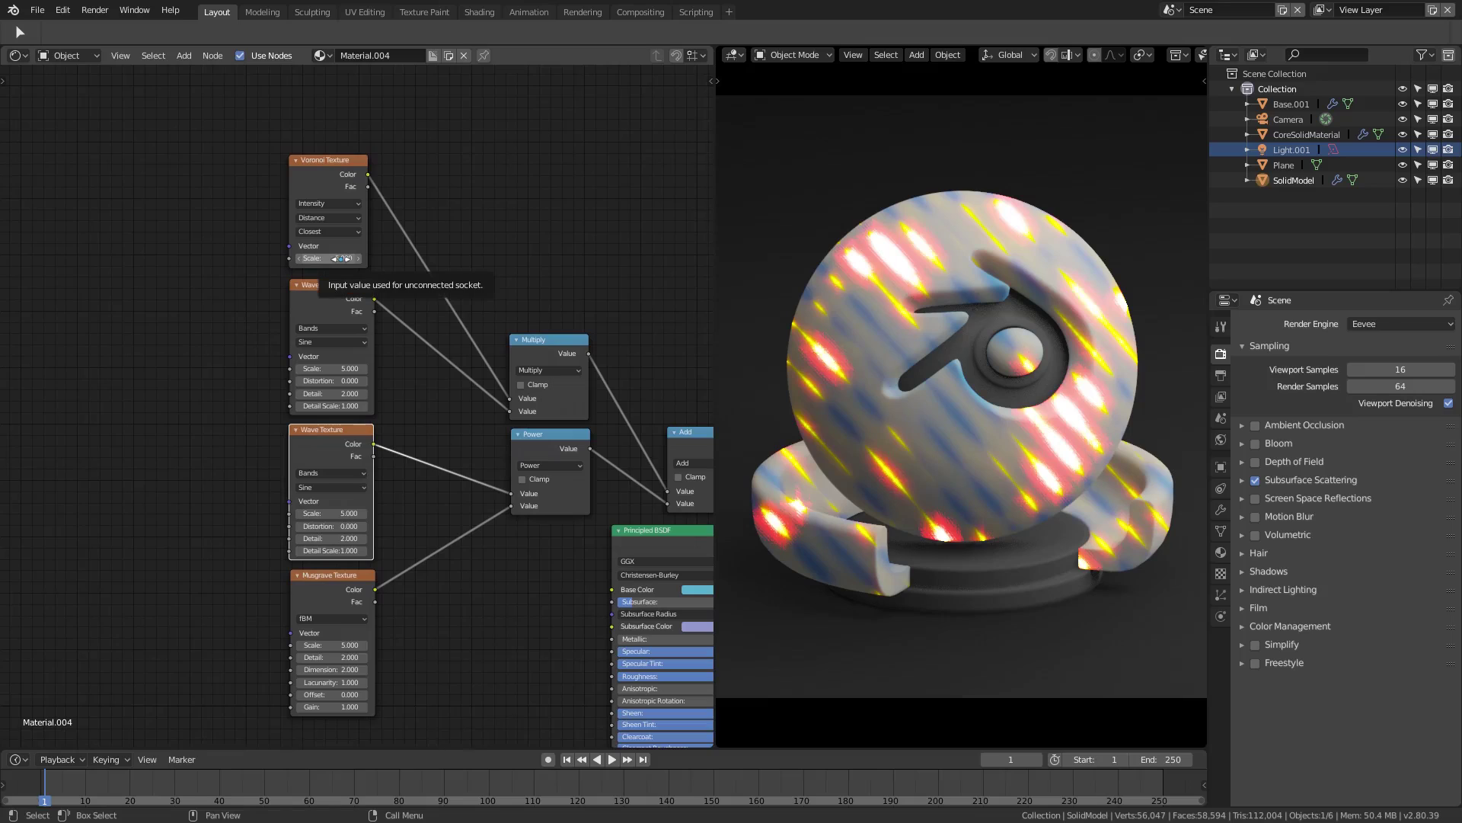
click(340, 259)
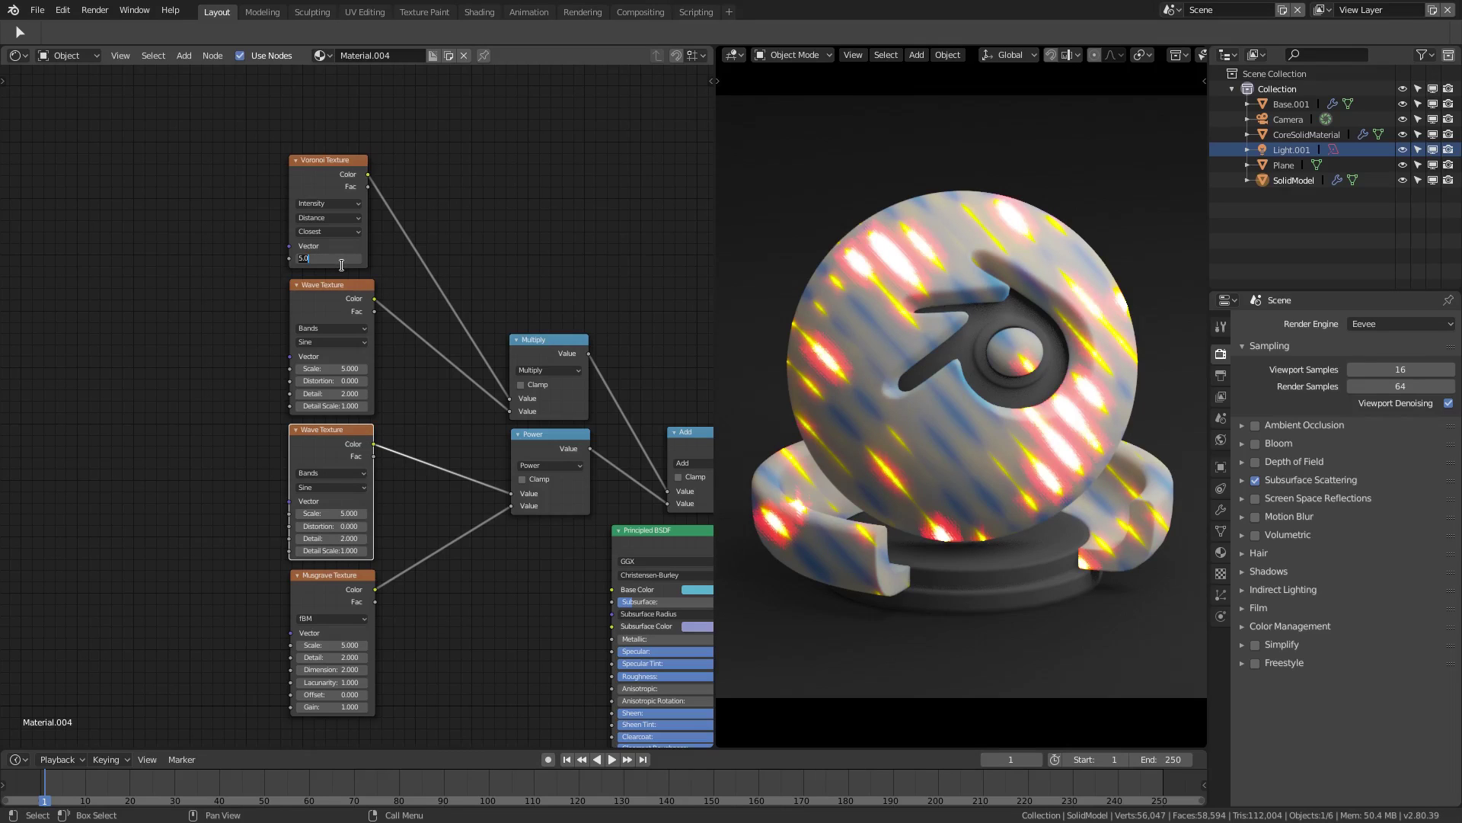
text(59)
key(Return)
scroll(993, 404, up, 2)
scroll(993, 403, up, 3)
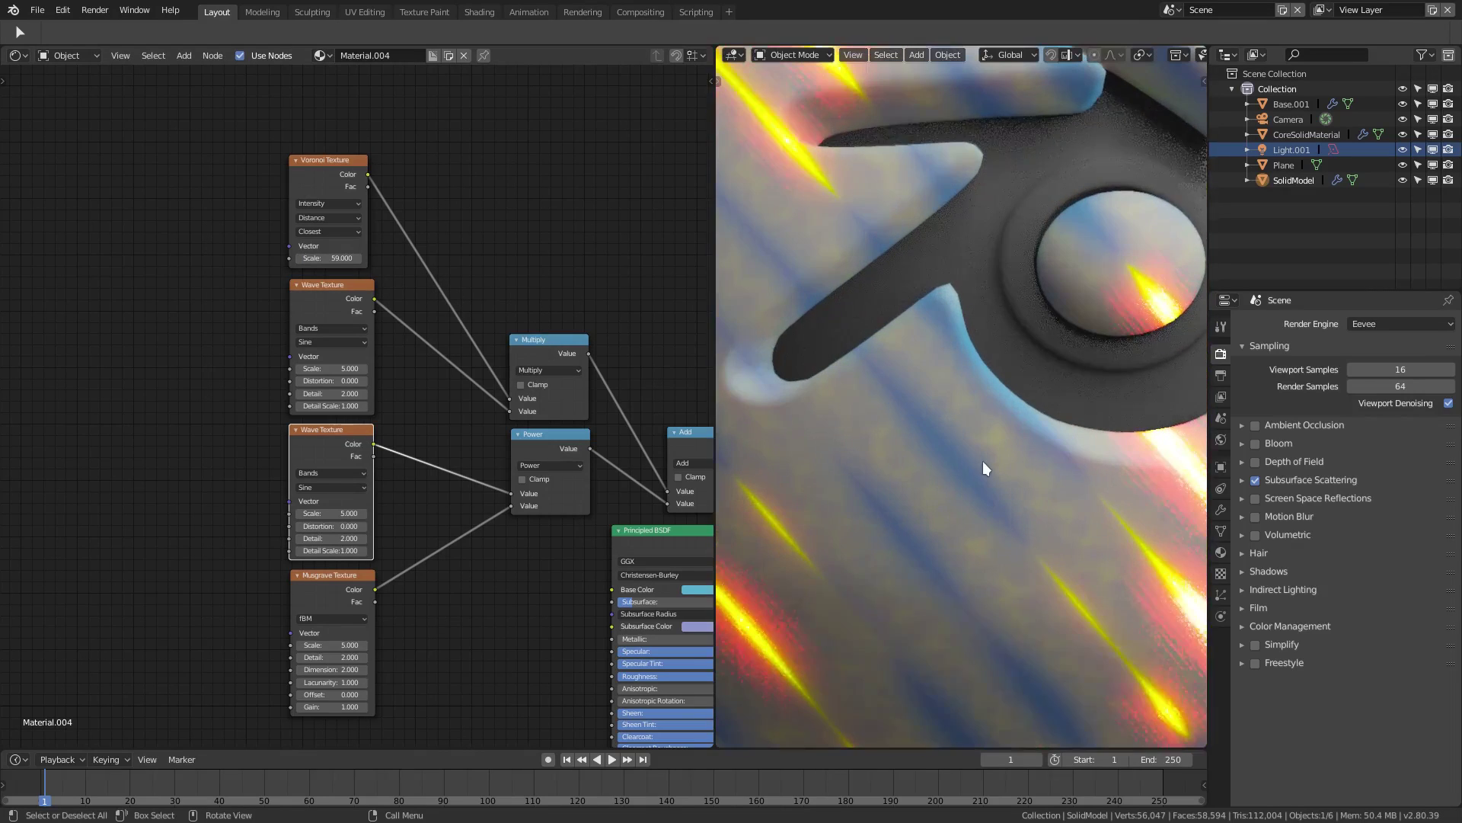
- Raise the Voronoi Texture's Scale to 60 and check the effect on the model from afar and closer up
drag(342, 259, 389, 259)
click(324, 258)
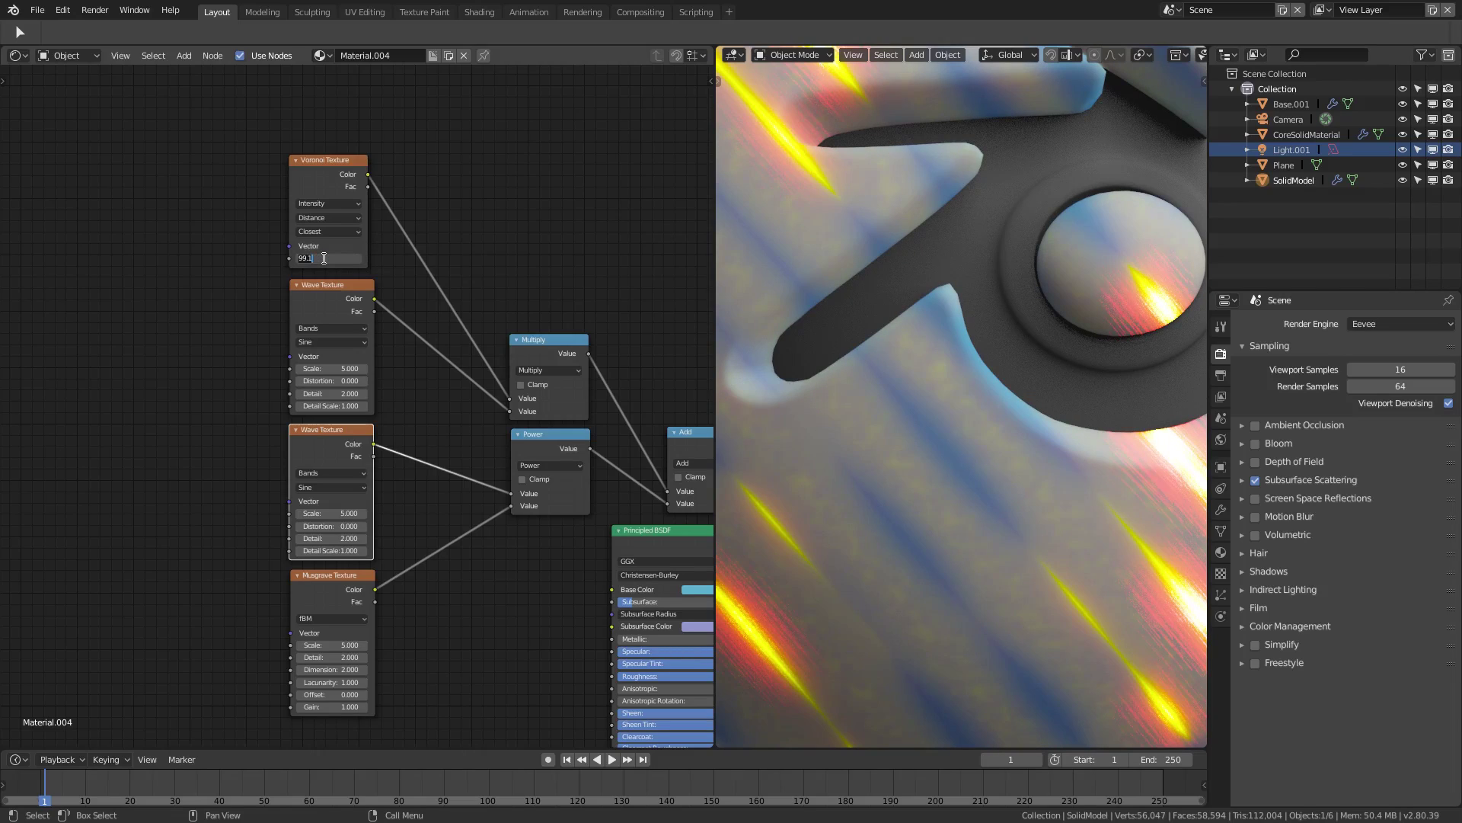
text(0)
key(Return)
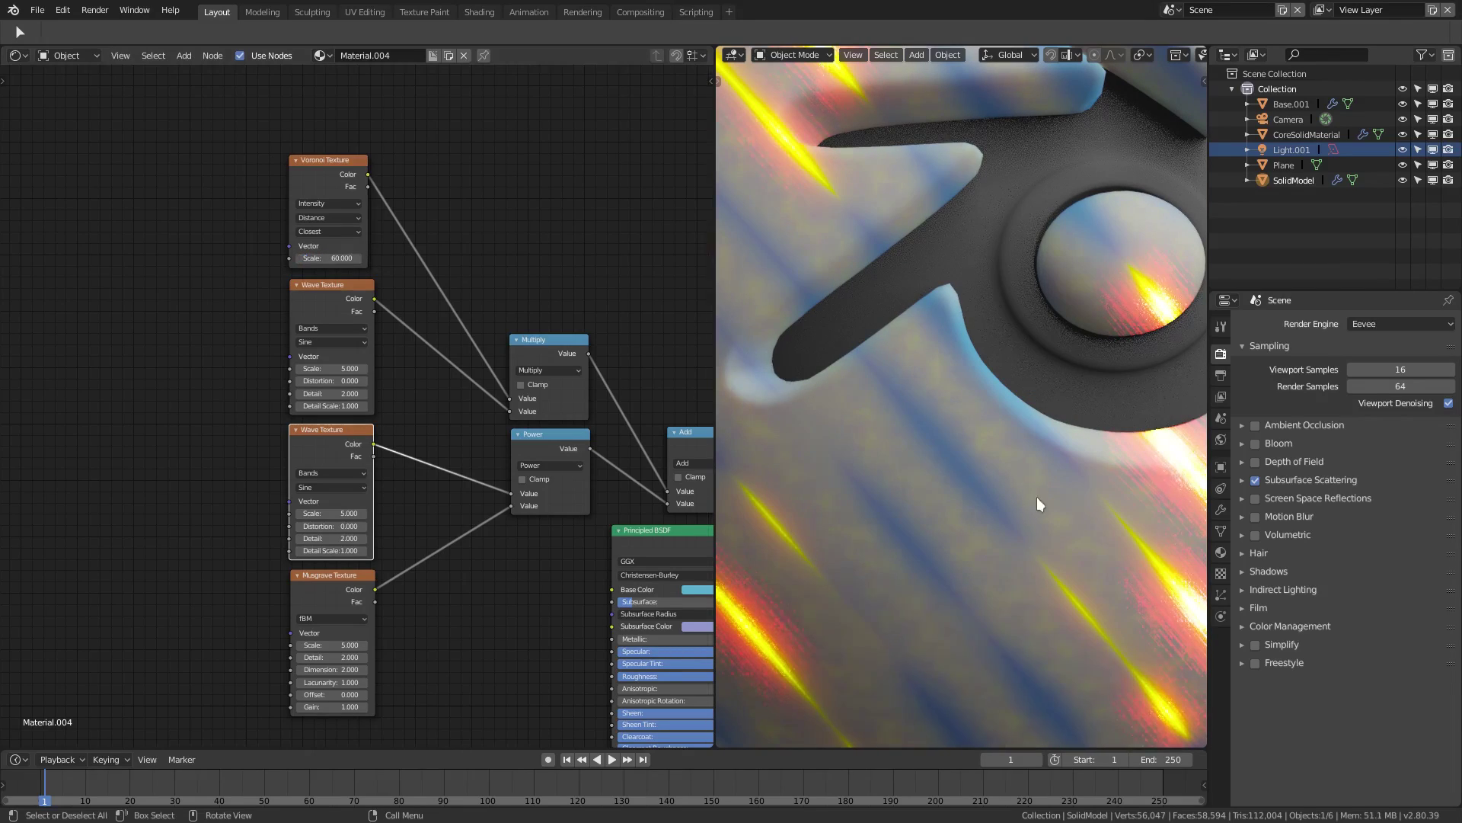
scroll(1004, 507, down, 10)
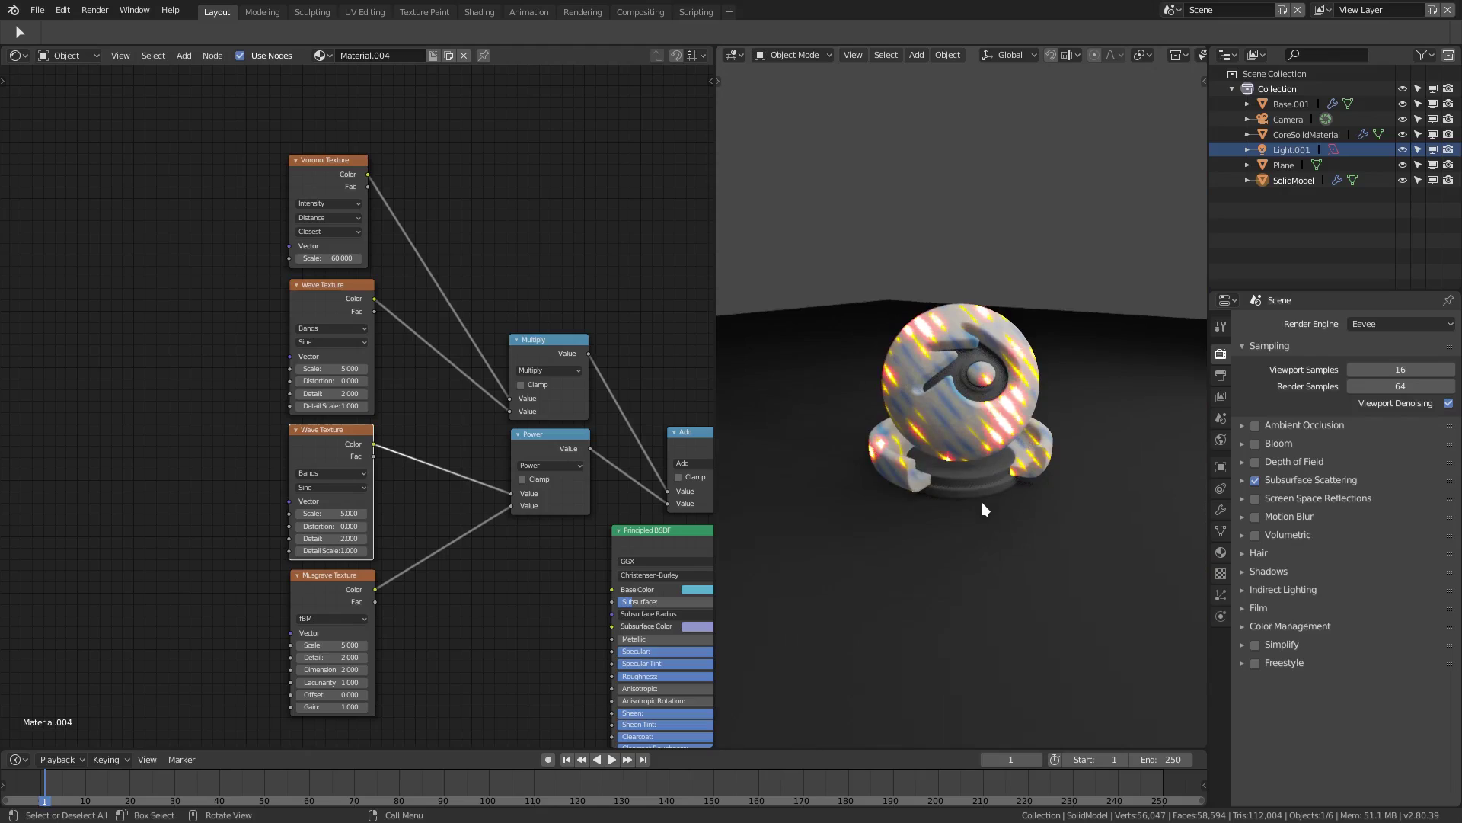
scroll(982, 502, up, 6)
scroll(974, 495, down, 2)
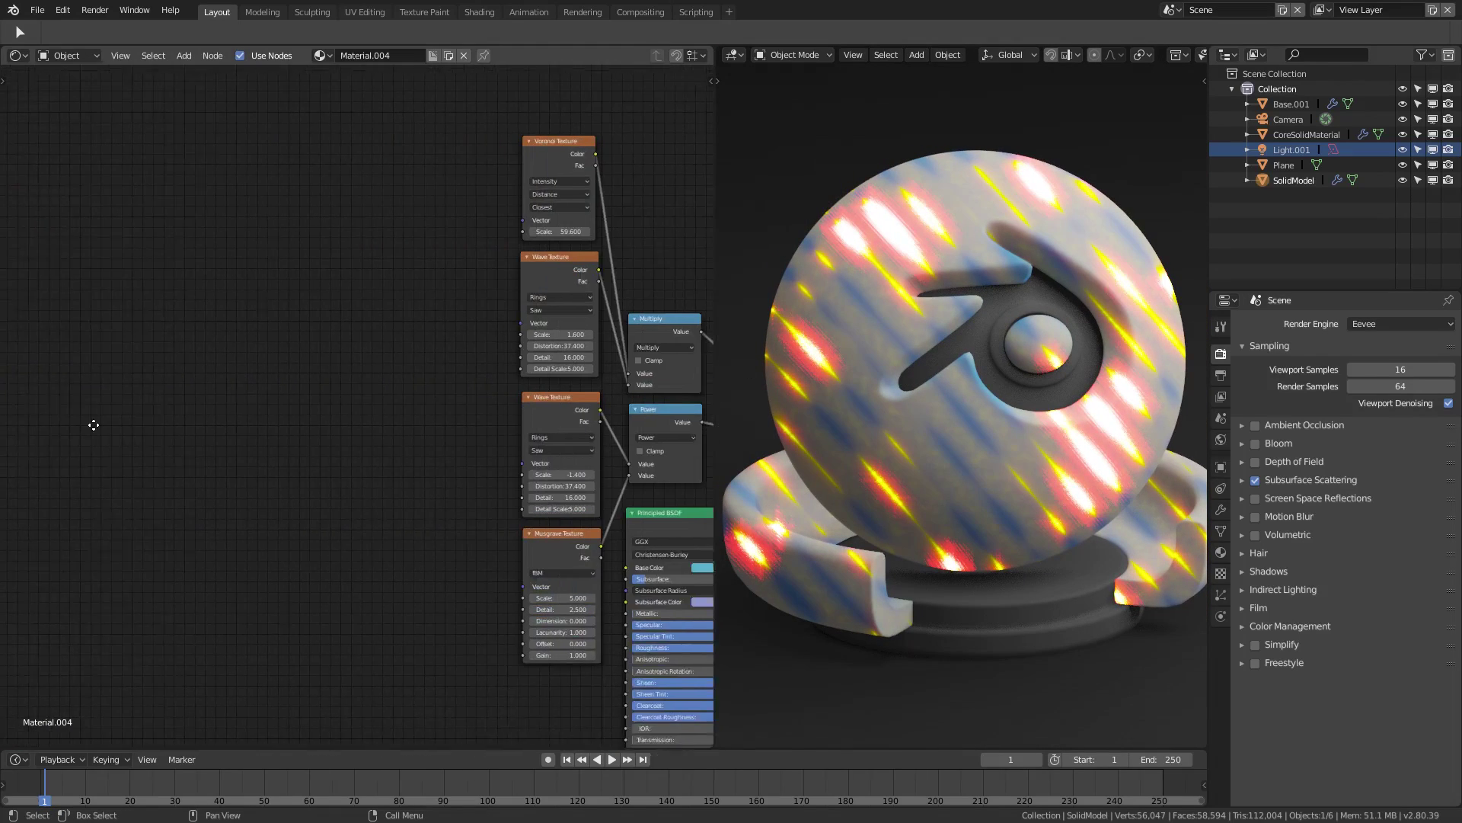
- Move the copy of the reference's upper Wave Texture node next to the upper Wave Texture of the new column
scroll(597, 310, up, 5)
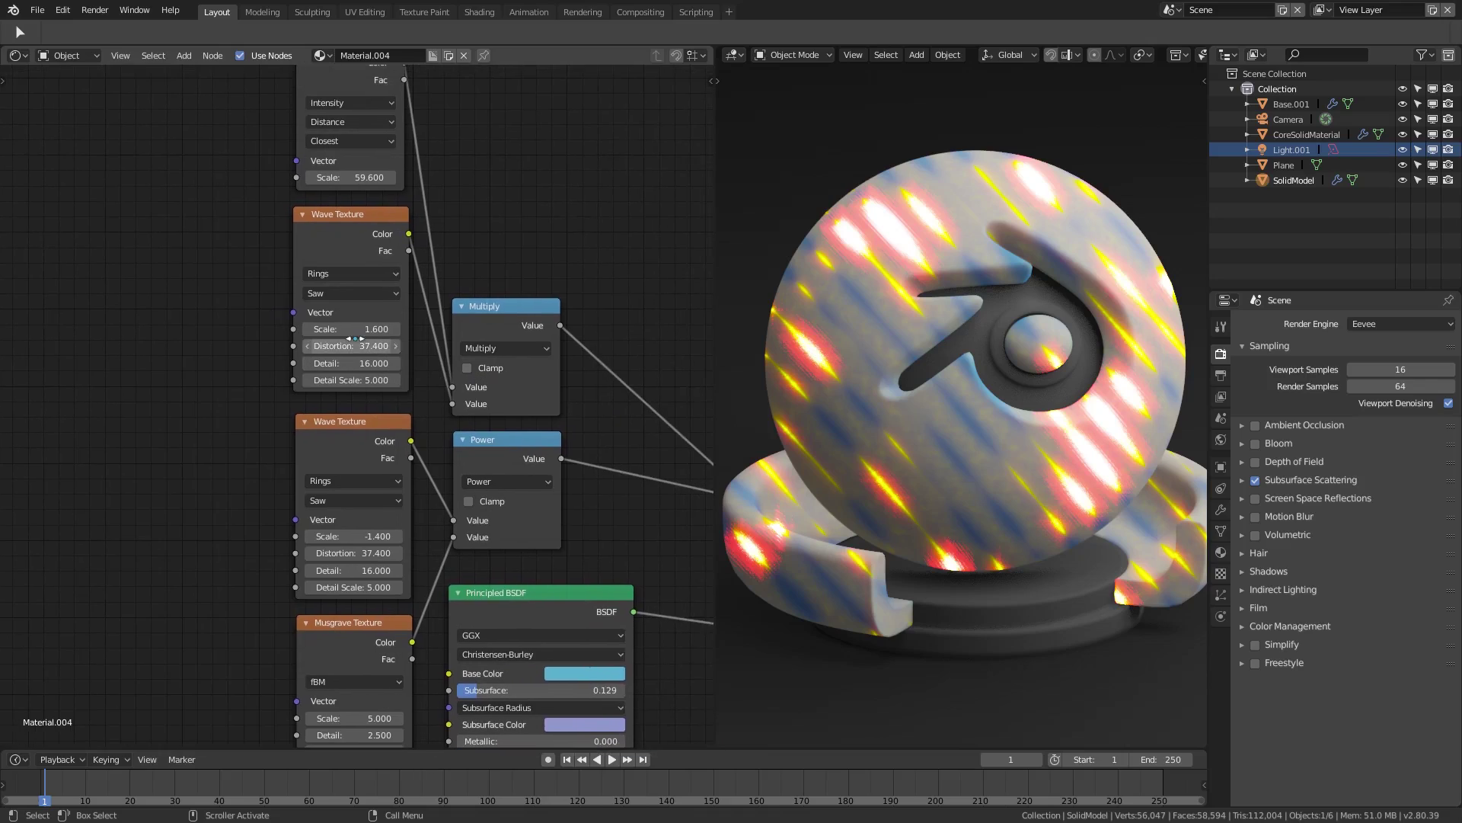
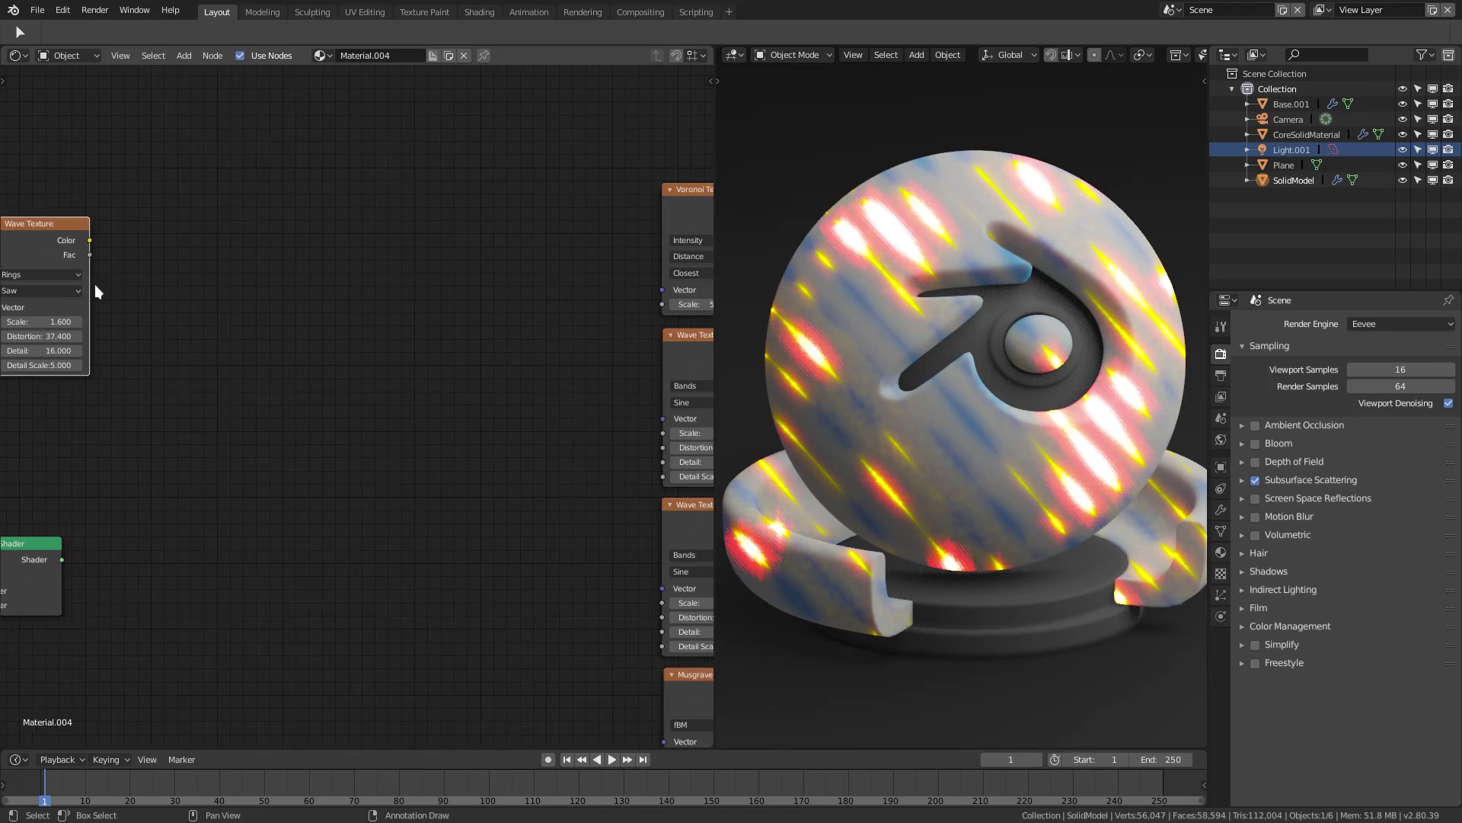
key(g)
click(641, 399)
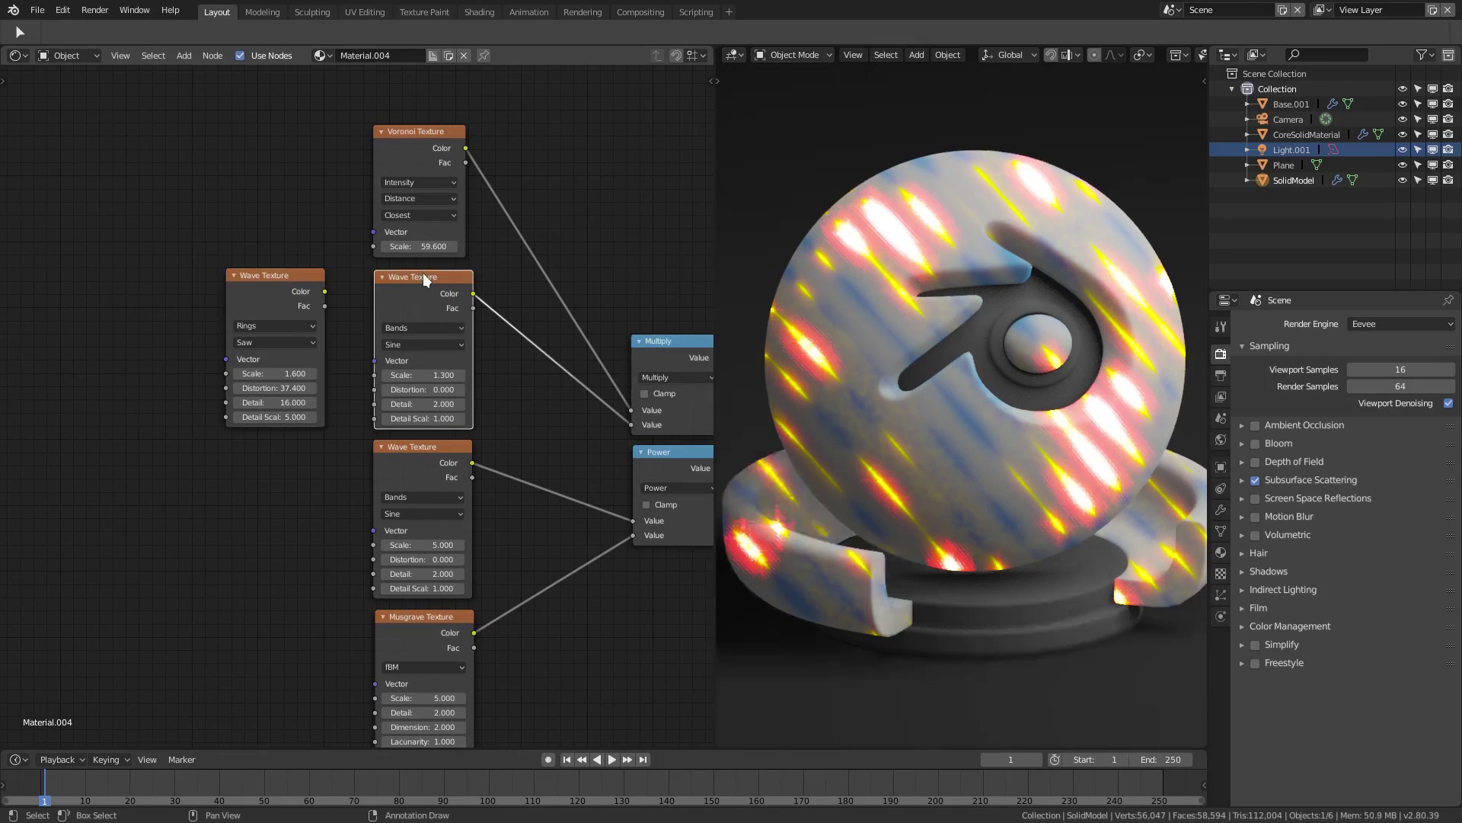
- Set the new upper Wave Texture's Scale to 1.6 and Distortion to 37.4, matching the copied reference node
click(423, 274)
scroll(399, 350, up, 1)
click(437, 363)
text(1.)
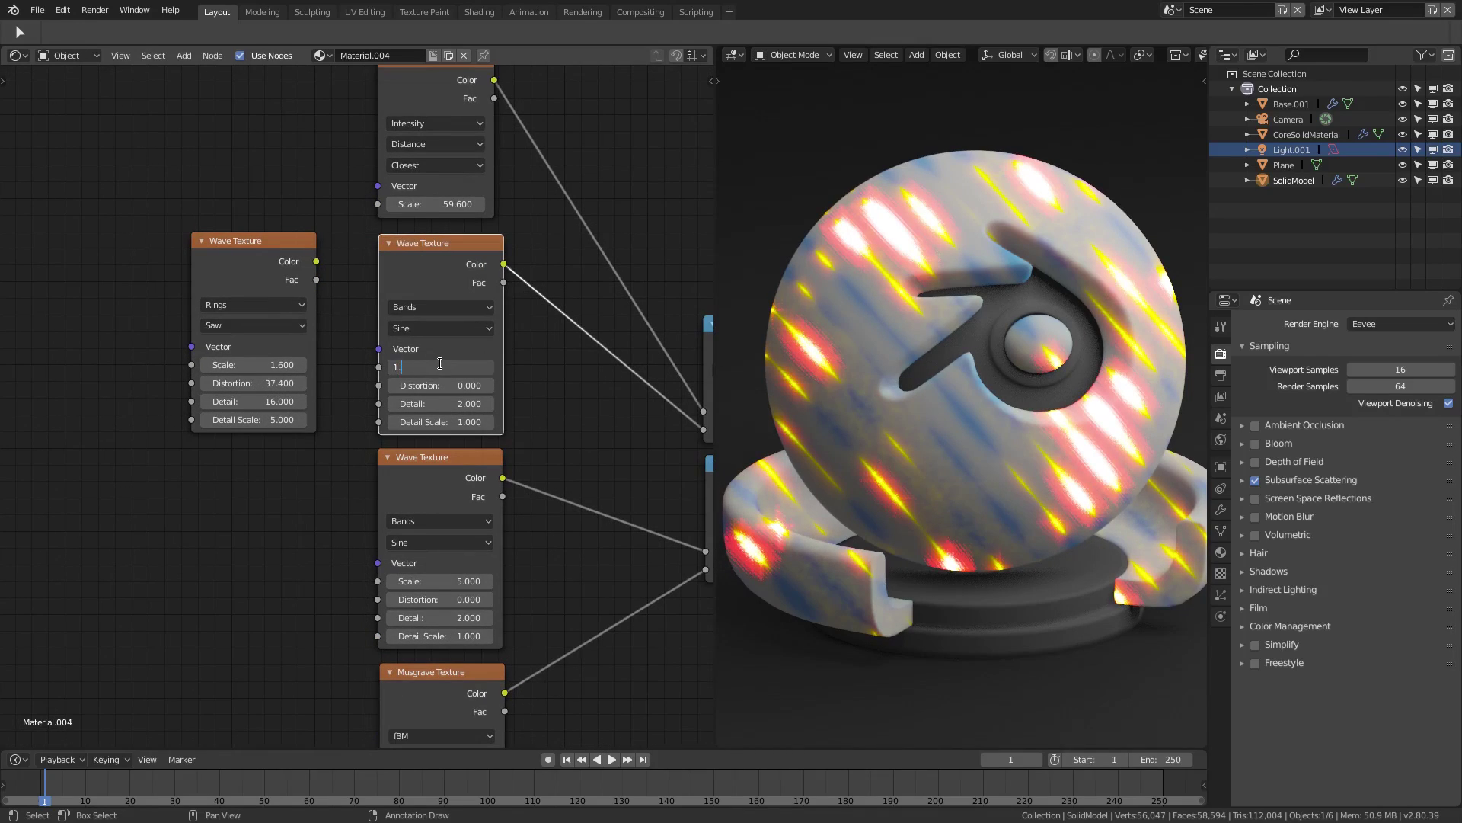
text(6)
key(Return)
click(445, 386)
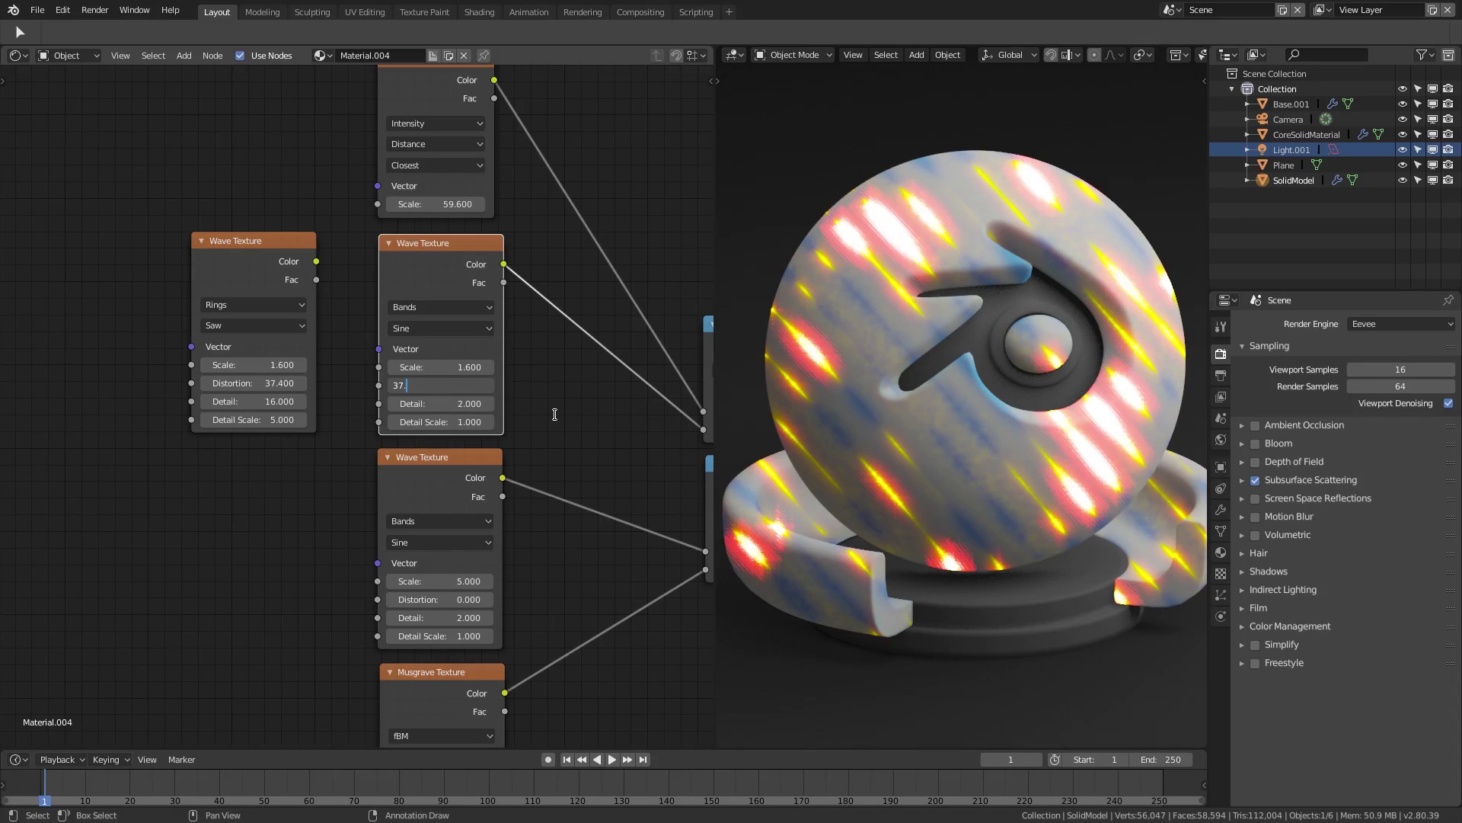
text(37.4)
key(Return)
- Set the new upper Wave Texture's Detail to 16 and Detail Scale to 5
click(449, 403)
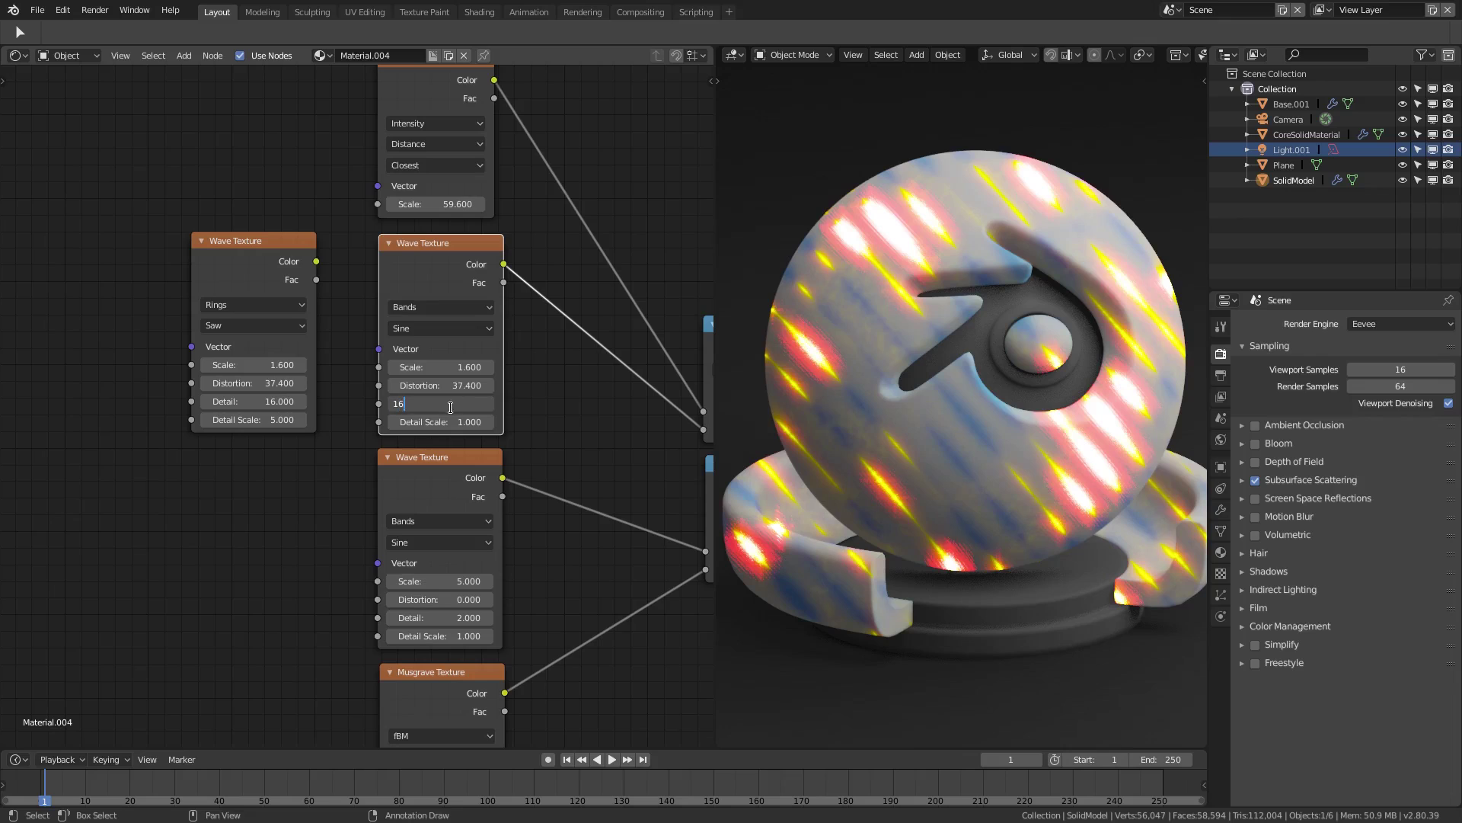
click(437, 423)
text(5)
key(Return)
- Test the upper Wave Texture's Scale at 8 and higher against a close-up of the surface, and restore it to 1.6
scroll(861, 307, up, 10)
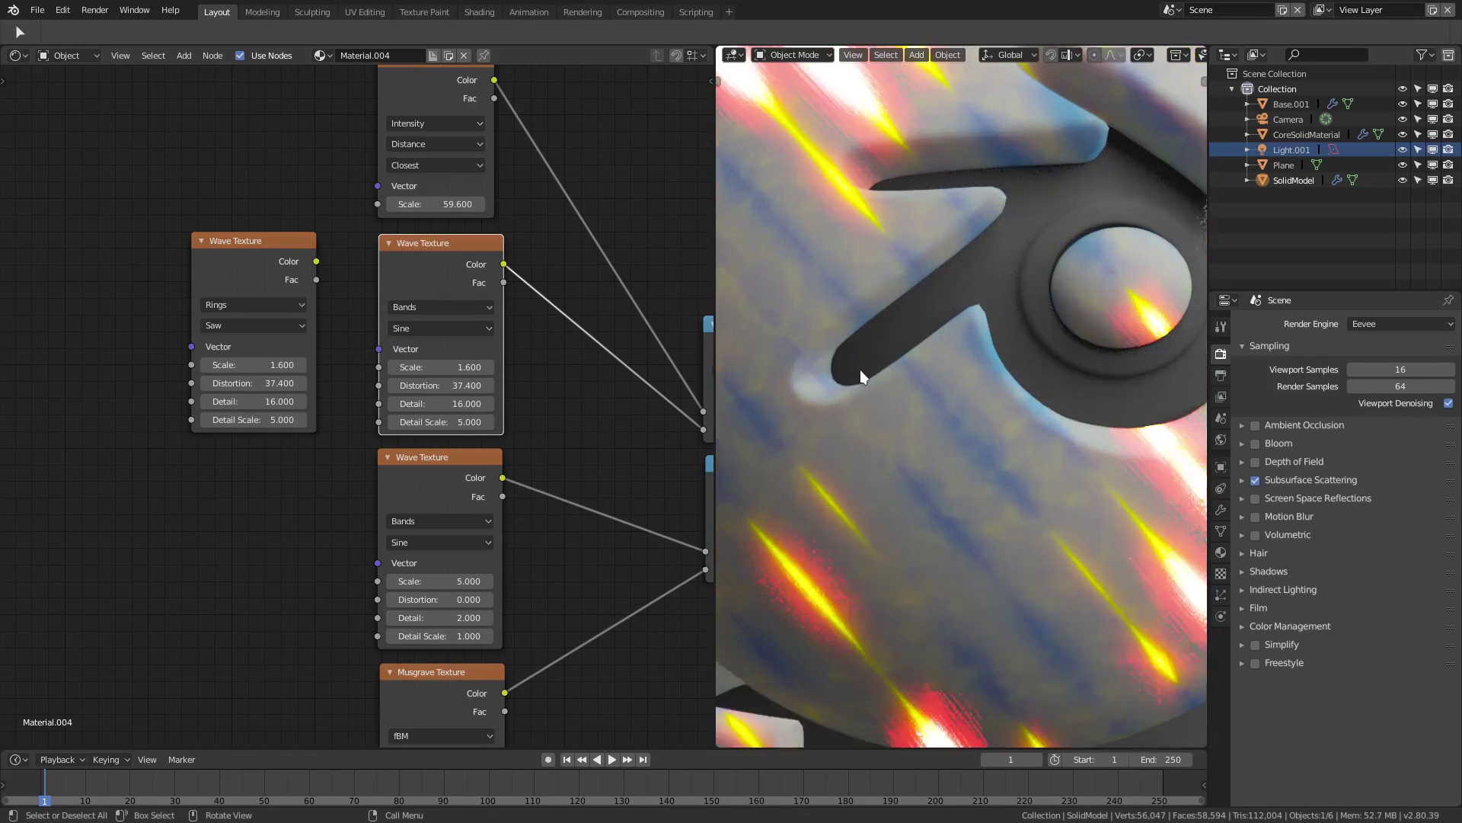
scroll(963, 358, up, 6)
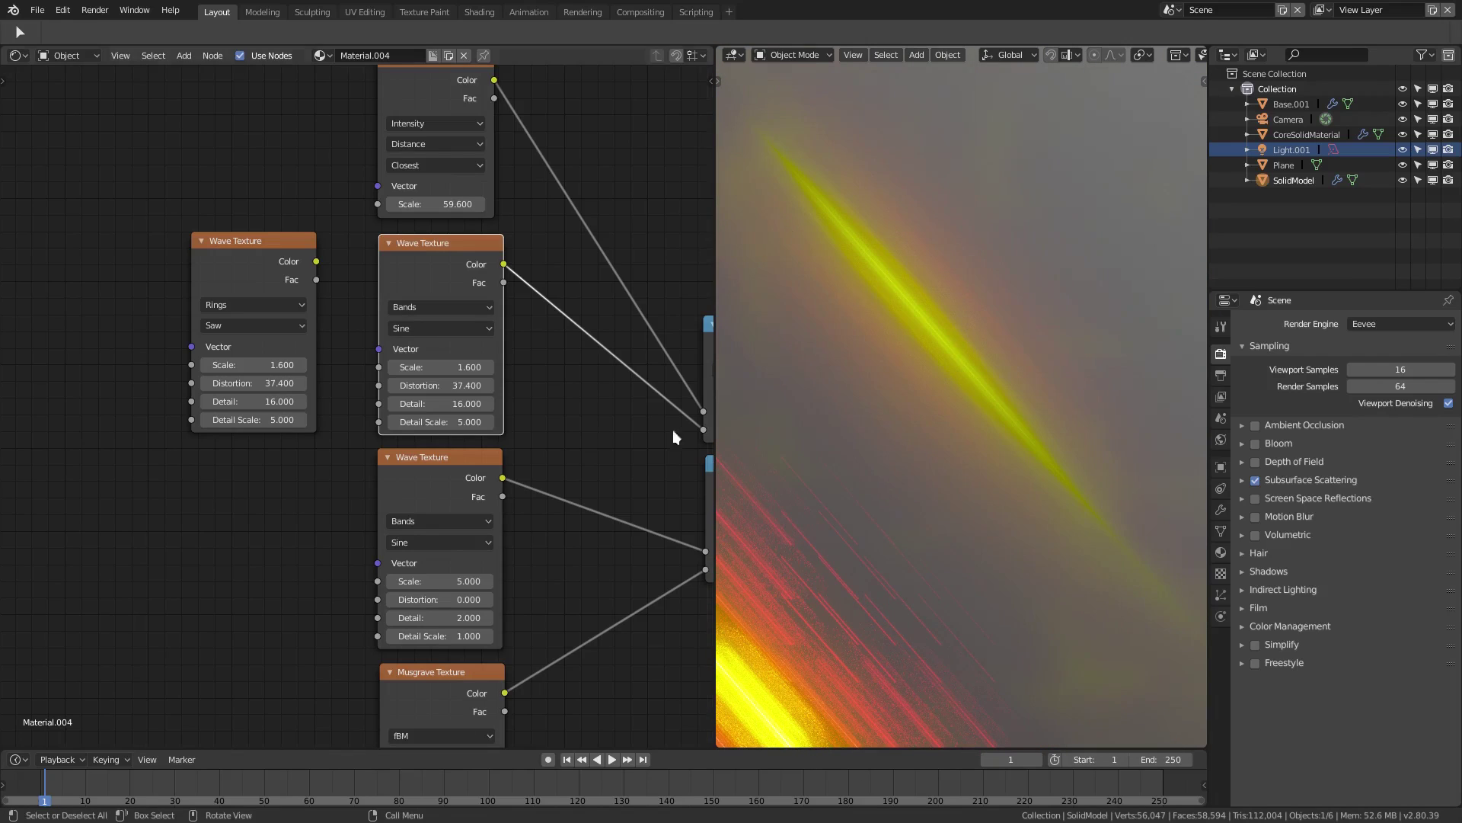
click(440, 367)
text(8)
key(Return)
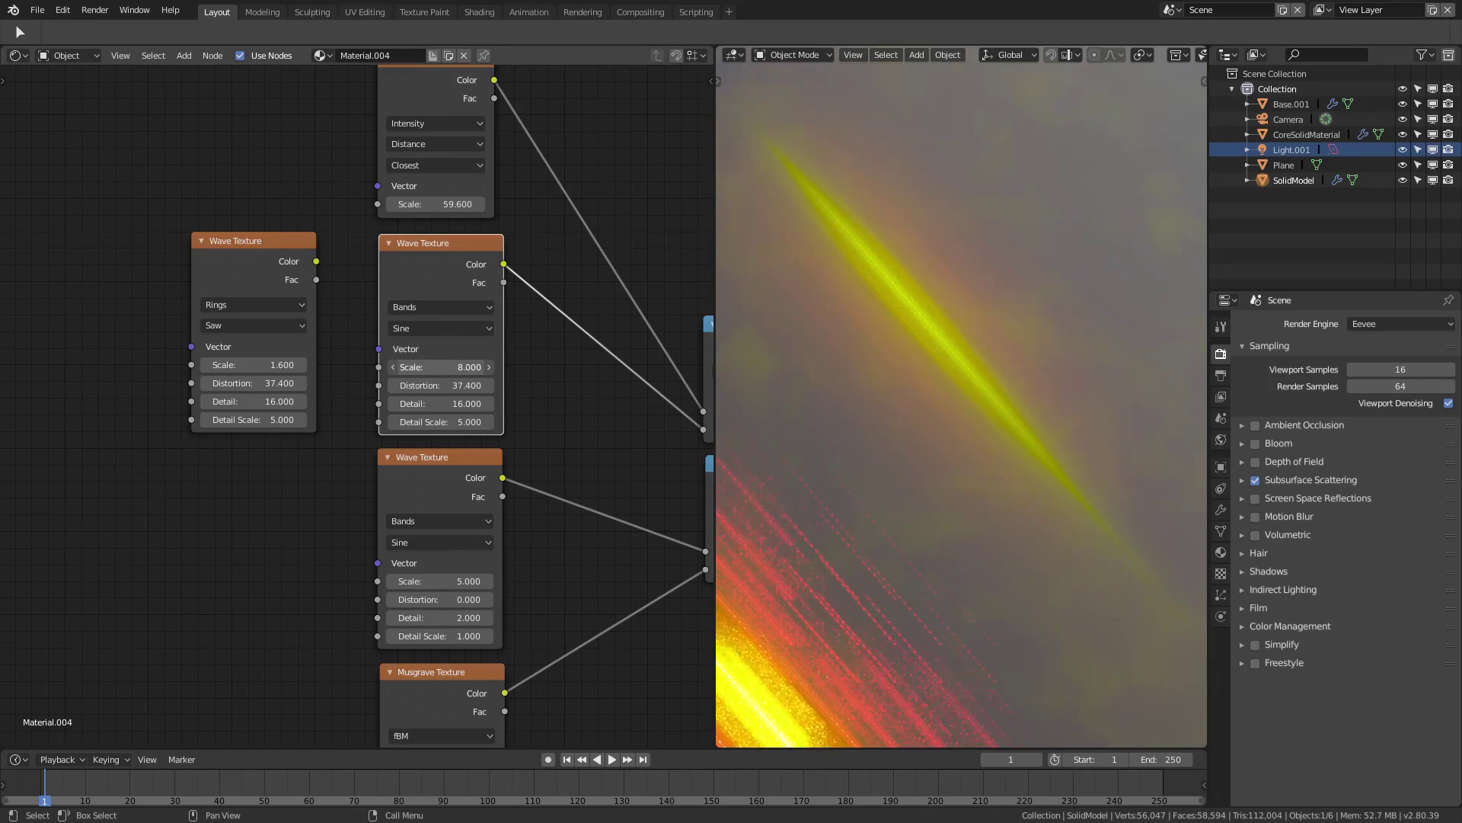
mouse_move(441, 367)
mouse_down()
mouse_move(413, 367)
mouse_move(472, 368)
mouse_up()
scroll(979, 464, down, 2)
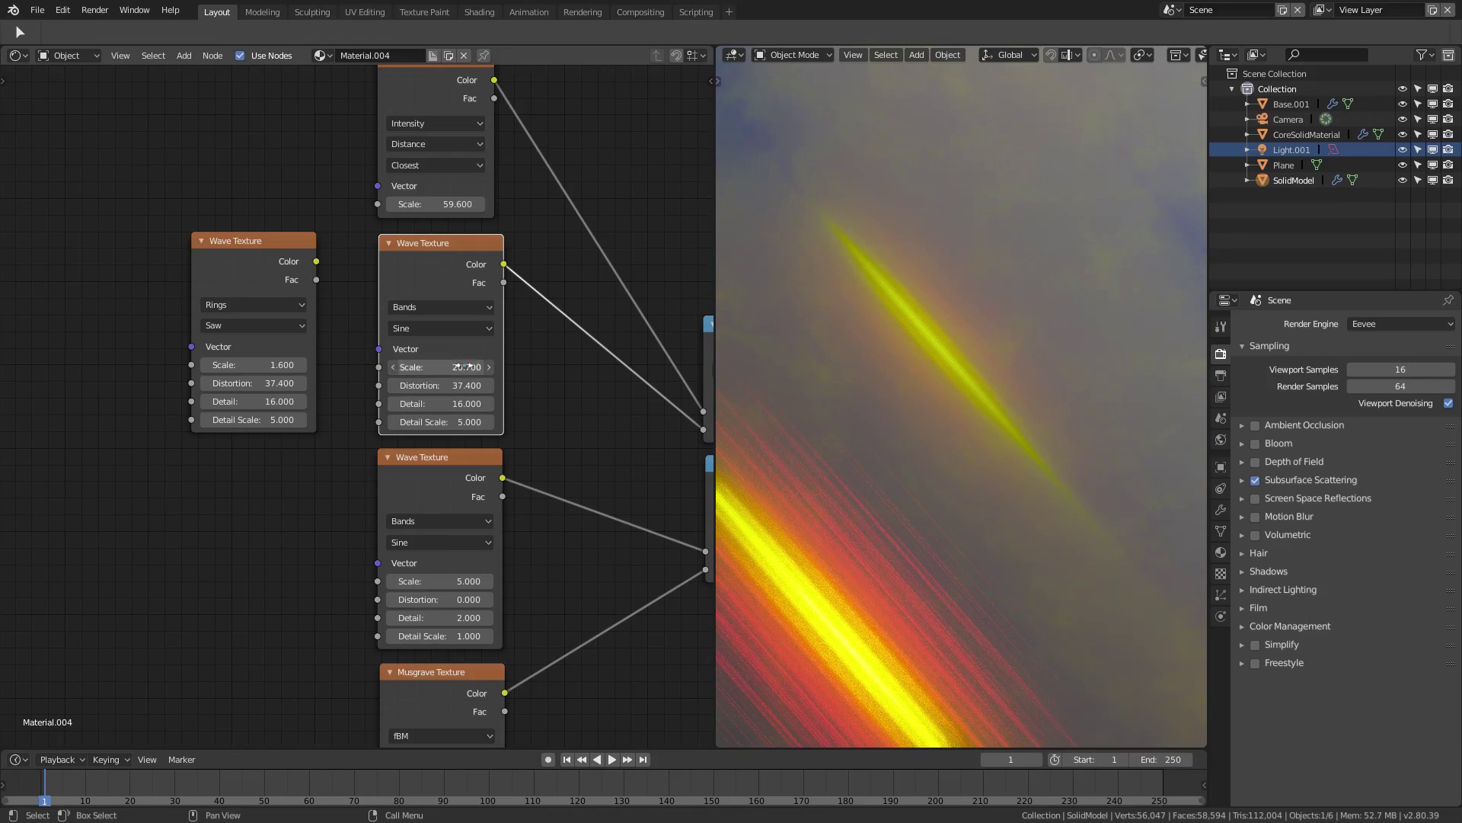
click(463, 367)
text(1.6)
key(Return)
- Delete the copied reference Wave Texture node and inspect the material on the model up close and as a whole
scroll(545, 419, down, 2)
click(262, 288)
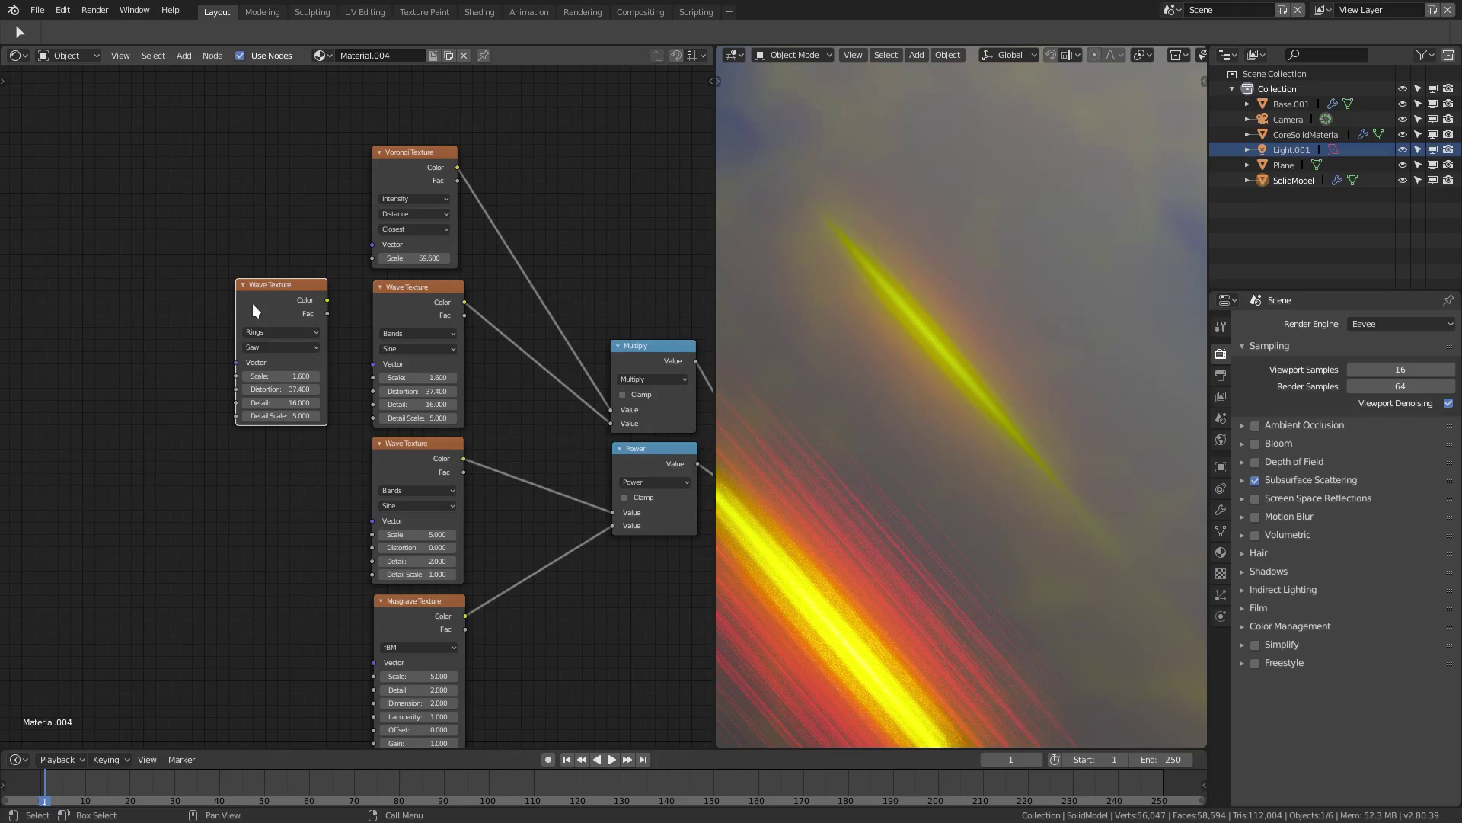
key(Delete)
scroll(879, 361, down, 3)
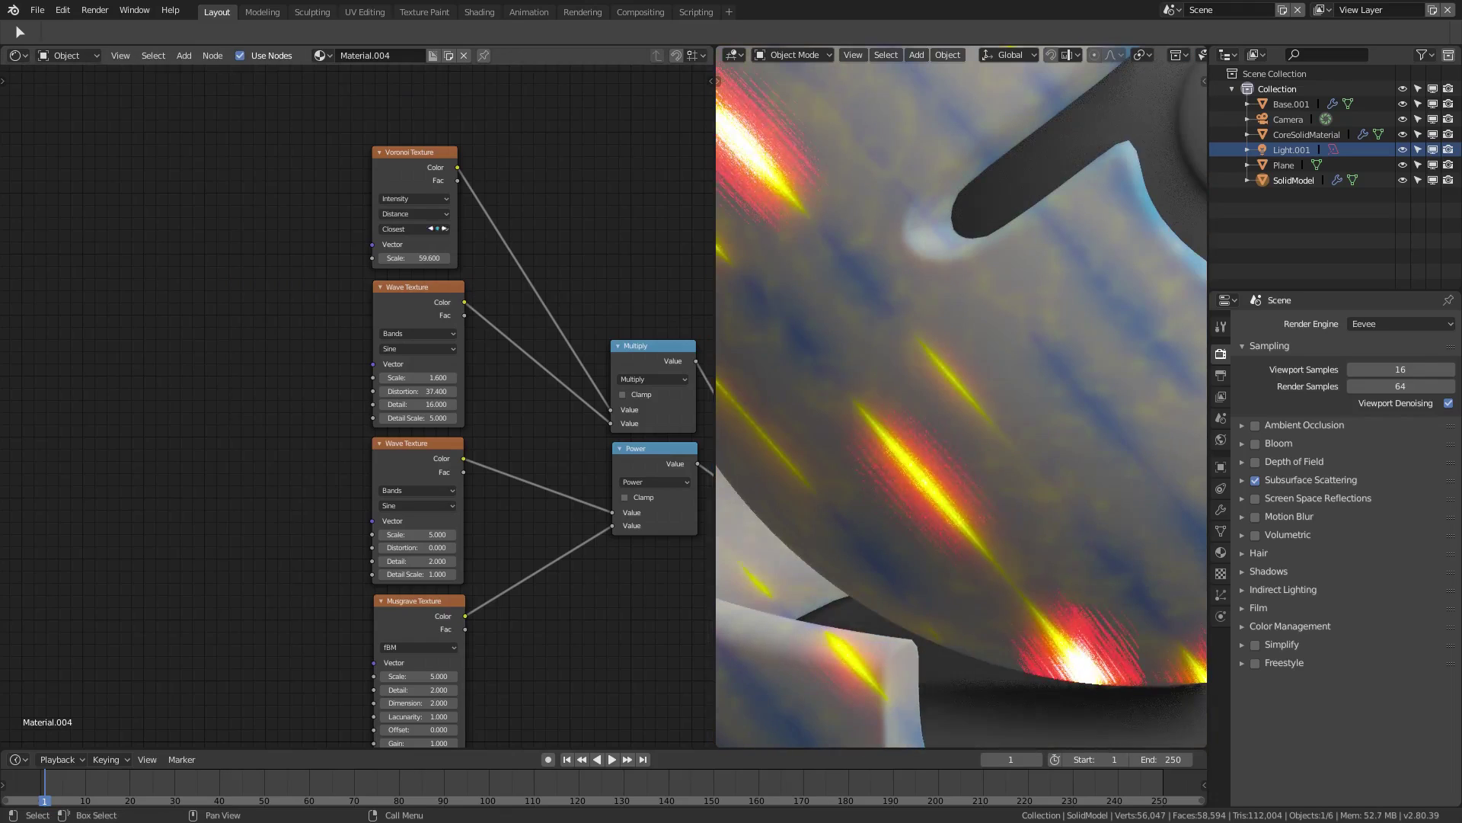
click(423, 286)
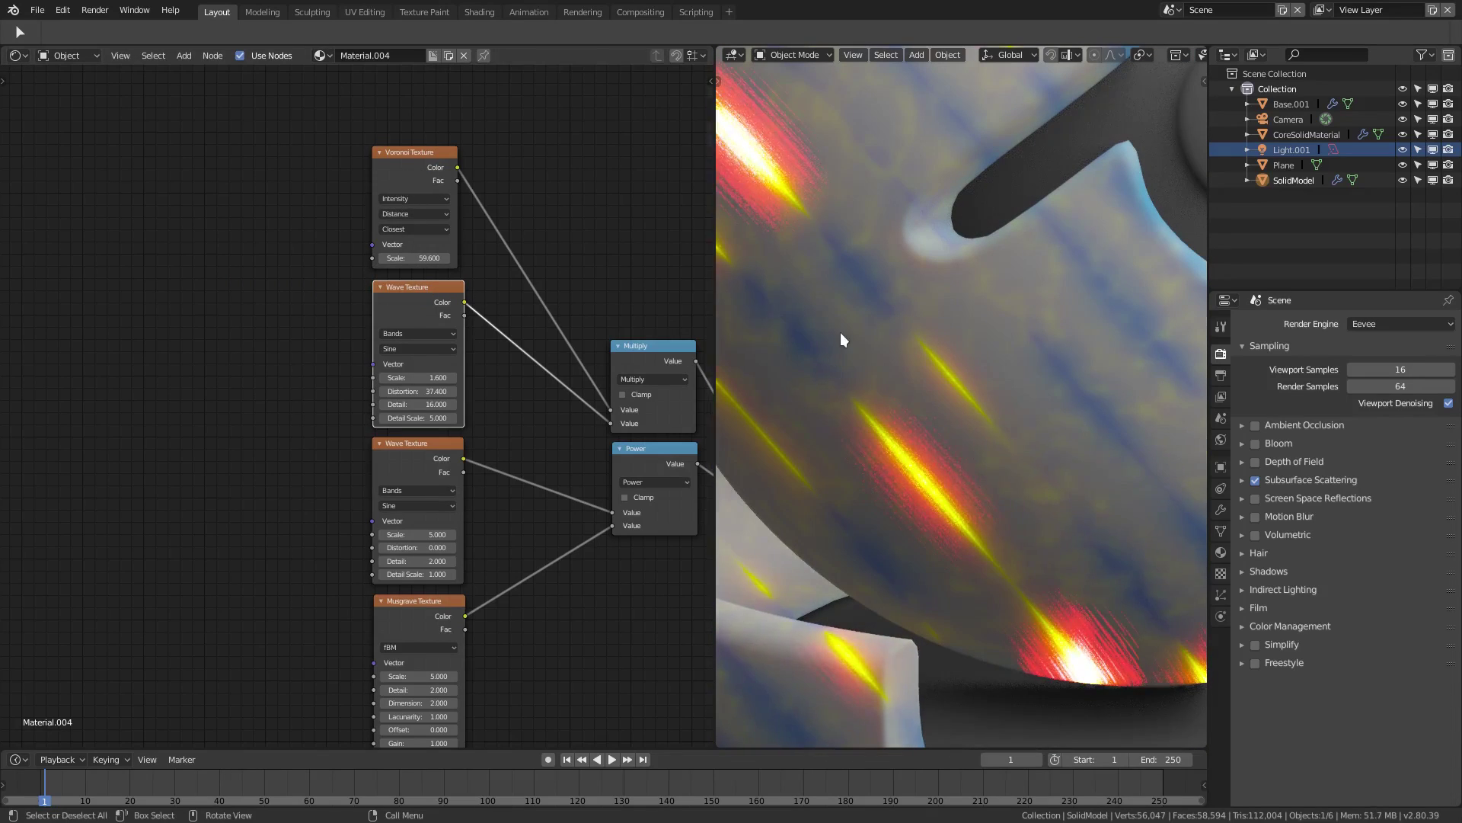
scroll(839, 332, down, 3)
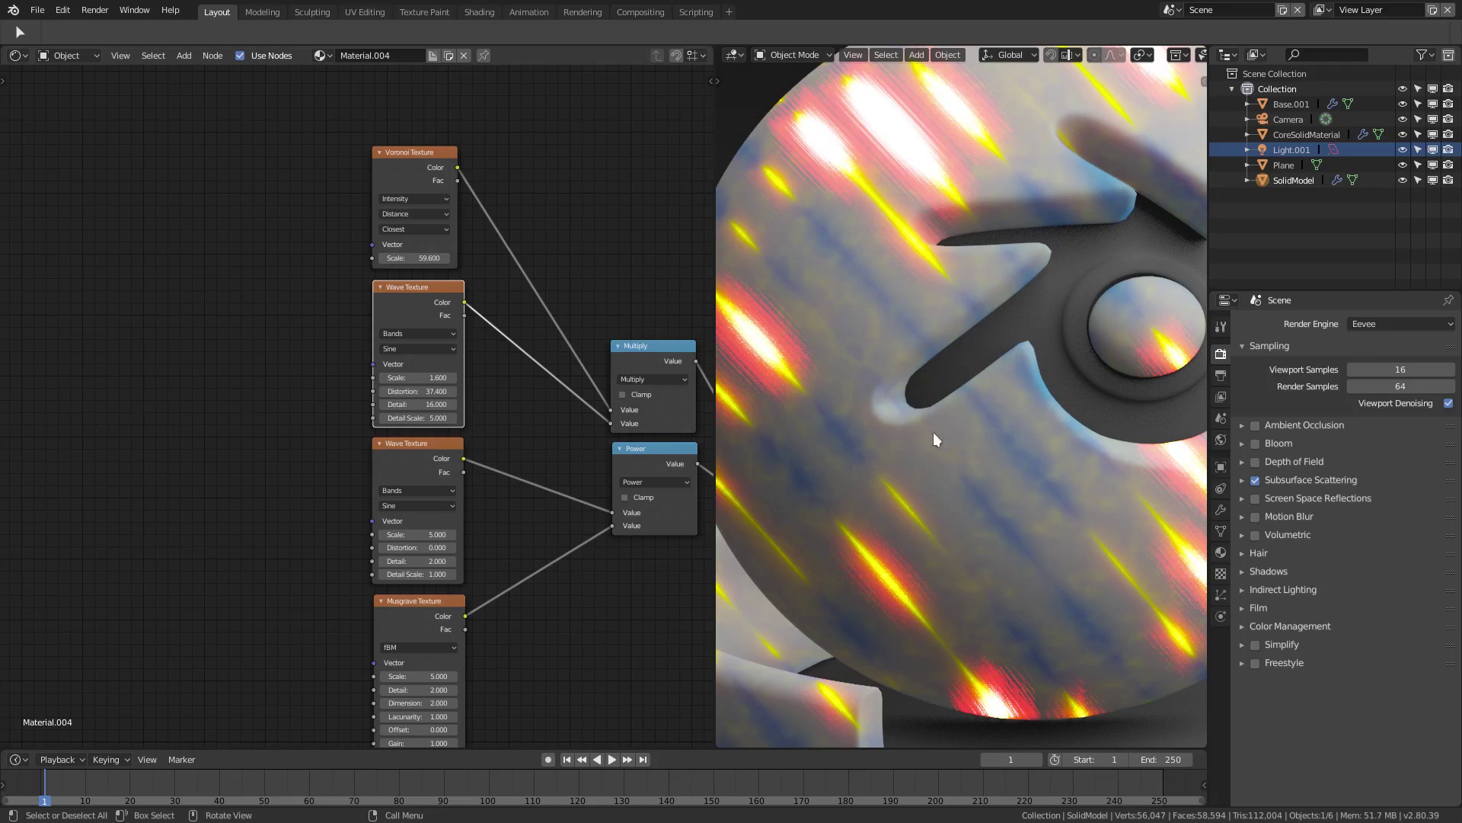
scroll(870, 345, down, 2)
scroll(942, 353, up, 6)
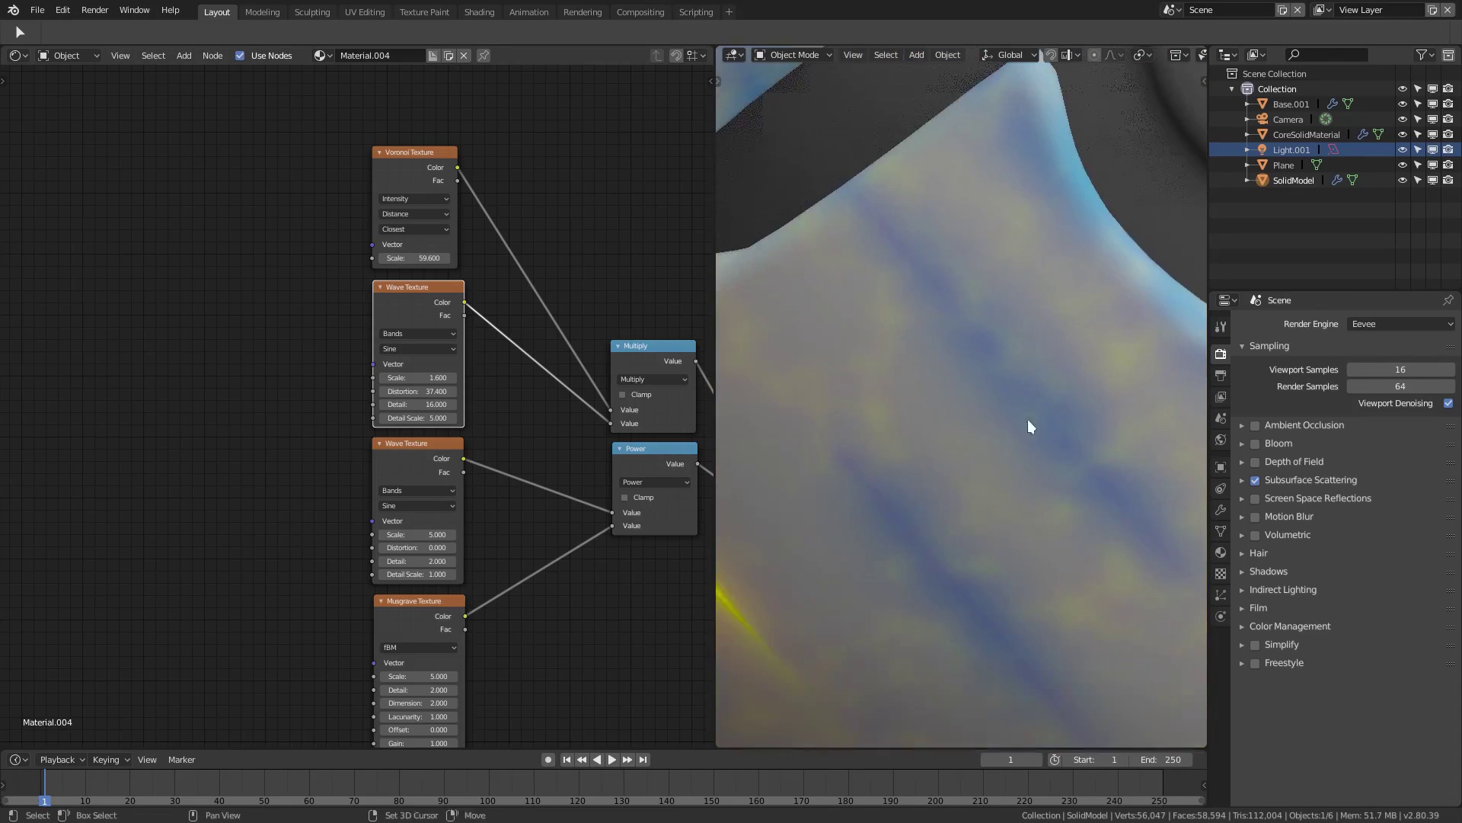
scroll(926, 468, down, 5)
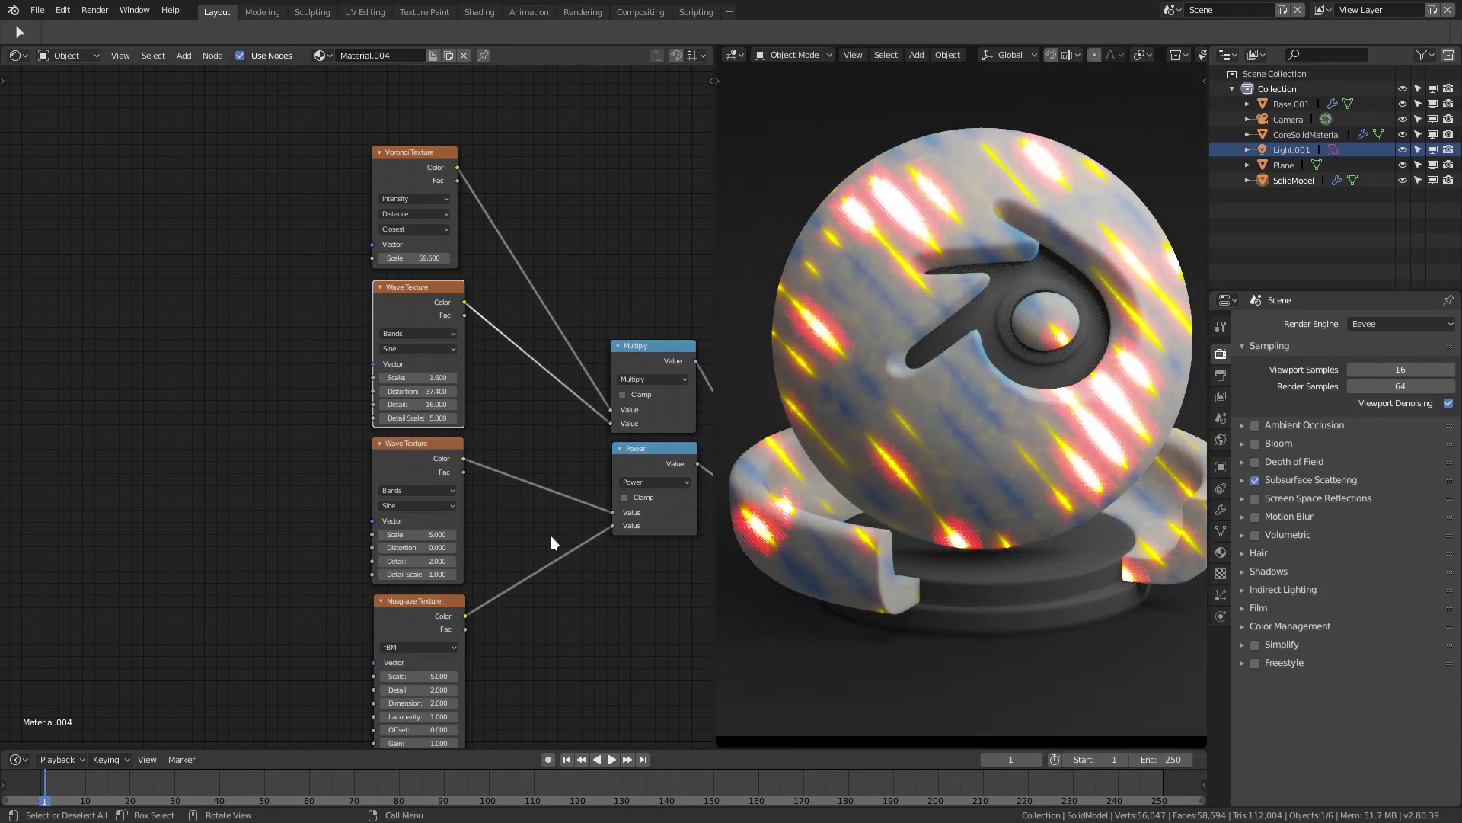
- Duplicate the reference's lower Wave Texture node and place the copy beside the lower Wave Texture of the new column
middle_drag(525, 520, 478, 377)
click(381, 308)
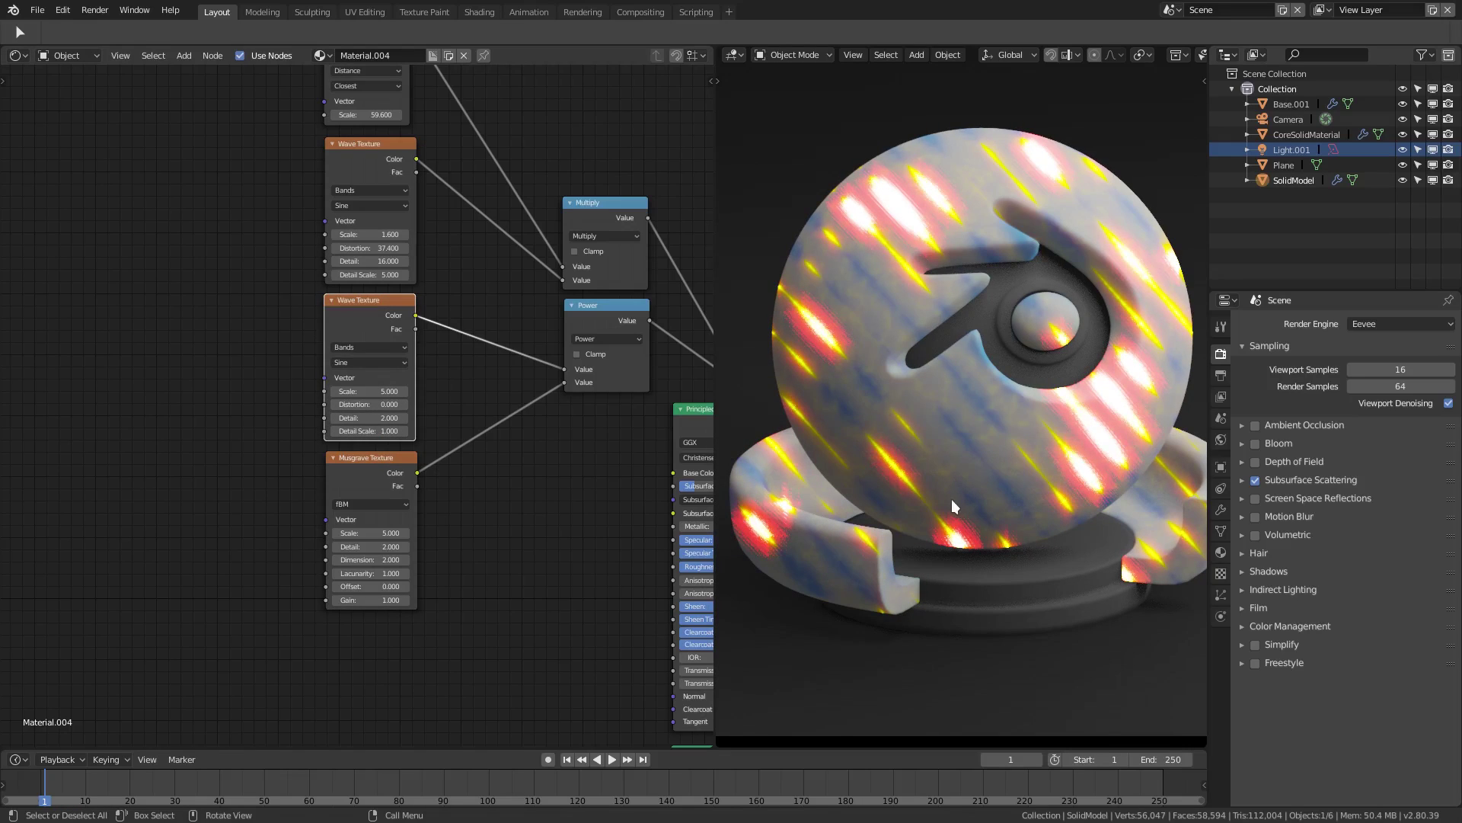
scroll(952, 500, down, 2)
scroll(380, 492, down, 2)
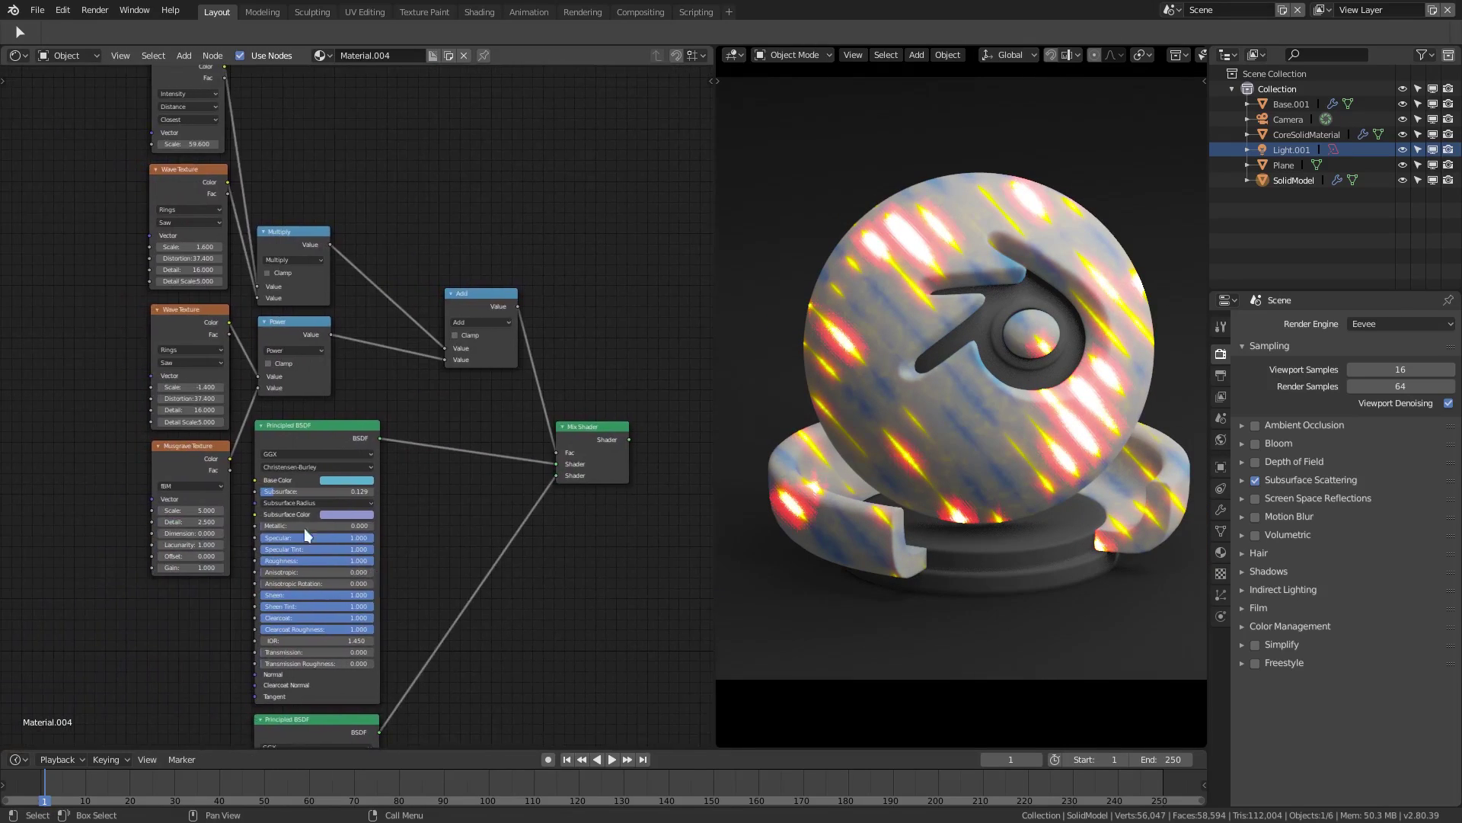
scroll(377, 414, up, 3)
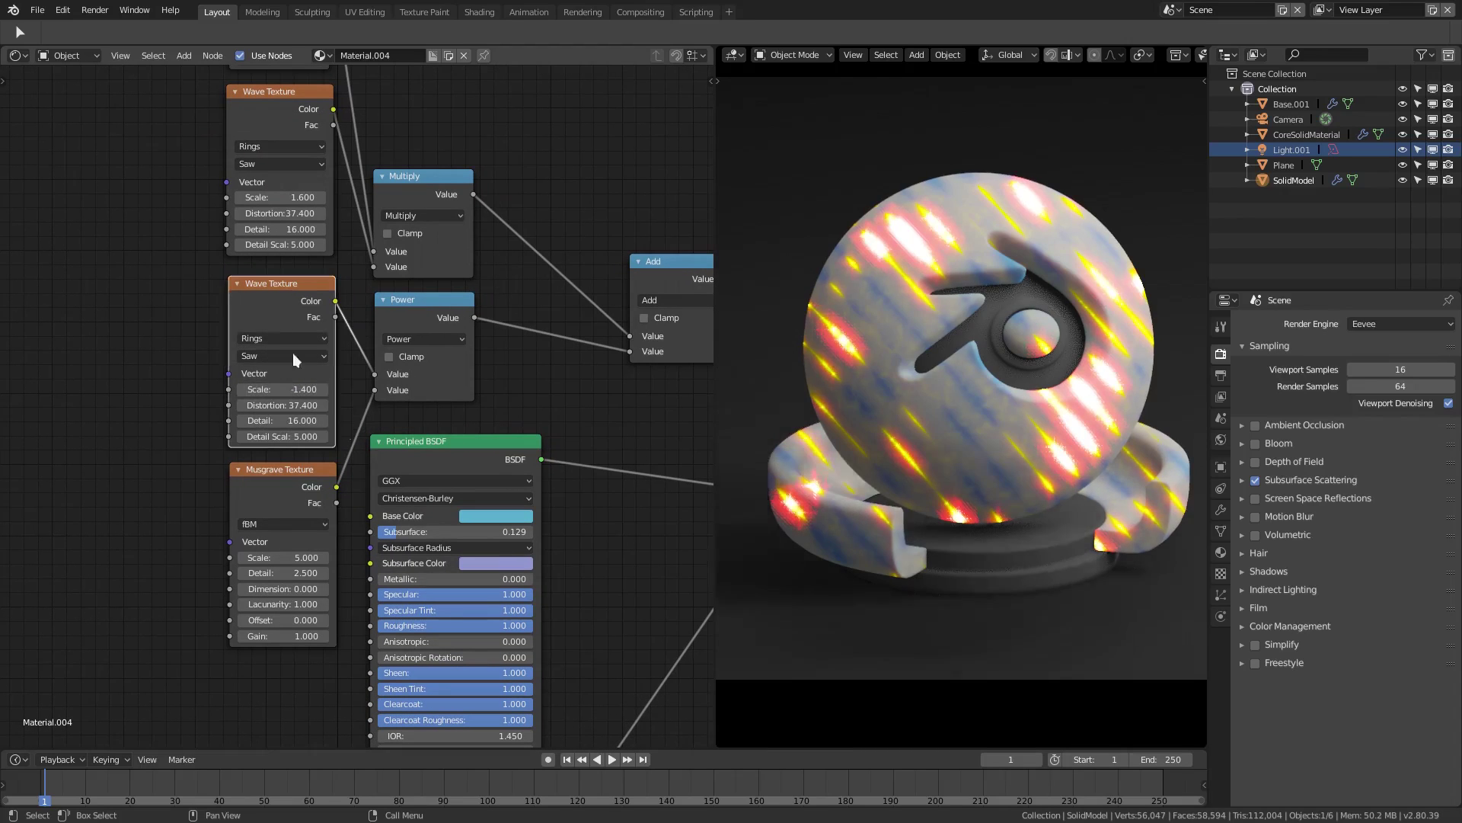
scroll(251, 411, down, 3)
key(shift+d)
click(664, 431)
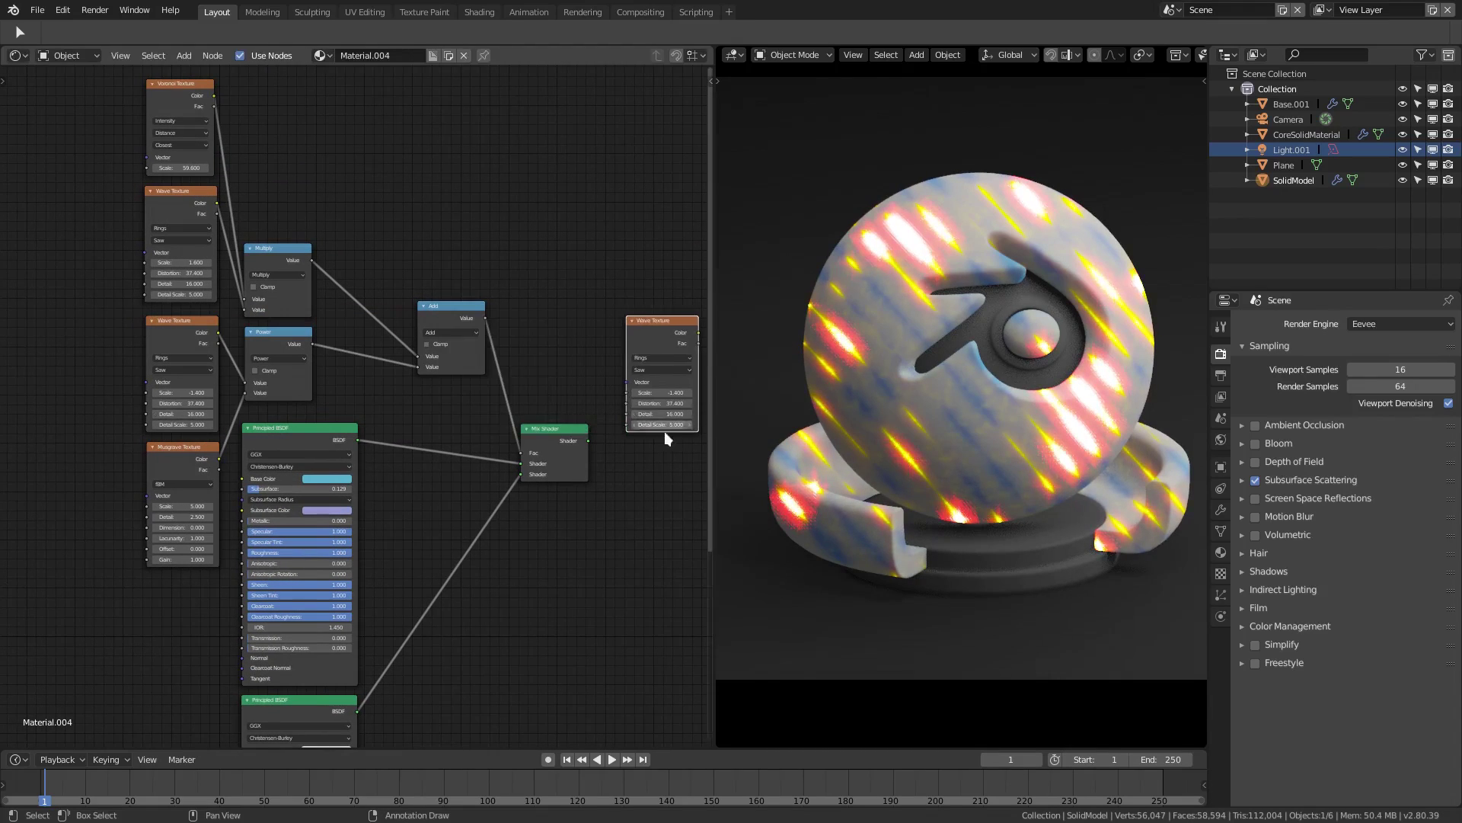
middle_drag(664, 431, 153, 449)
key(g)
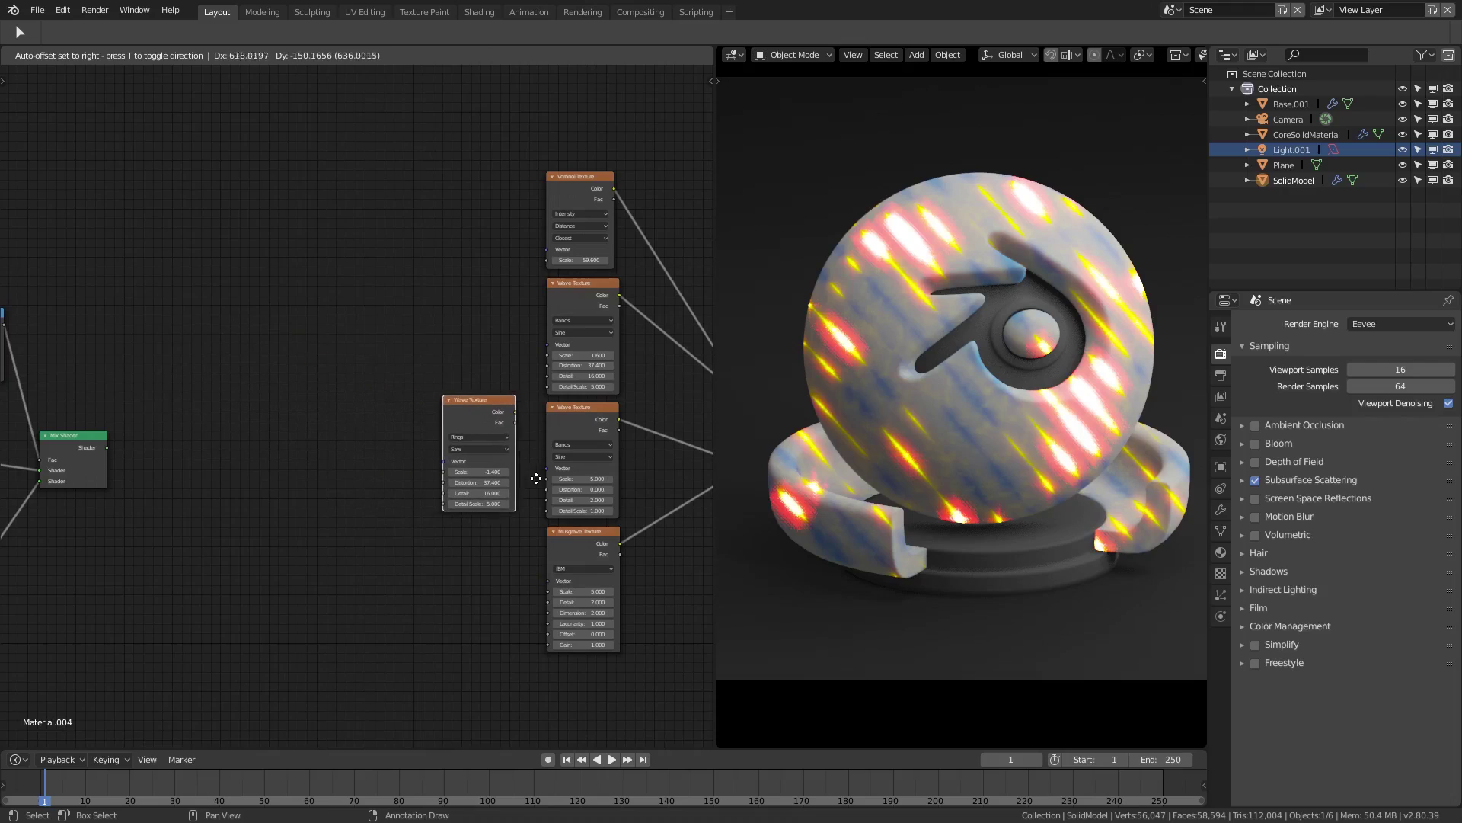
click(542, 476)
- Set the new lower Wave Texture's Scale to -1.4 and Distortion to 37.4
scroll(542, 476, up, 3)
middle_drag(587, 520, 292, 393)
click(373, 390)
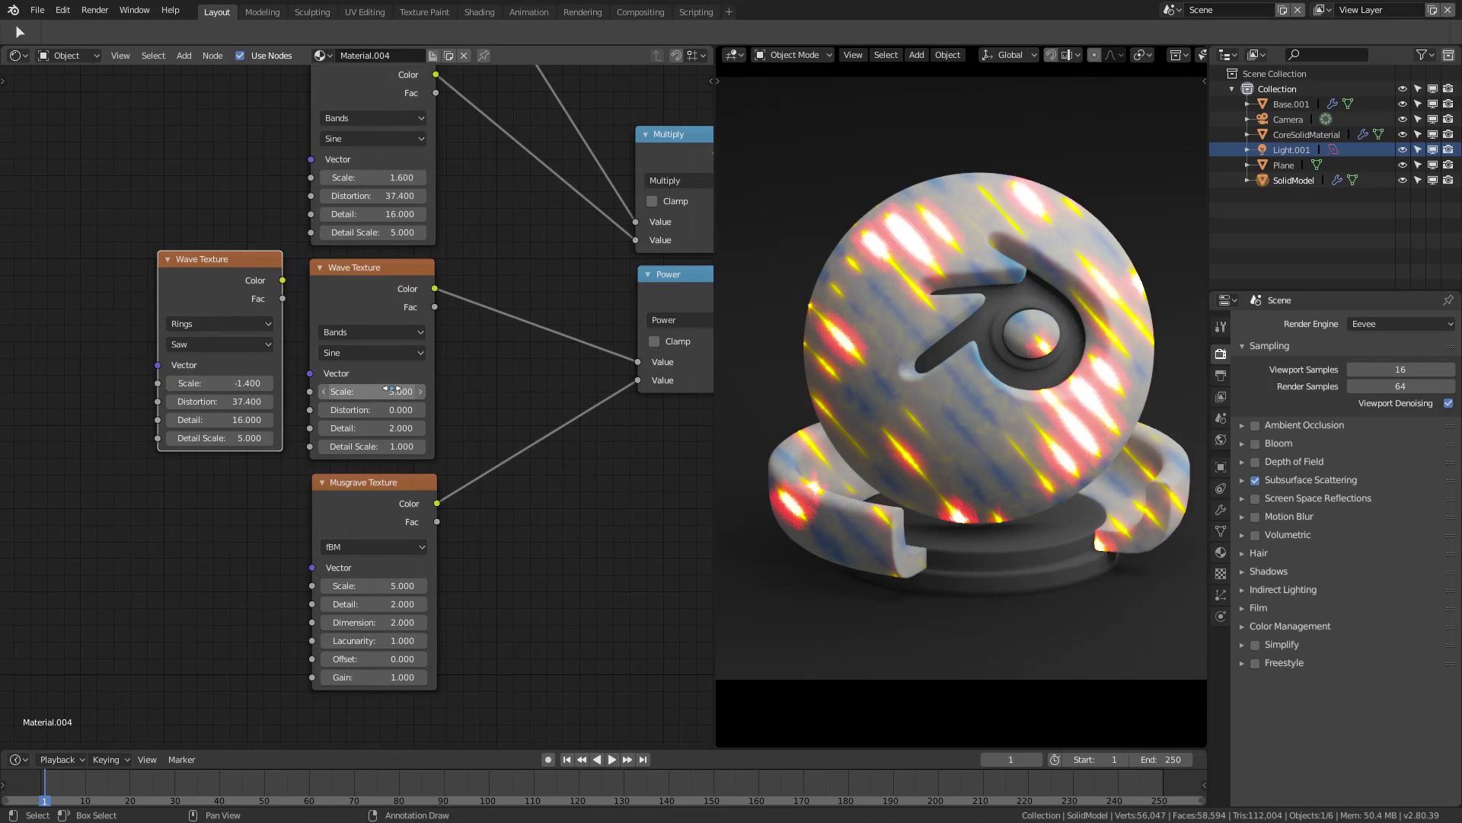
text(5.0)
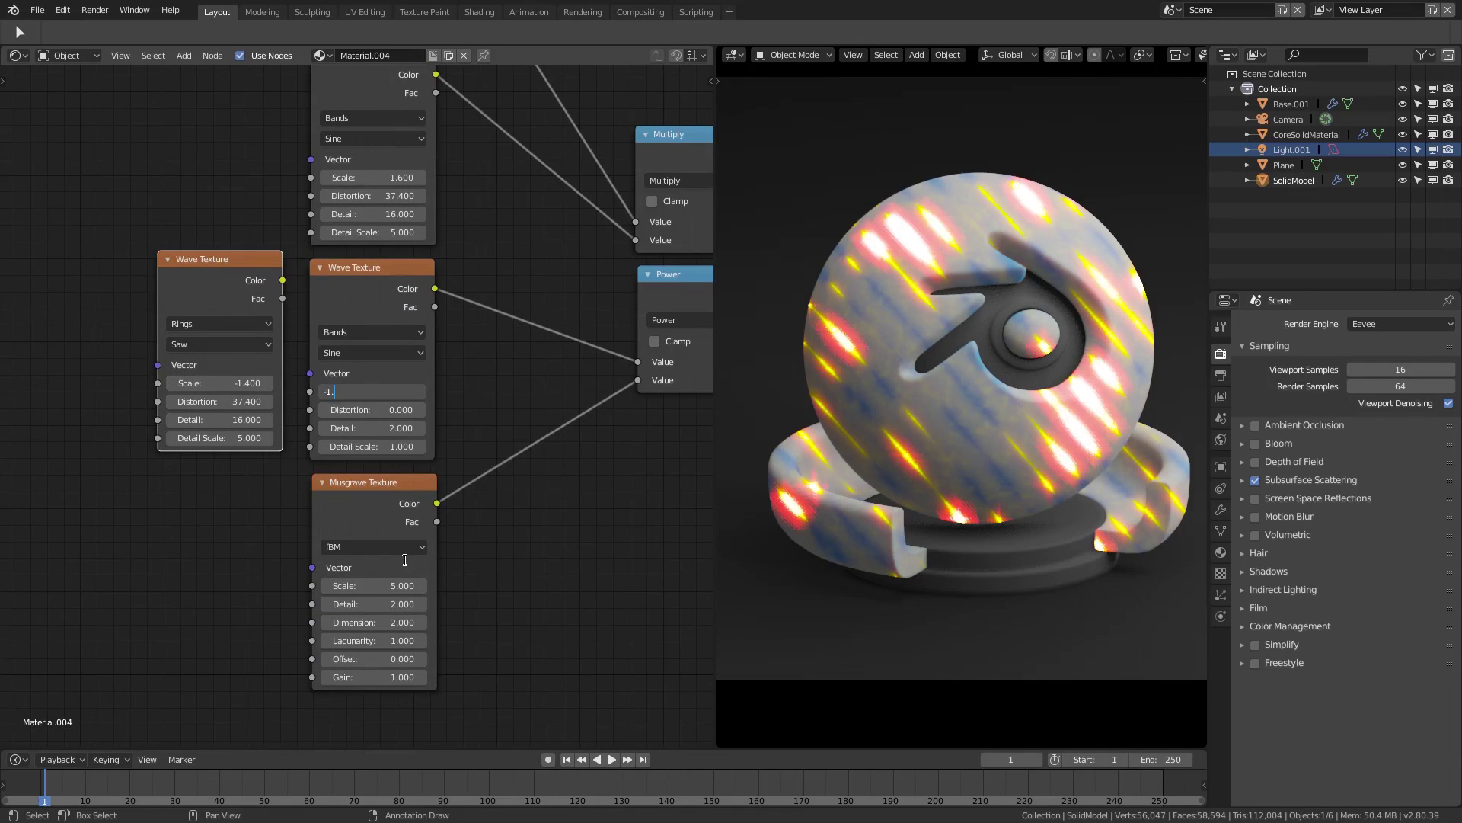
key(Return)
click(394, 409)
text(0.0)
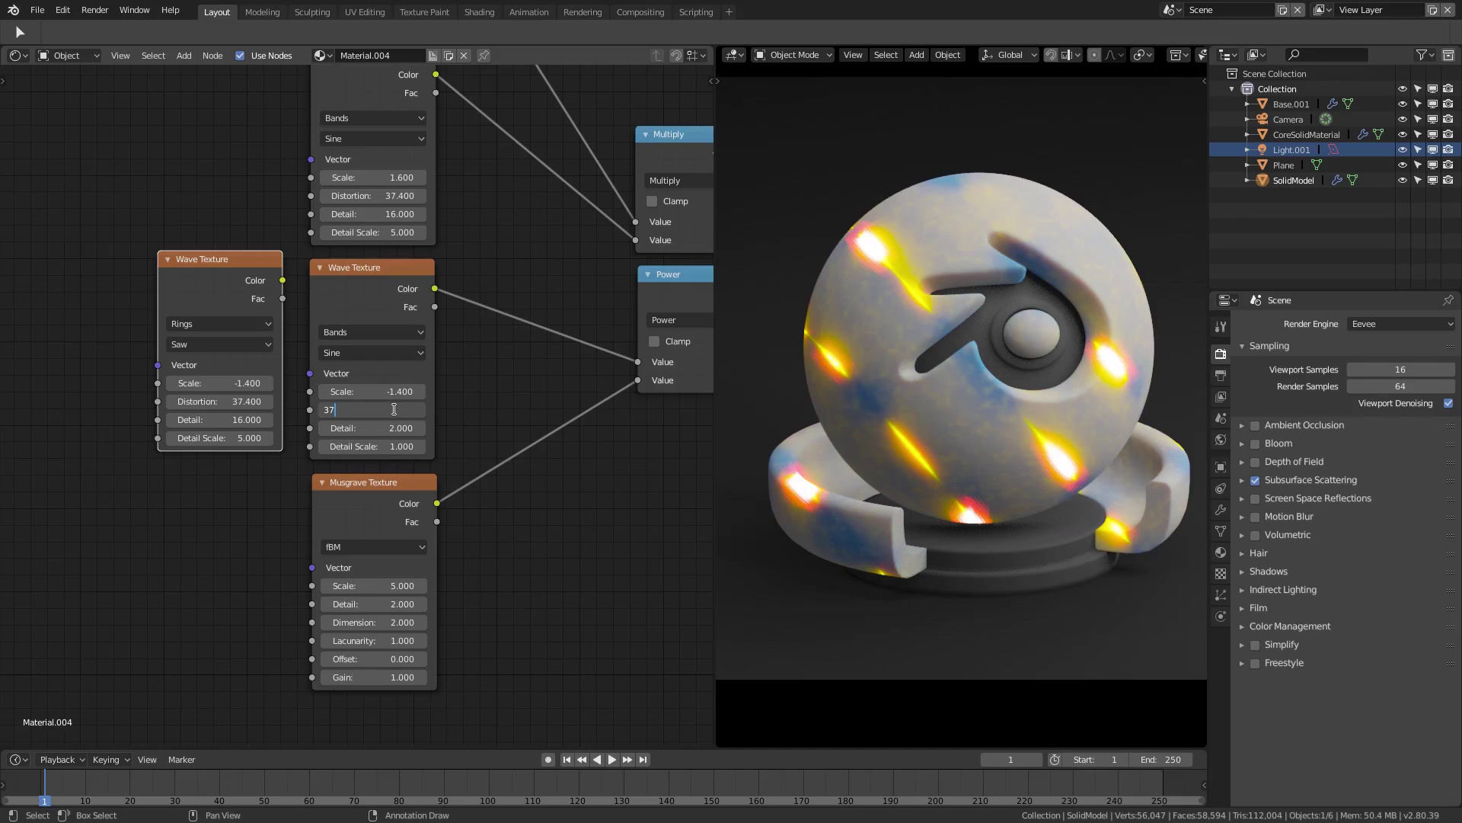
text(4)
key(Return)
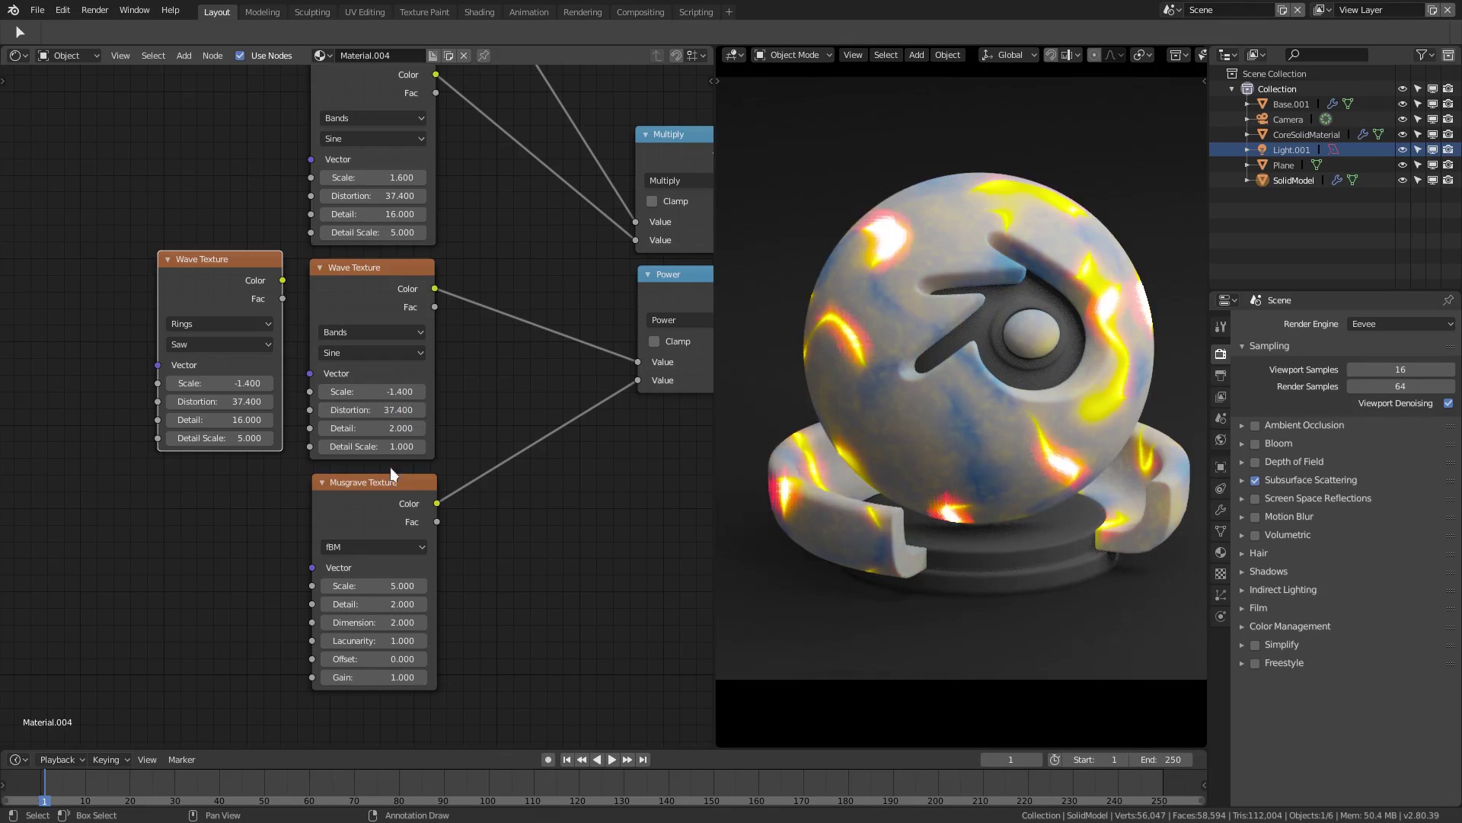
- Set the new lower Wave Texture's Detail to 16 and Detail Scale to 5
click(374, 422)
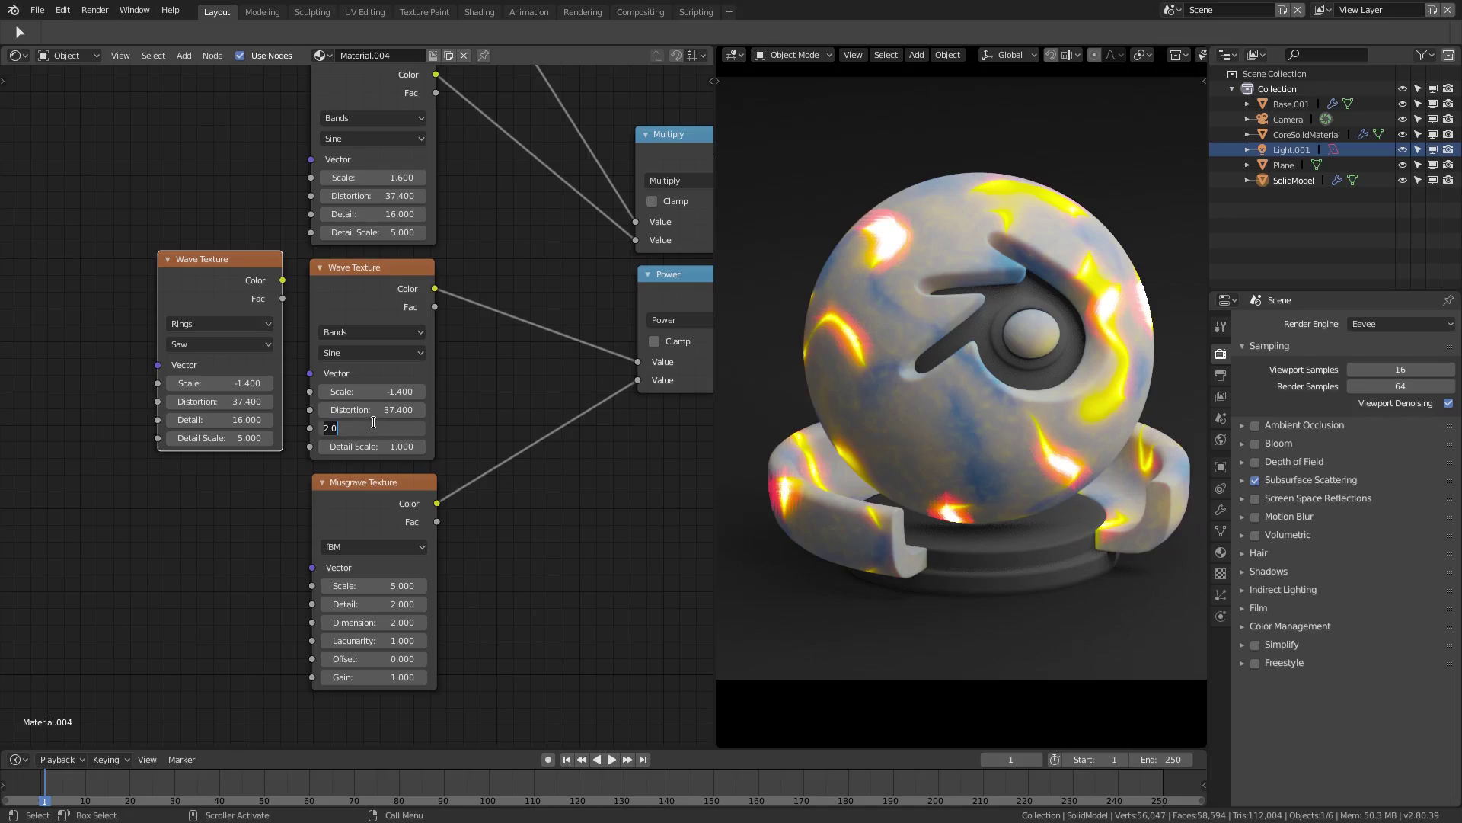
key(Return)
click(381, 446)
text(5)
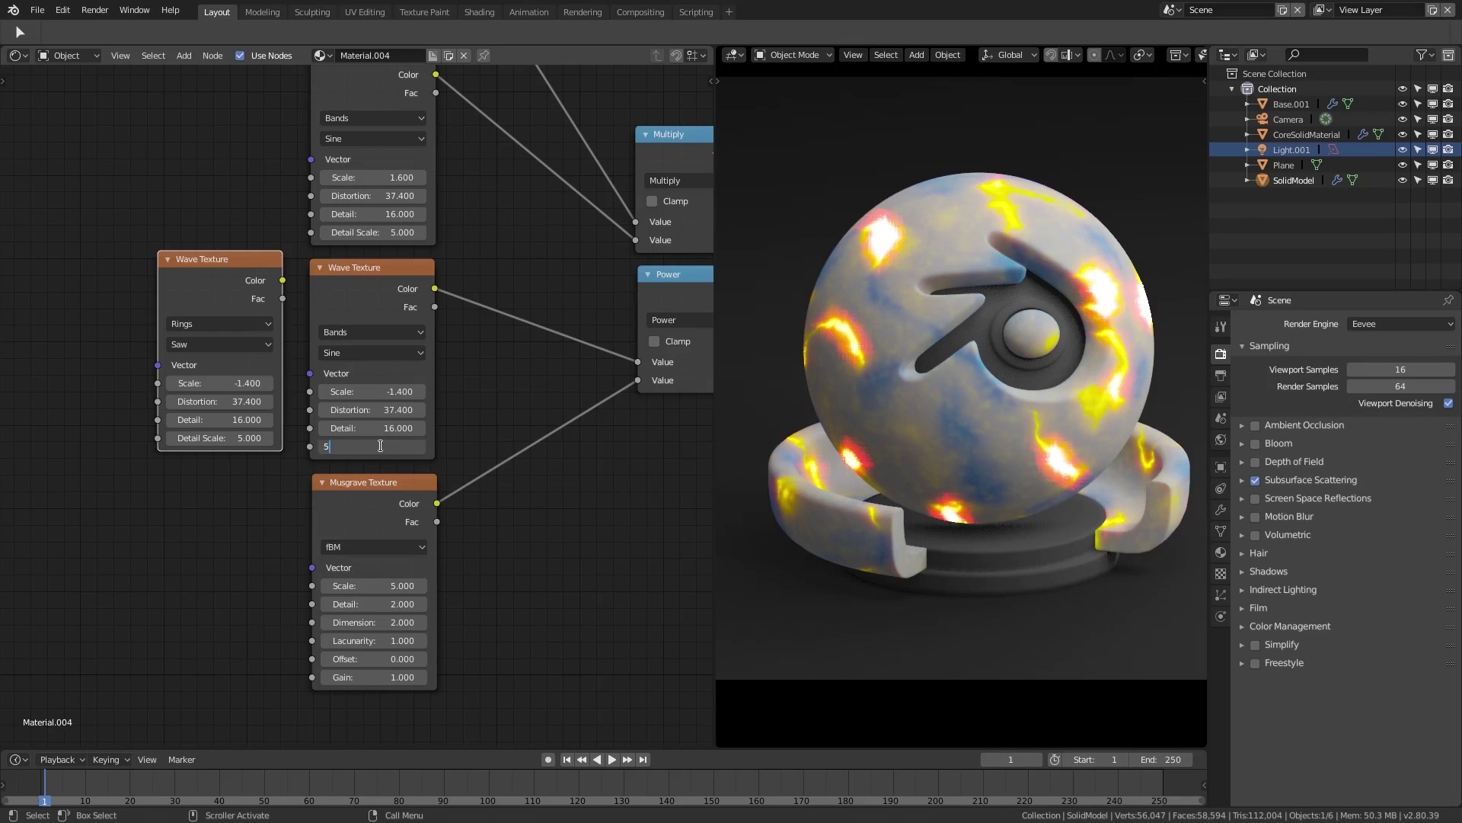
key(Return)
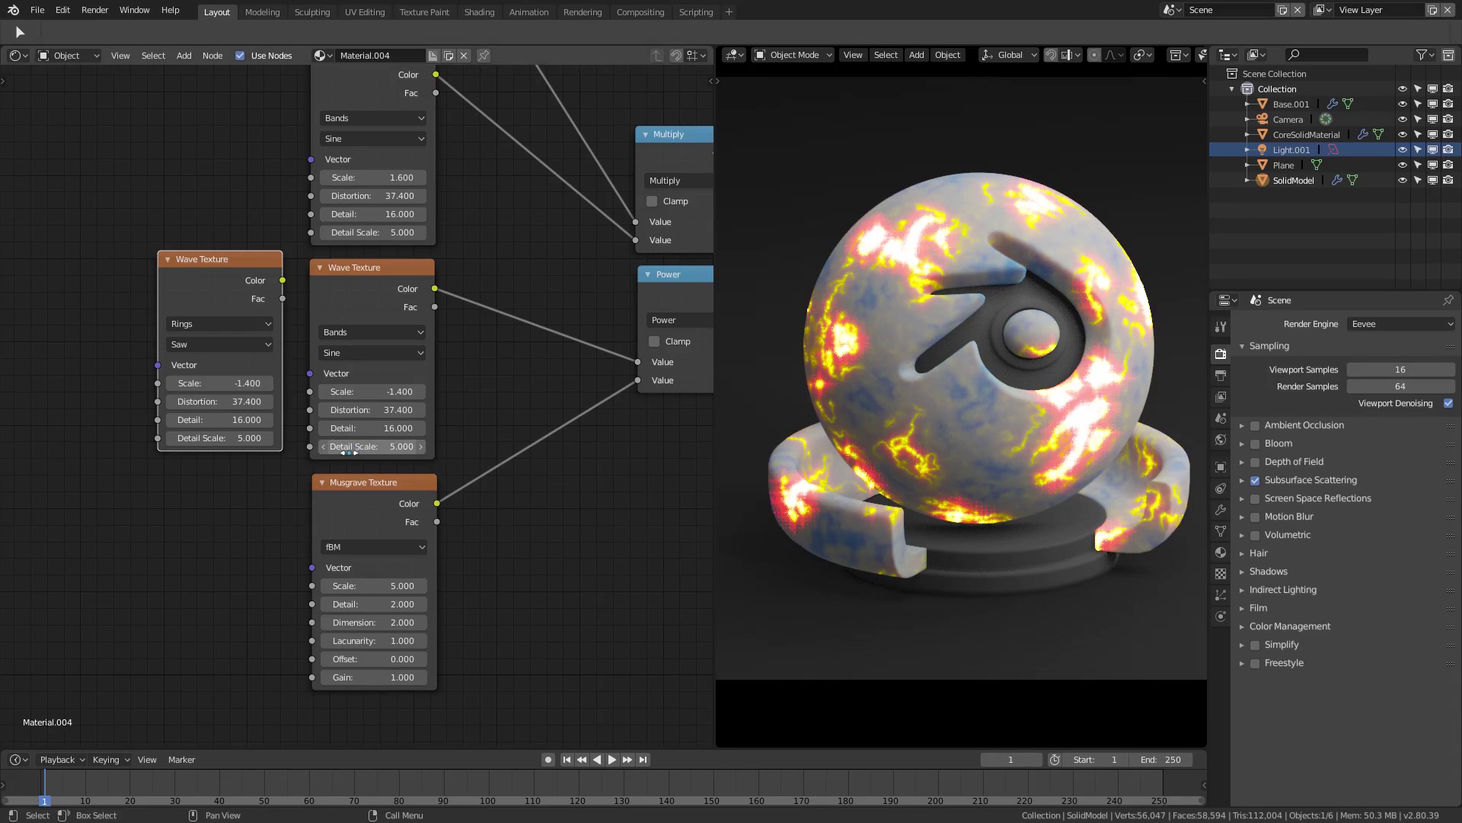
- Try Detail Scale values of 10 and 0 on the lower Wave Texture, and return it to 5
click(357, 447)
click(357, 450)
text(10)
key(Return)
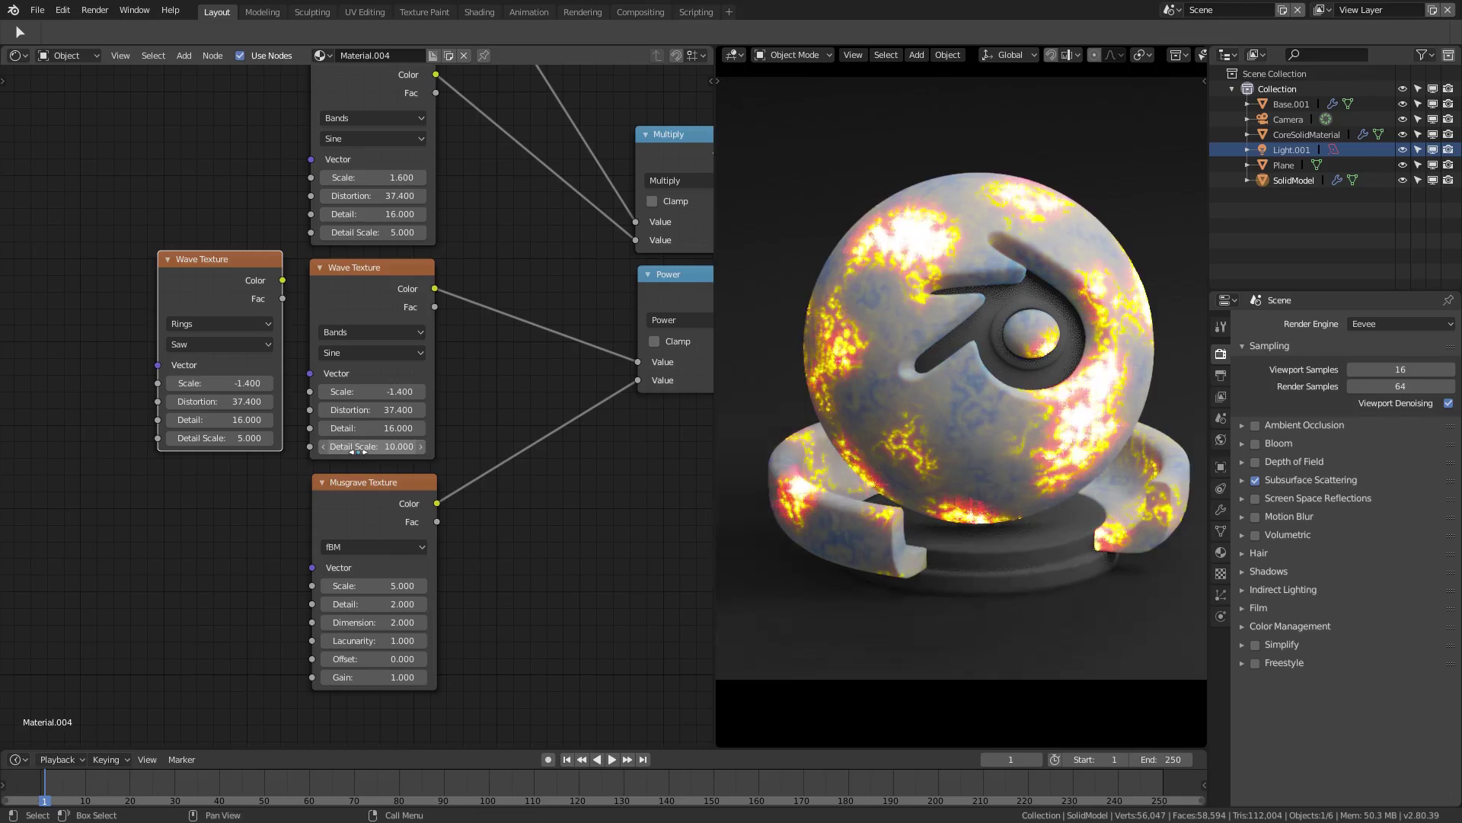
click(374, 446)
text(0)
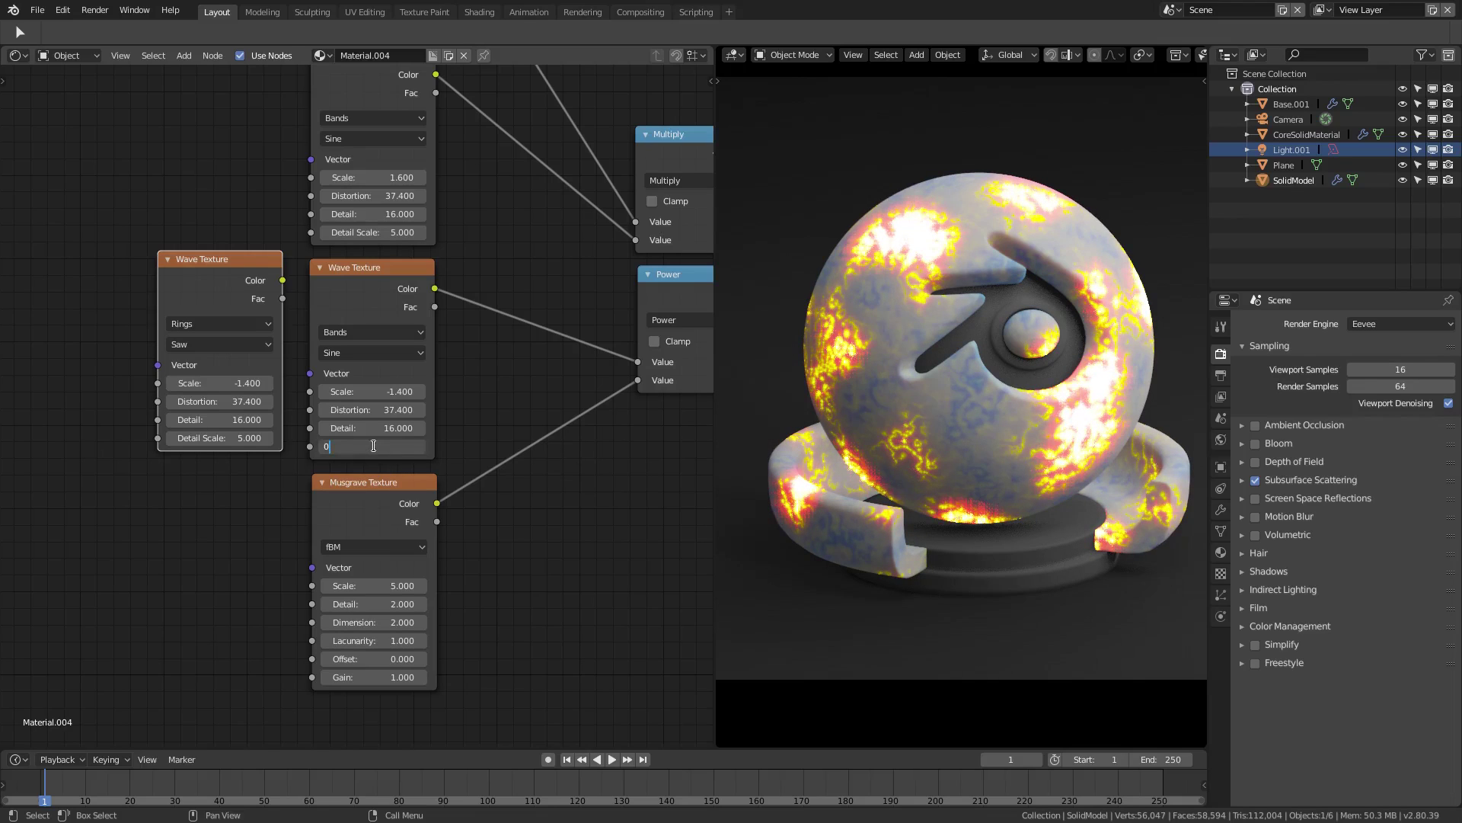
key(Return)
click(374, 446)
text(5)
key(Return)
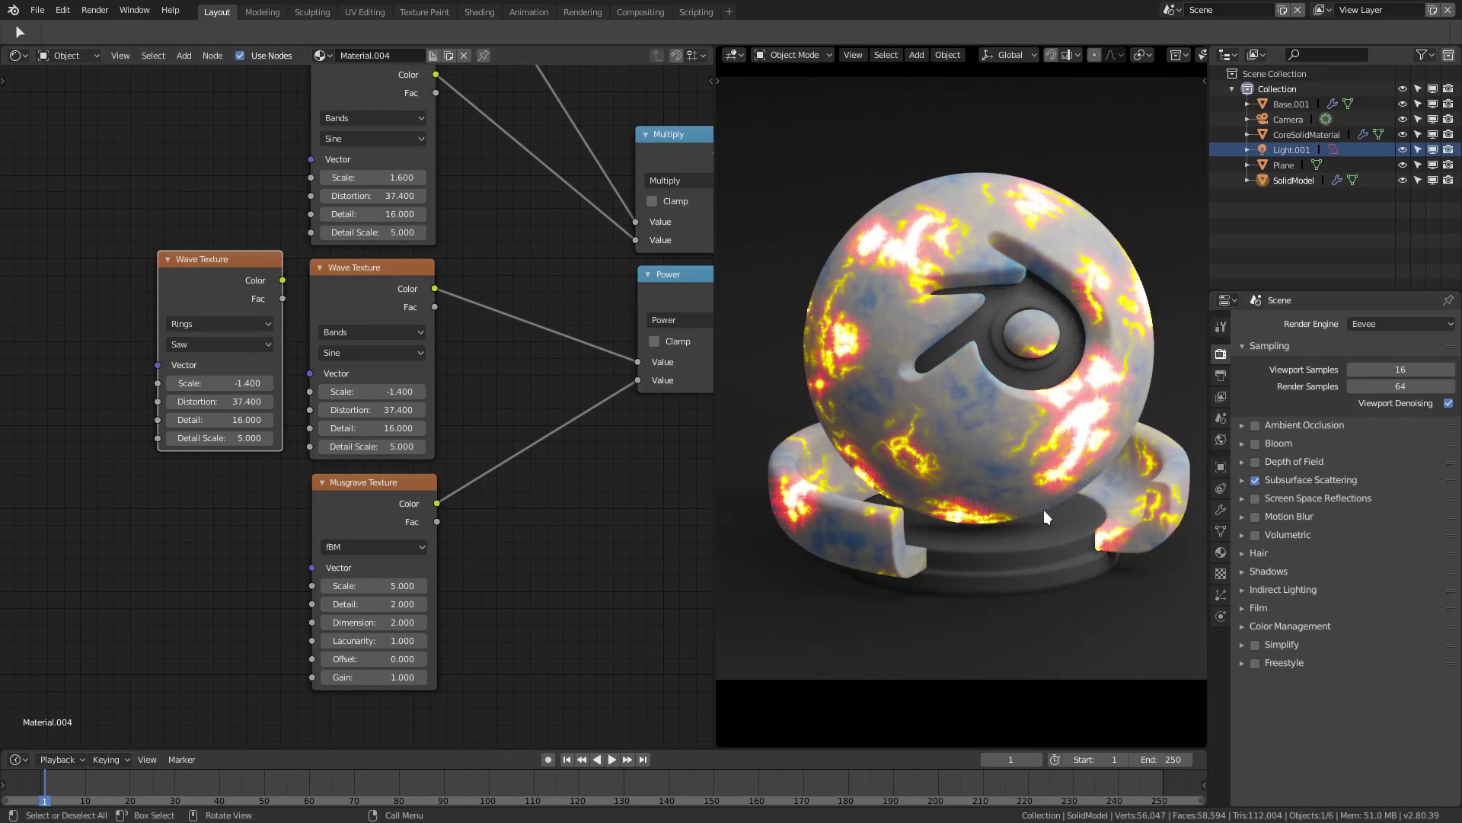
scroll(1045, 488, up, 2)
scroll(1046, 488, down, 2)
scroll(1060, 246, down, 3)
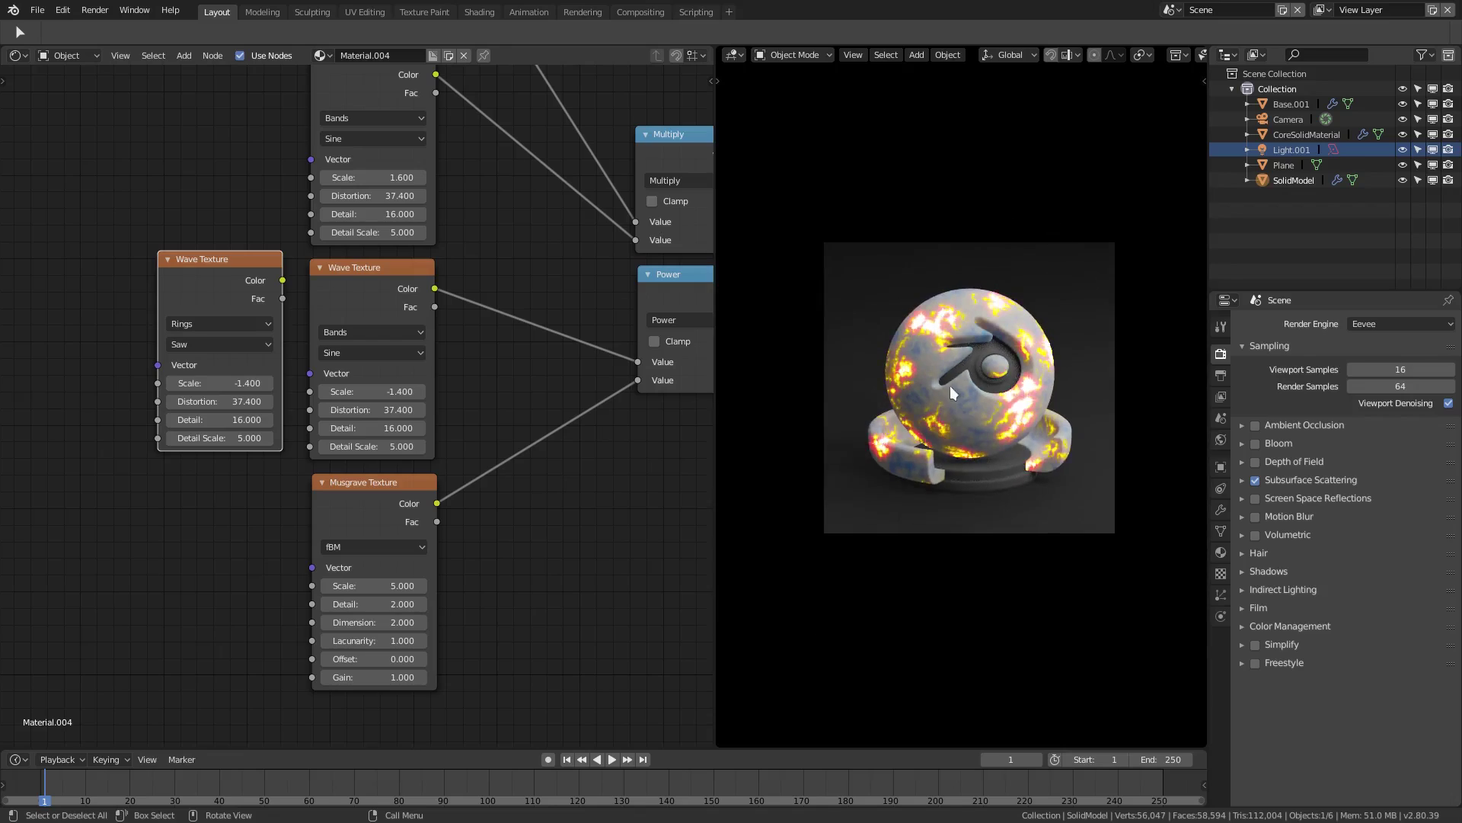
scroll(1008, 357, up, 3)
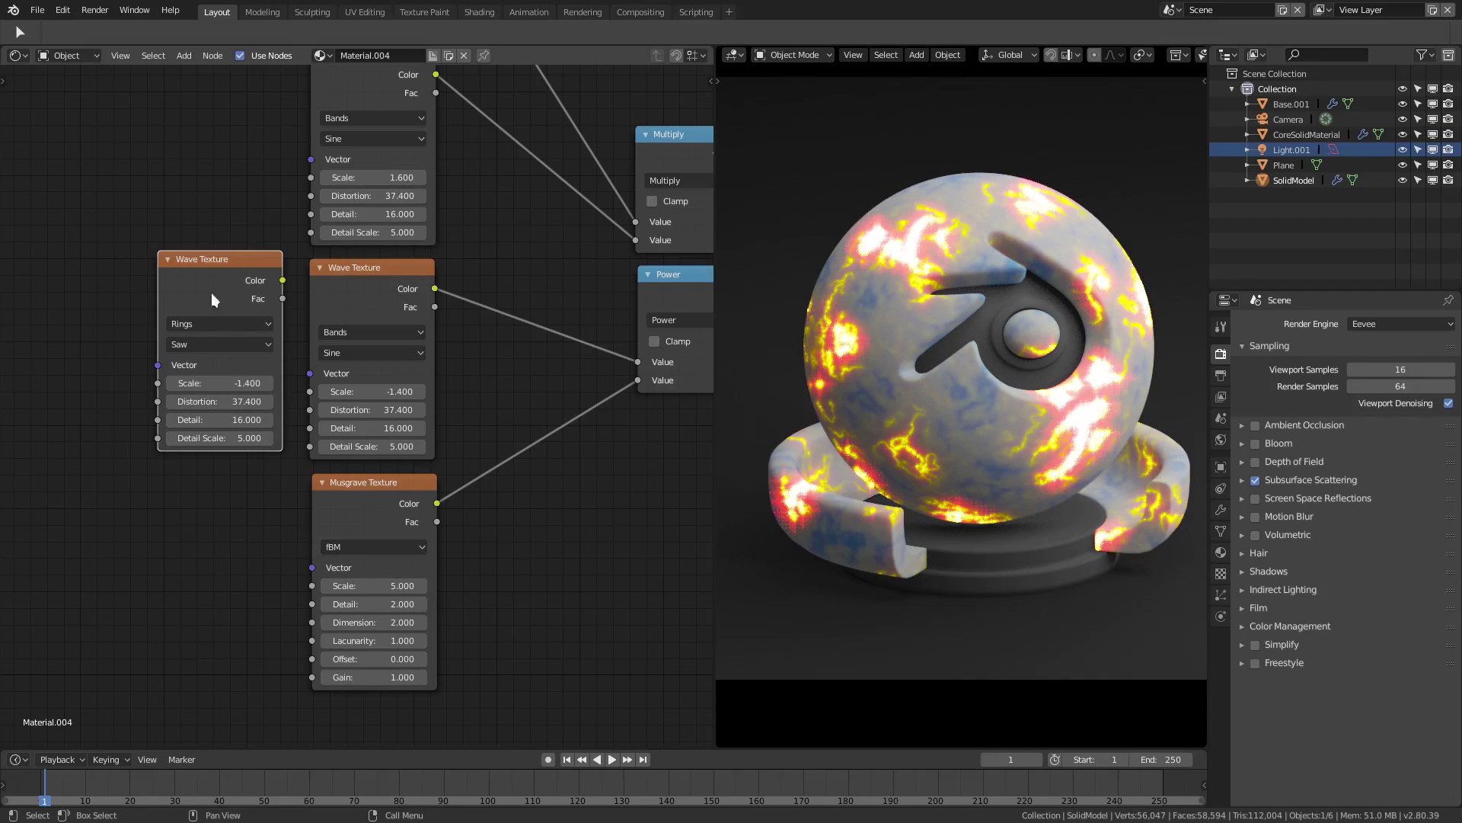
- Set the new column's lower Wave Texture to the Rings type with a Saw wave profile
scroll(212, 293, down, 2)
scroll(226, 309, up, 2)
middle_drag(257, 247, 291, 402)
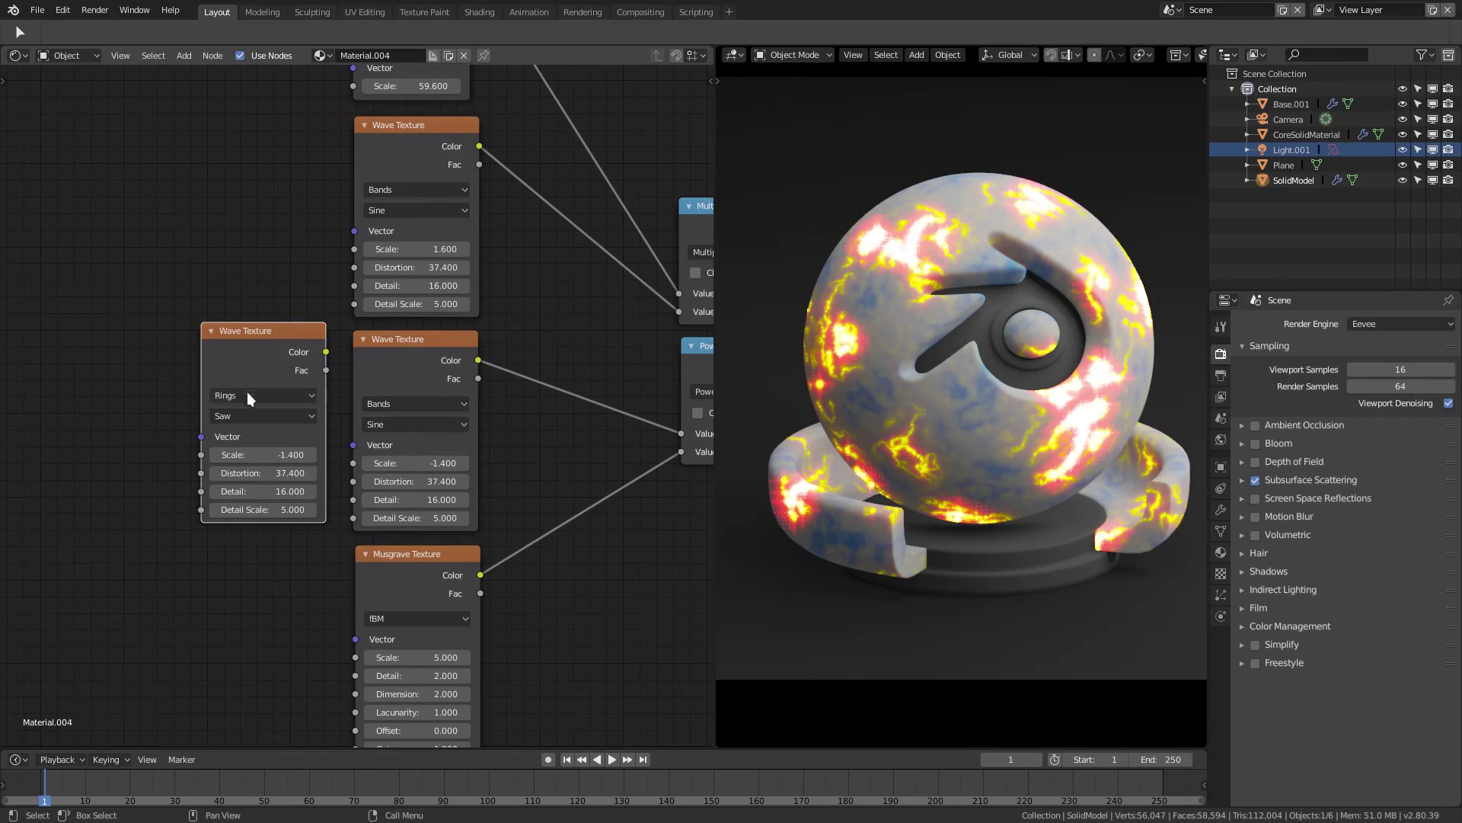
click(432, 405)
click(413, 367)
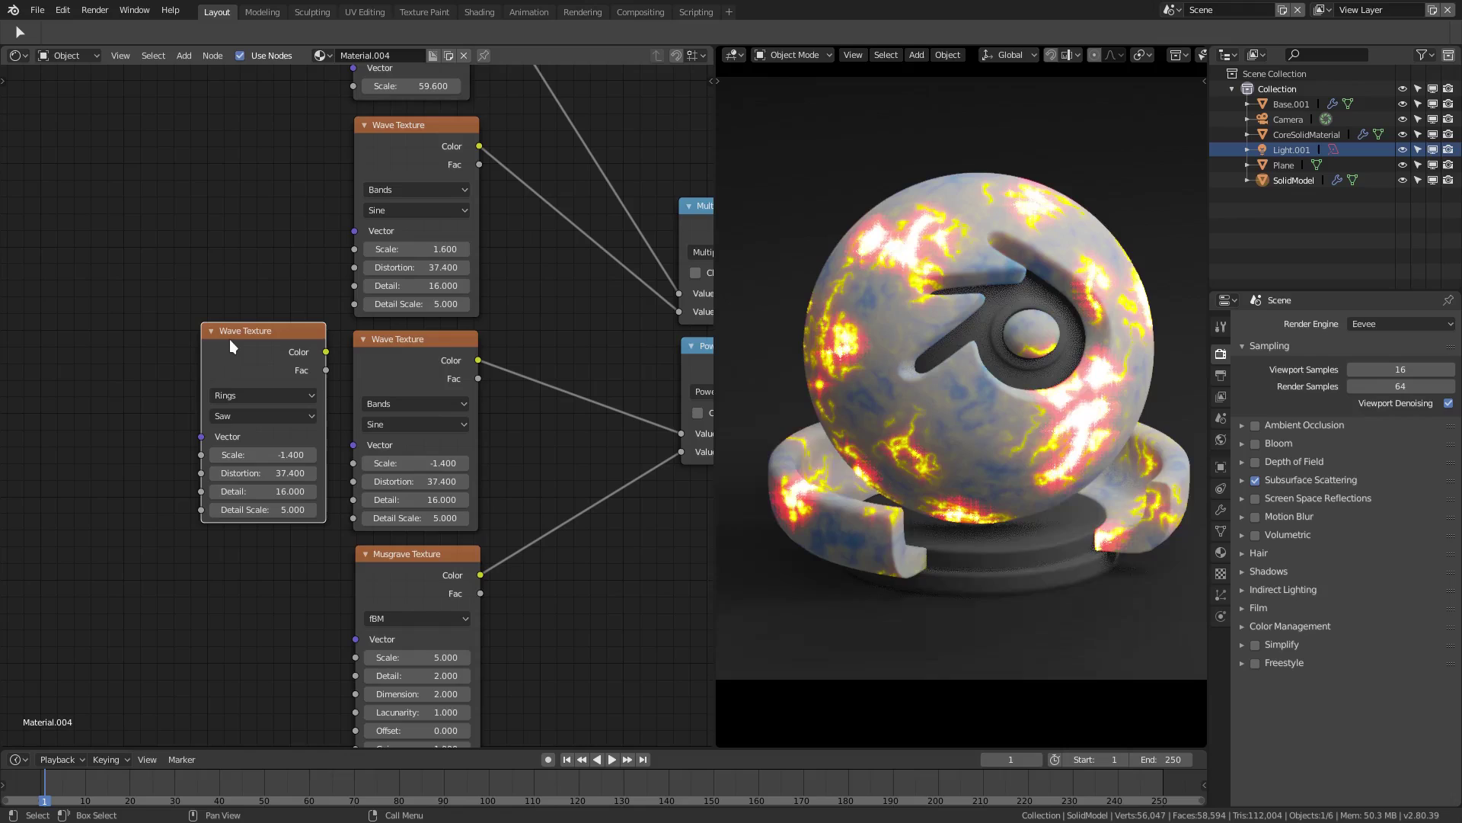
click(403, 403)
click(402, 365)
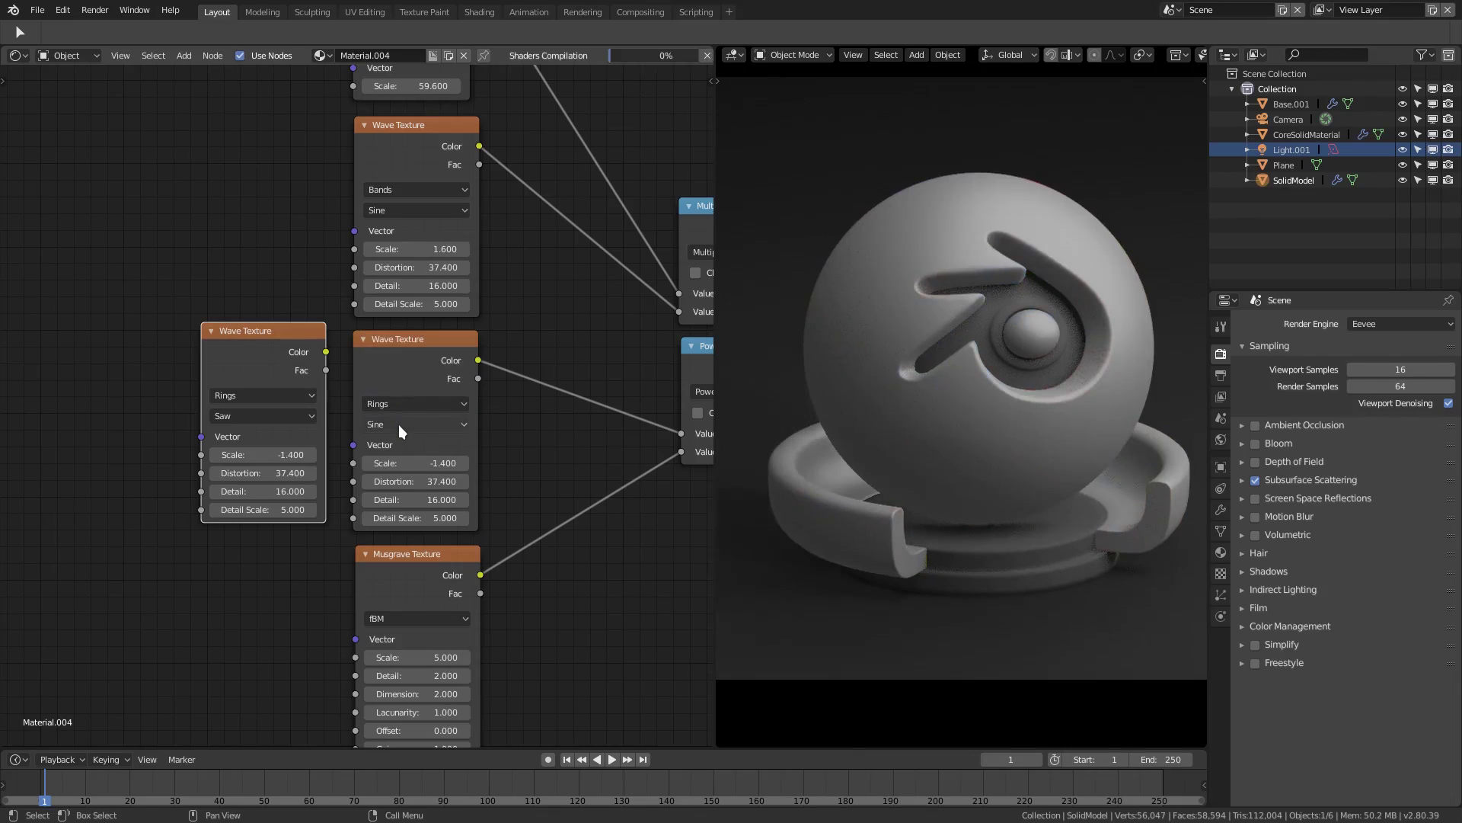
click(399, 423)
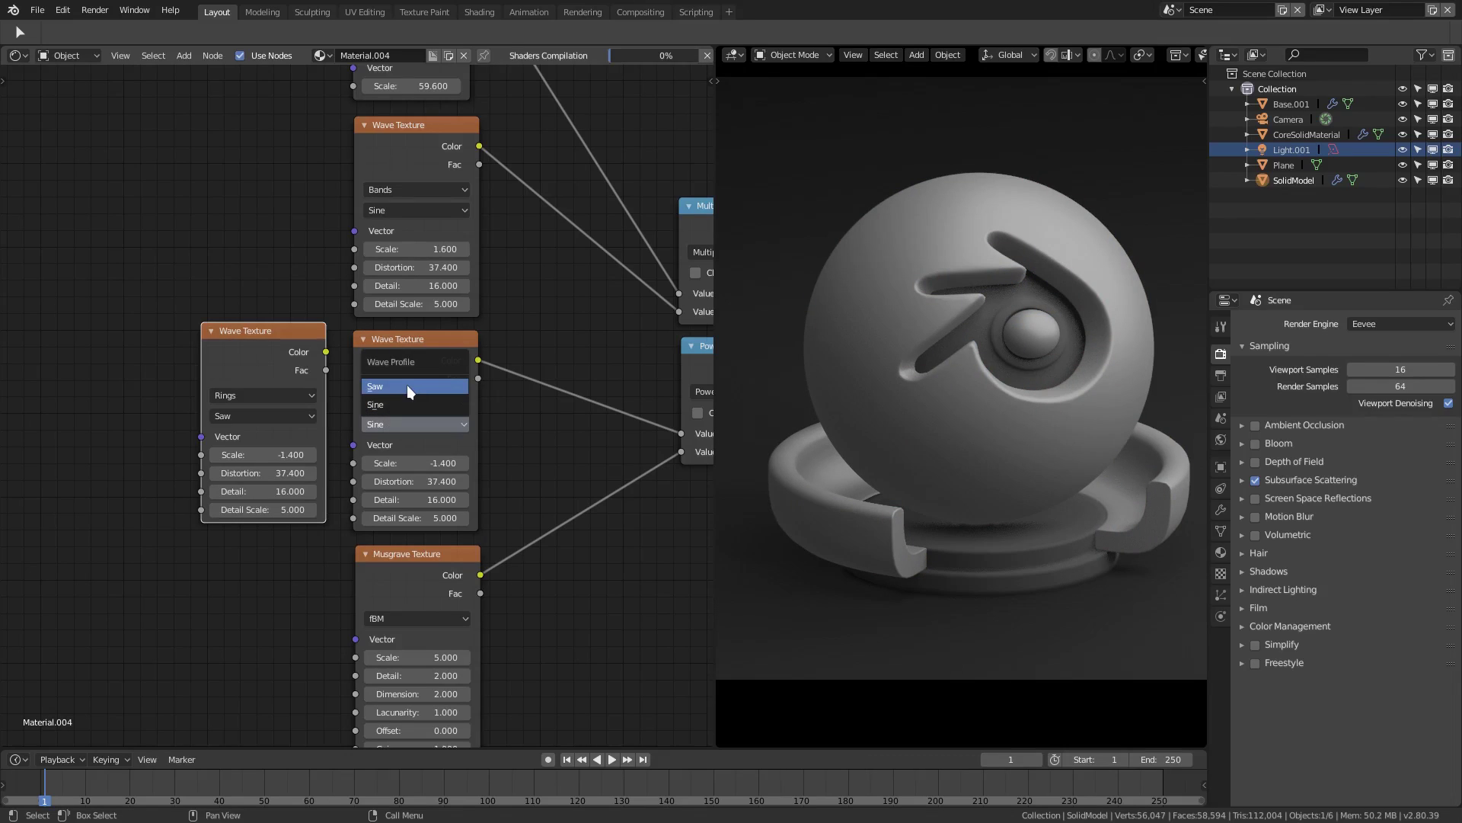
click(407, 385)
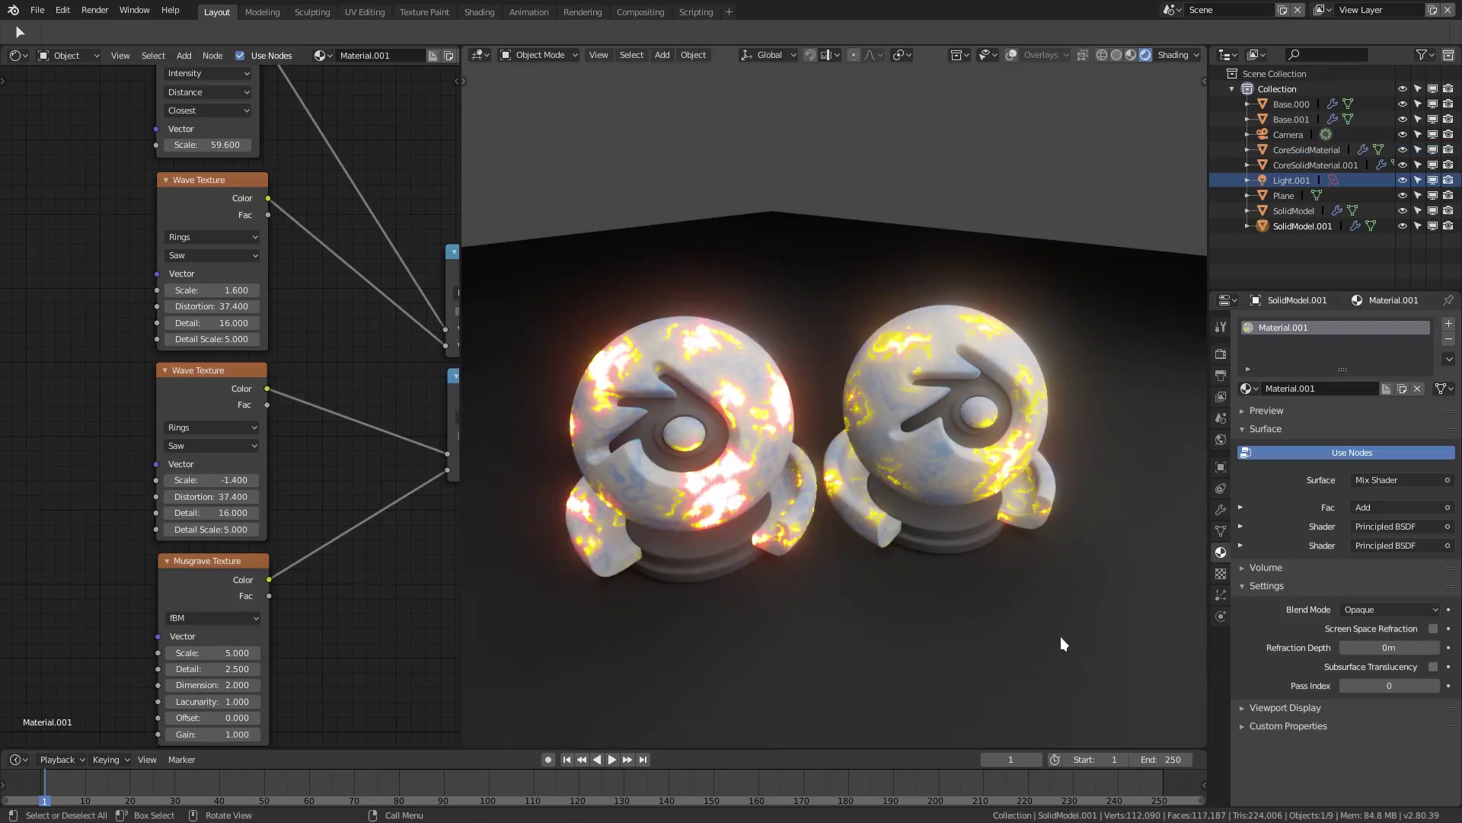
- Compare the two glowing models from several angles and select SolidModel.001 to examine its Wave Texture settings
middle_drag(1060, 637, 1010, 605)
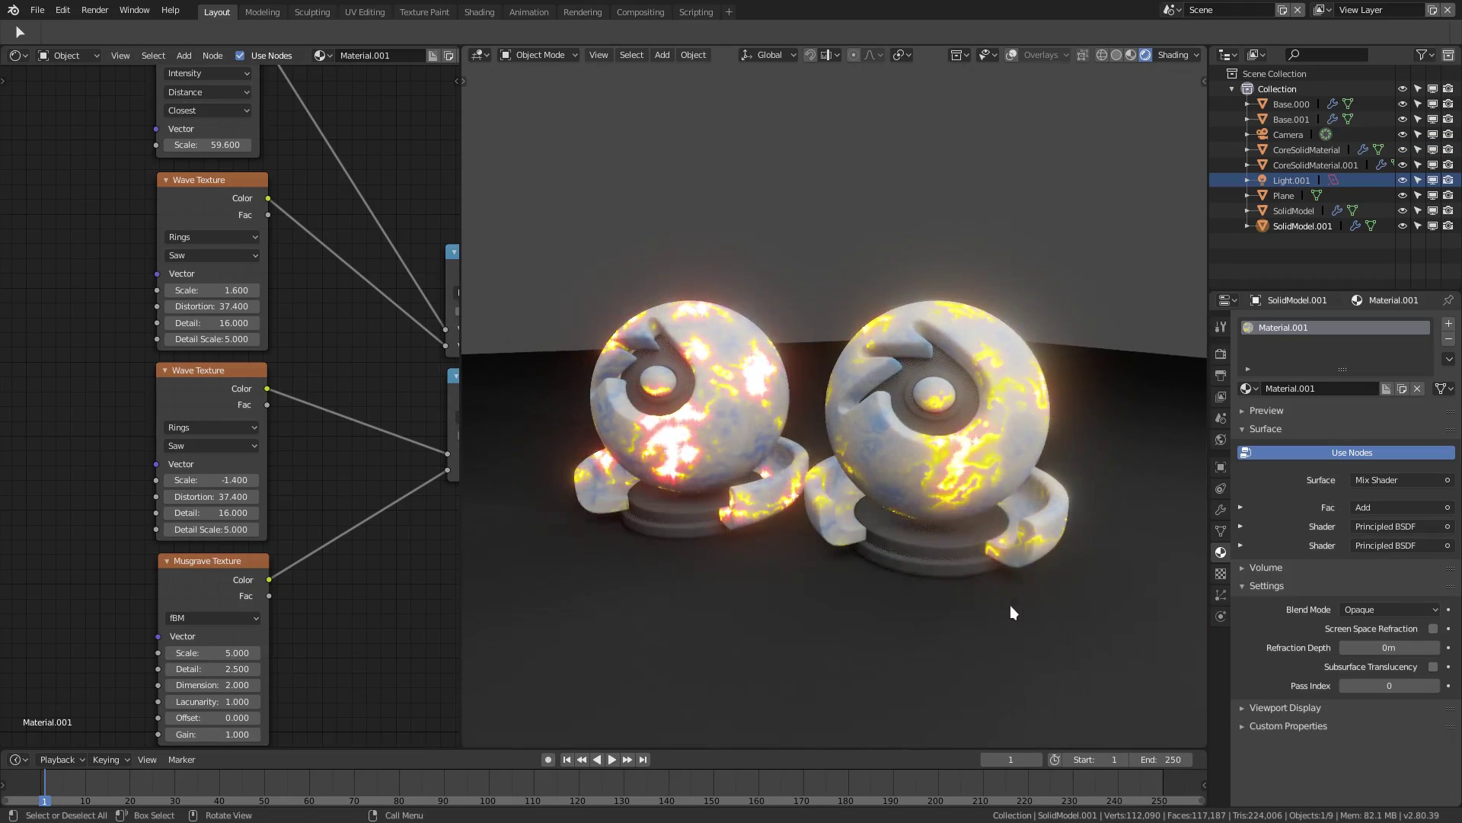
middle_drag(882, 620, 693, 364)
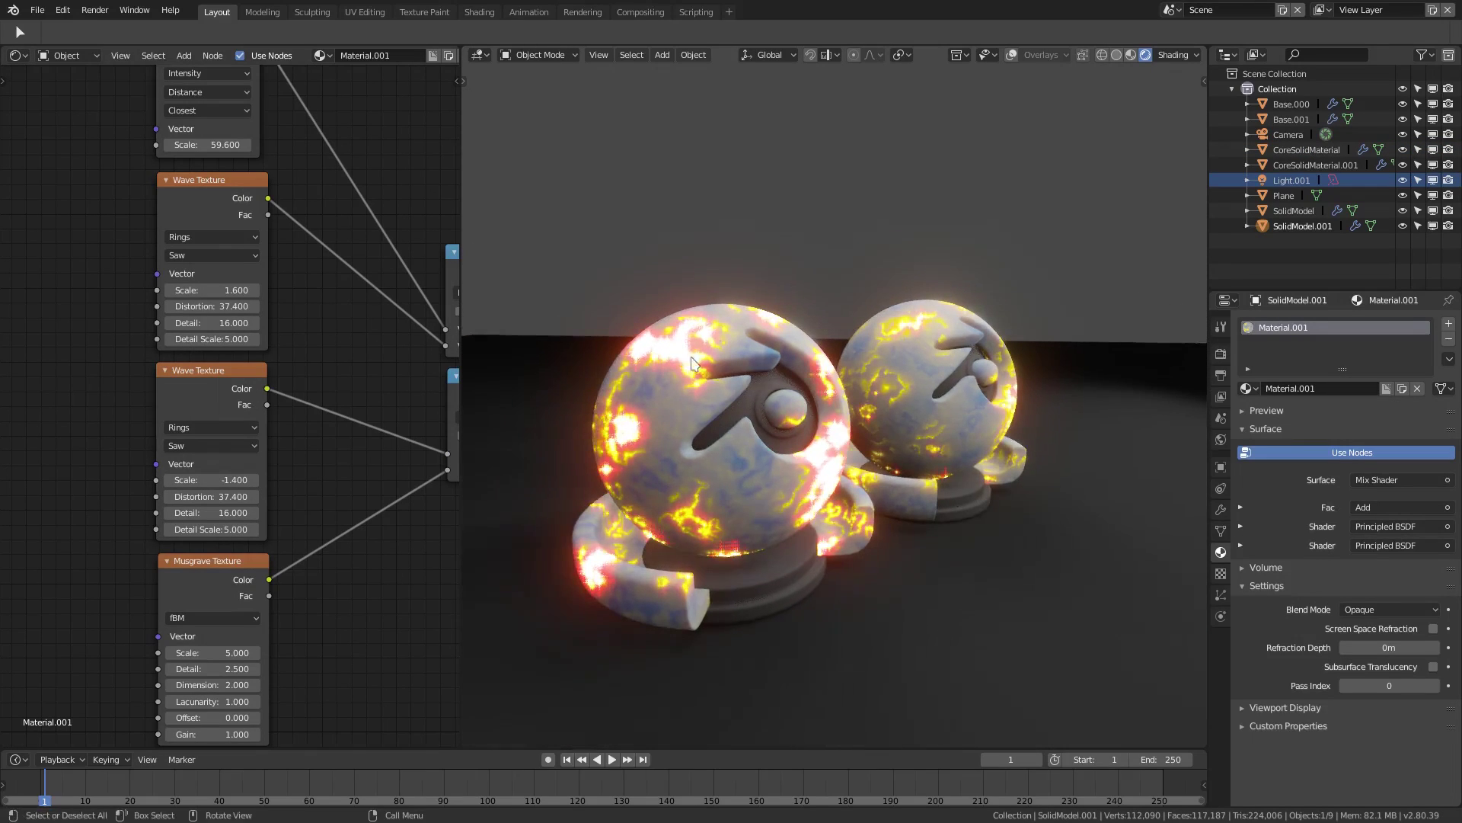
middle_drag(681, 483, 567, 332)
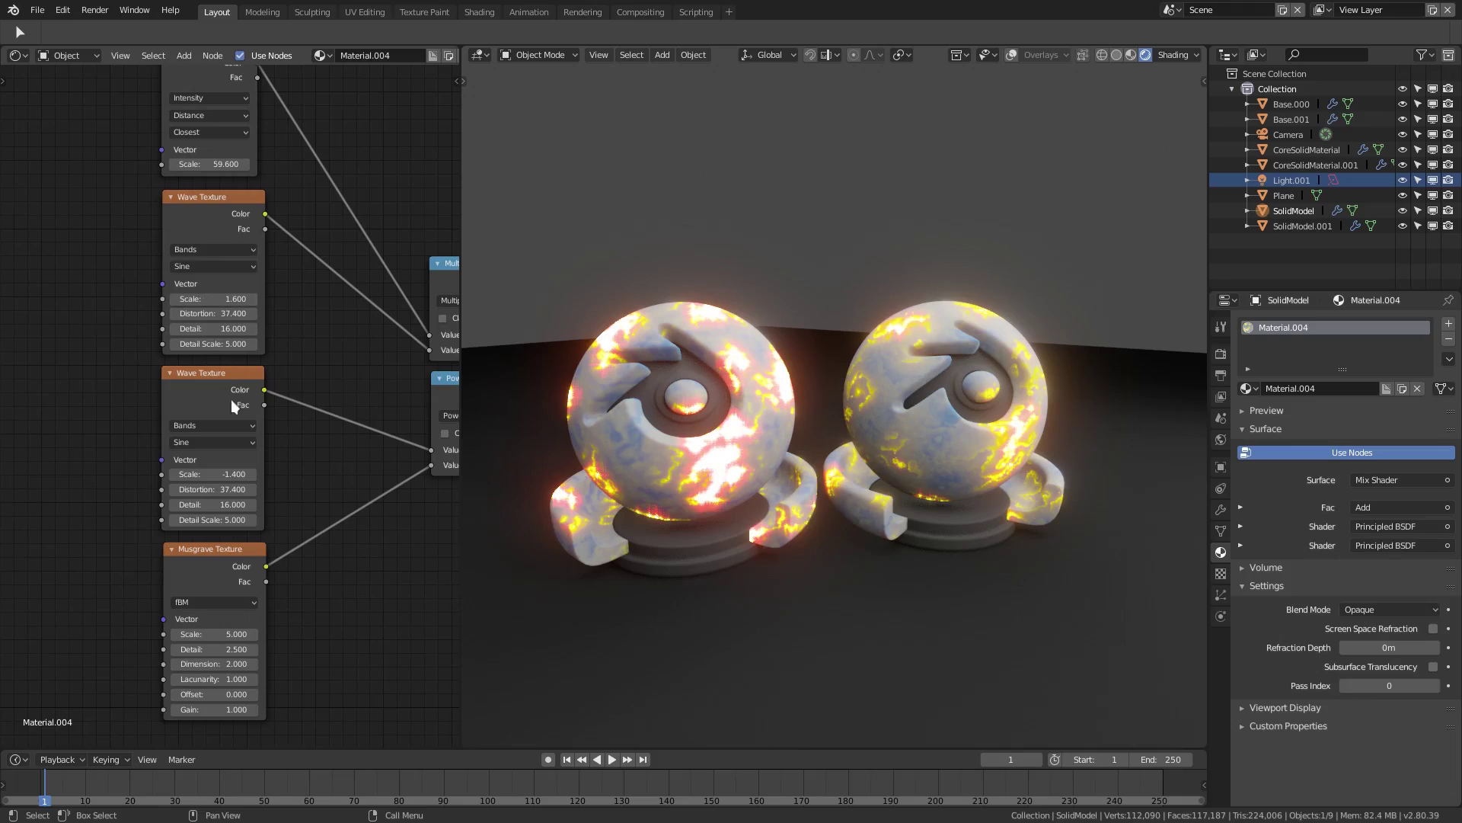
click(894, 344)
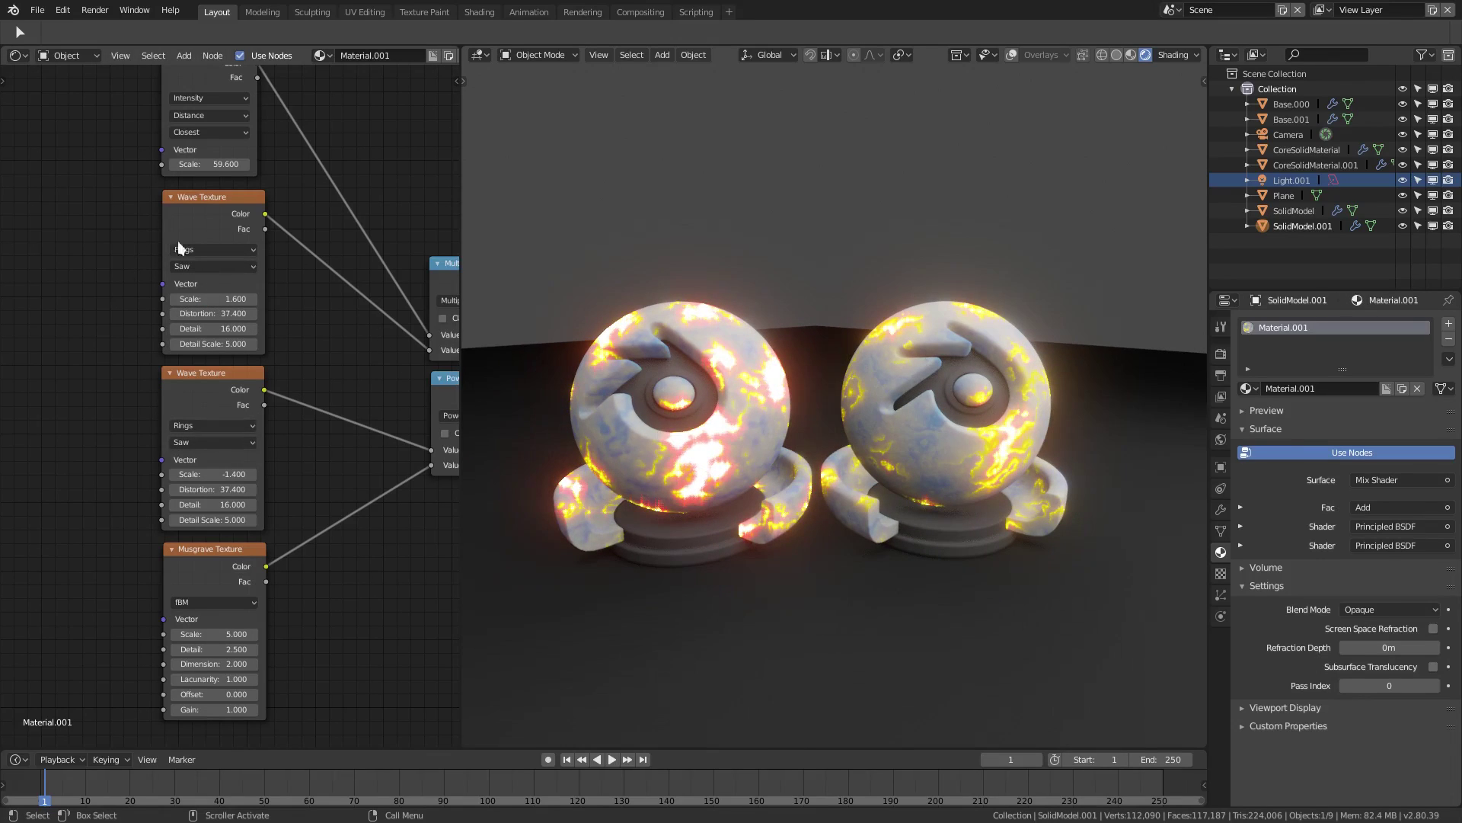
middle_drag(725, 463, 796, 531)
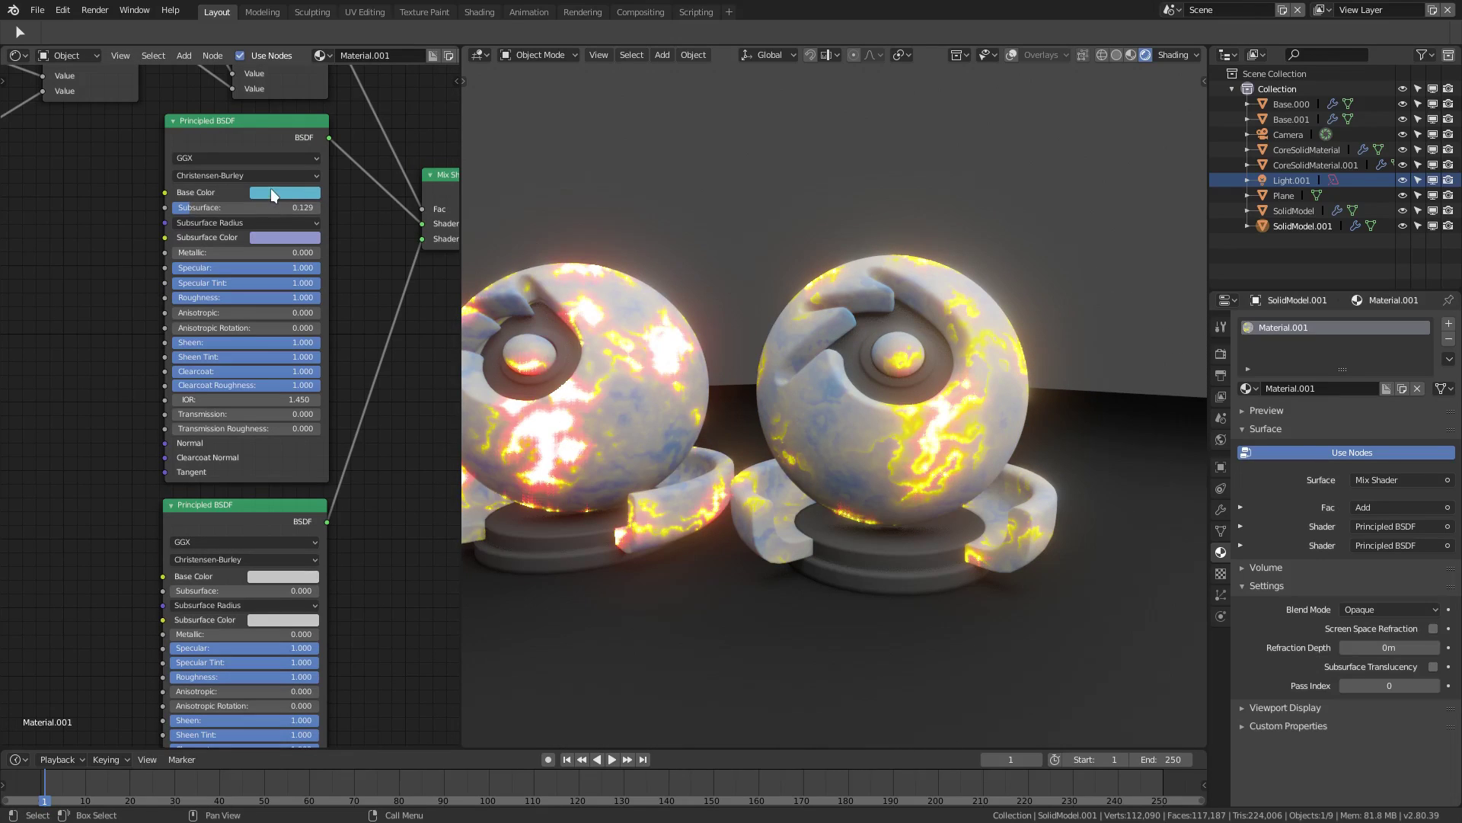
- Try the upper Principled BSDF's blue Base Color on the lower Principled BSDF and shift it towards turquoise
key(ctrl+v)
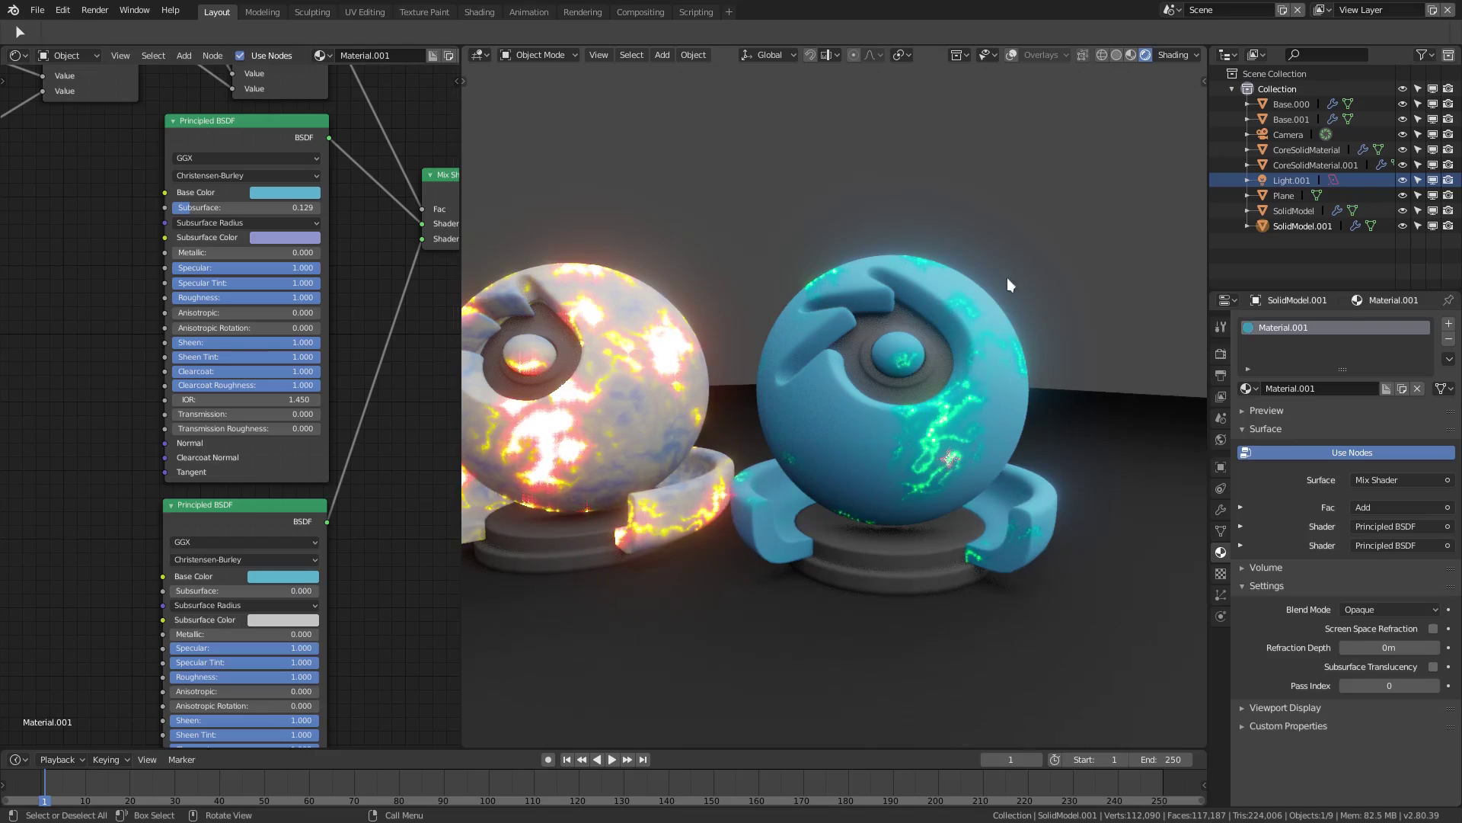
click(299, 576)
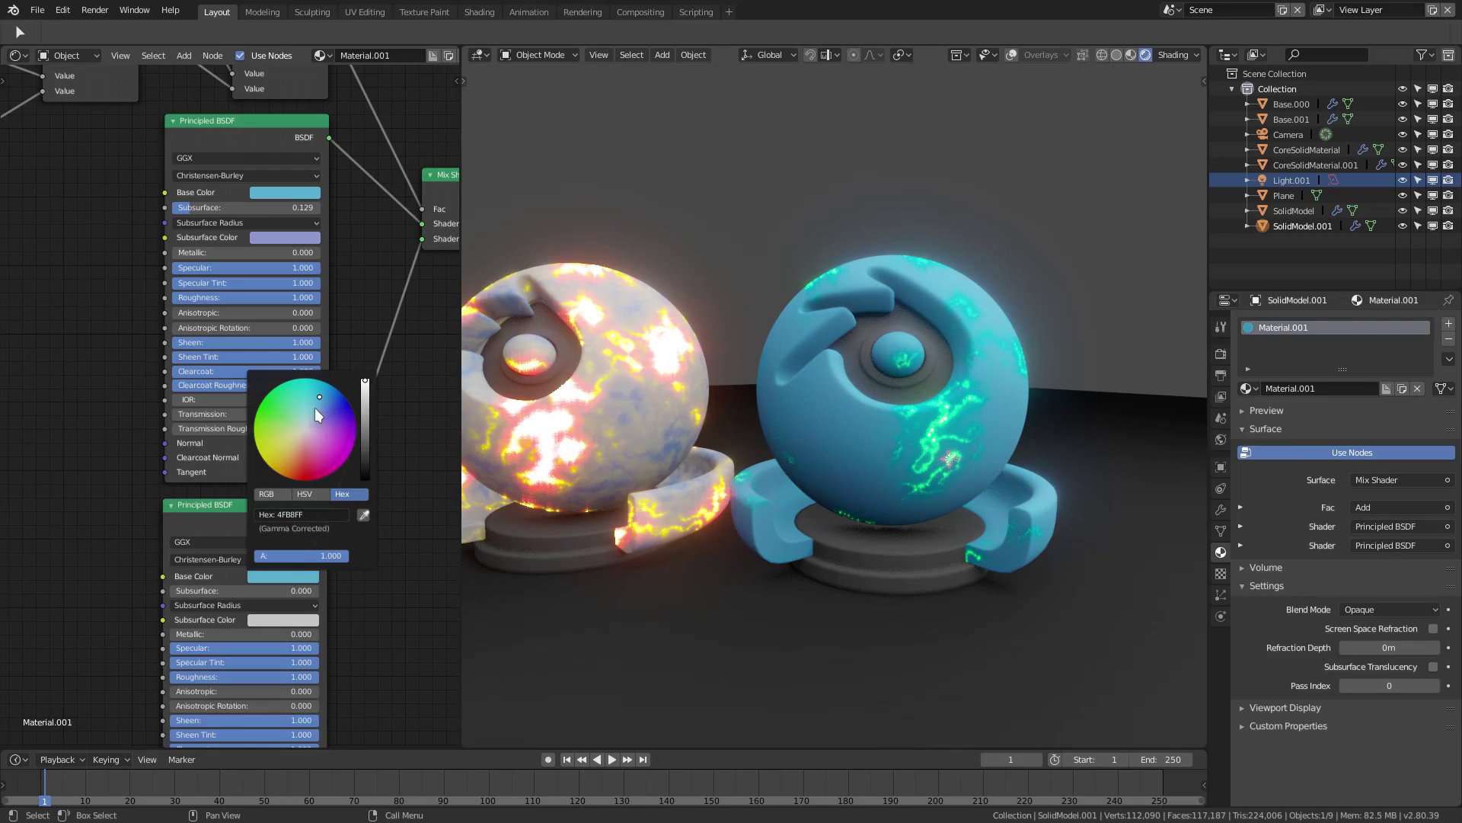
drag(311, 391, 310, 393)
middle_drag(160, 366, 208, 430)
mouse_move(853, 426)
middle_down()
mouse_move(917, 432)
mouse_move(968, 461)
mouse_move(884, 432)
mouse_move(853, 440)
middle_up()
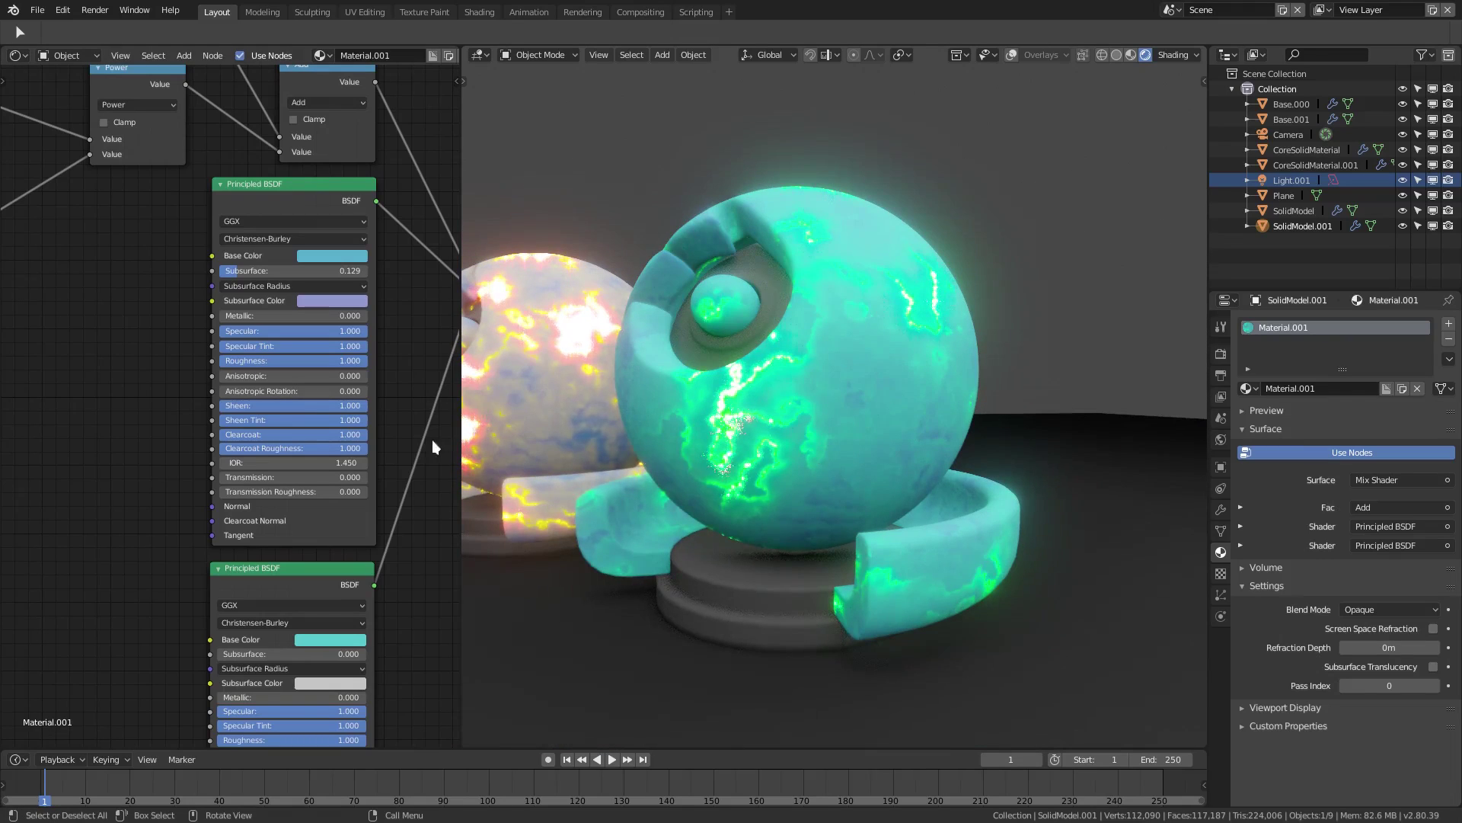
- Change the upper Principled BSDF's Base Color to a pale pink
middle_drag(311, 544, 265, 503)
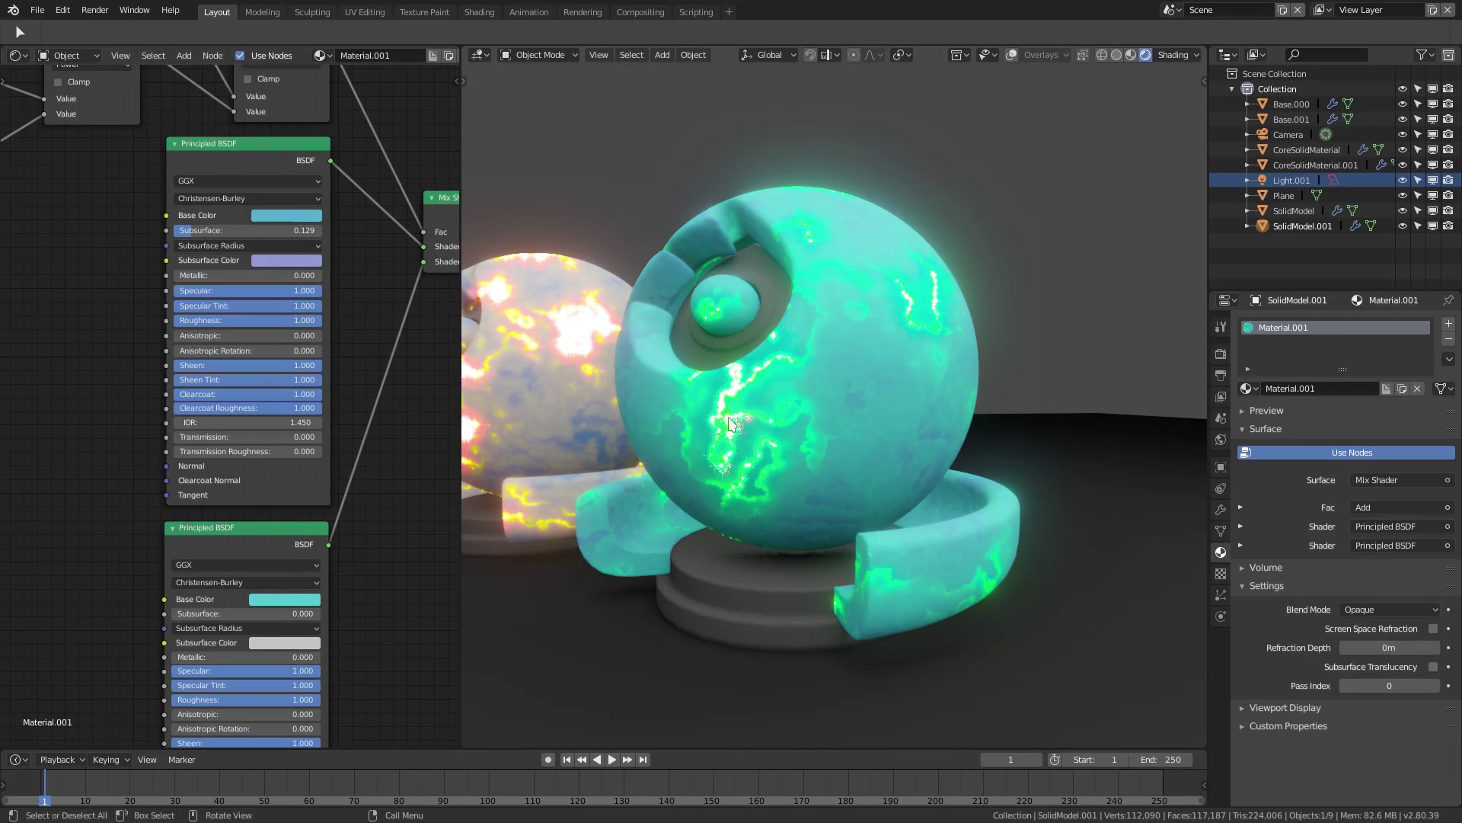
middle_drag(729, 423, 731, 434)
click(286, 215)
click(309, 80)
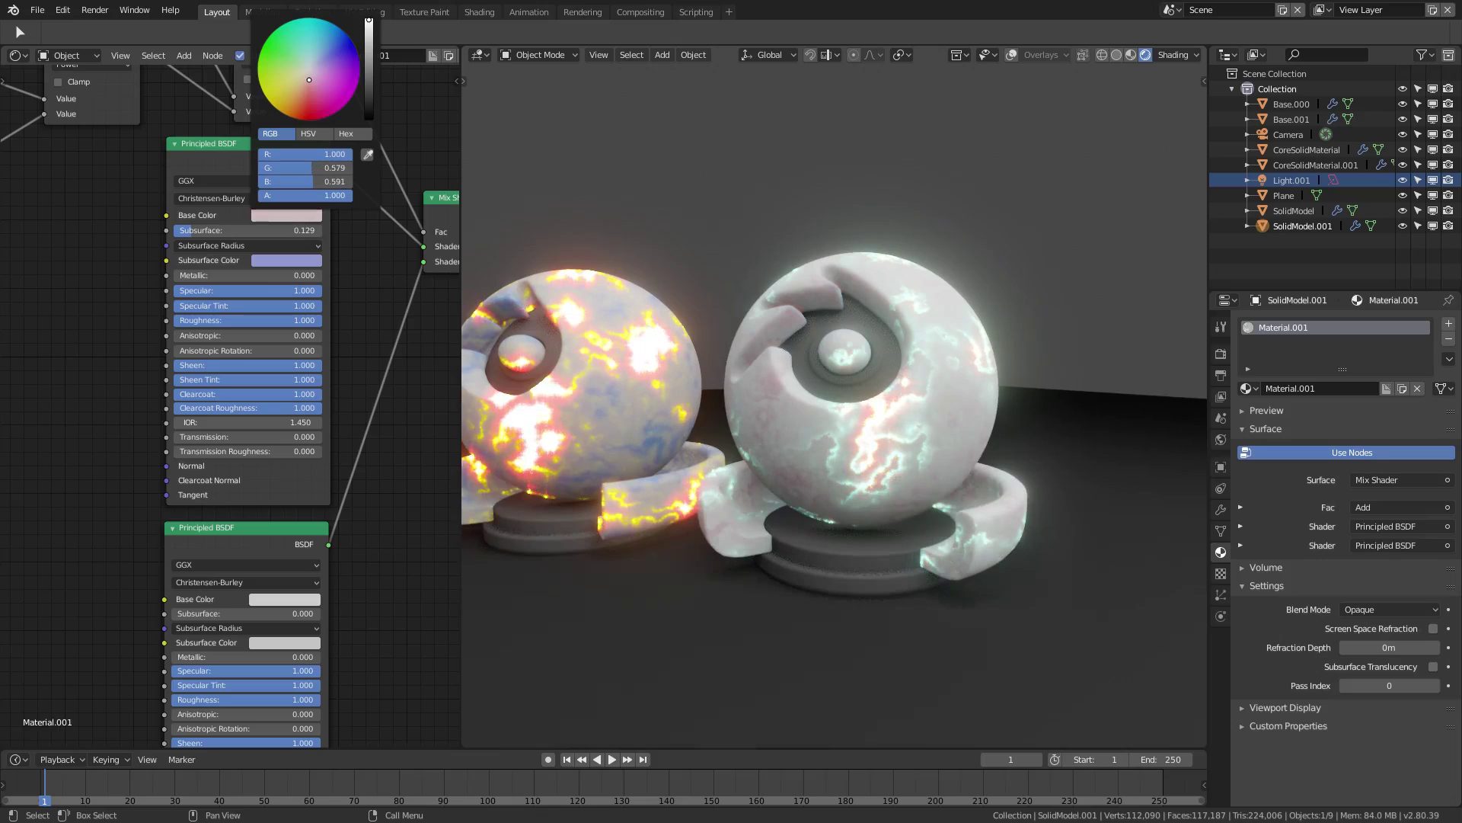
drag(308, 80, 309, 84)
- Examine the recoloured glowing veins on SolidModel.001 close up and from a distance, and view both models through the camera
middle_drag(937, 304, 933, 341)
scroll(1040, 383, up, 3)
scroll(1040, 383, down, 4)
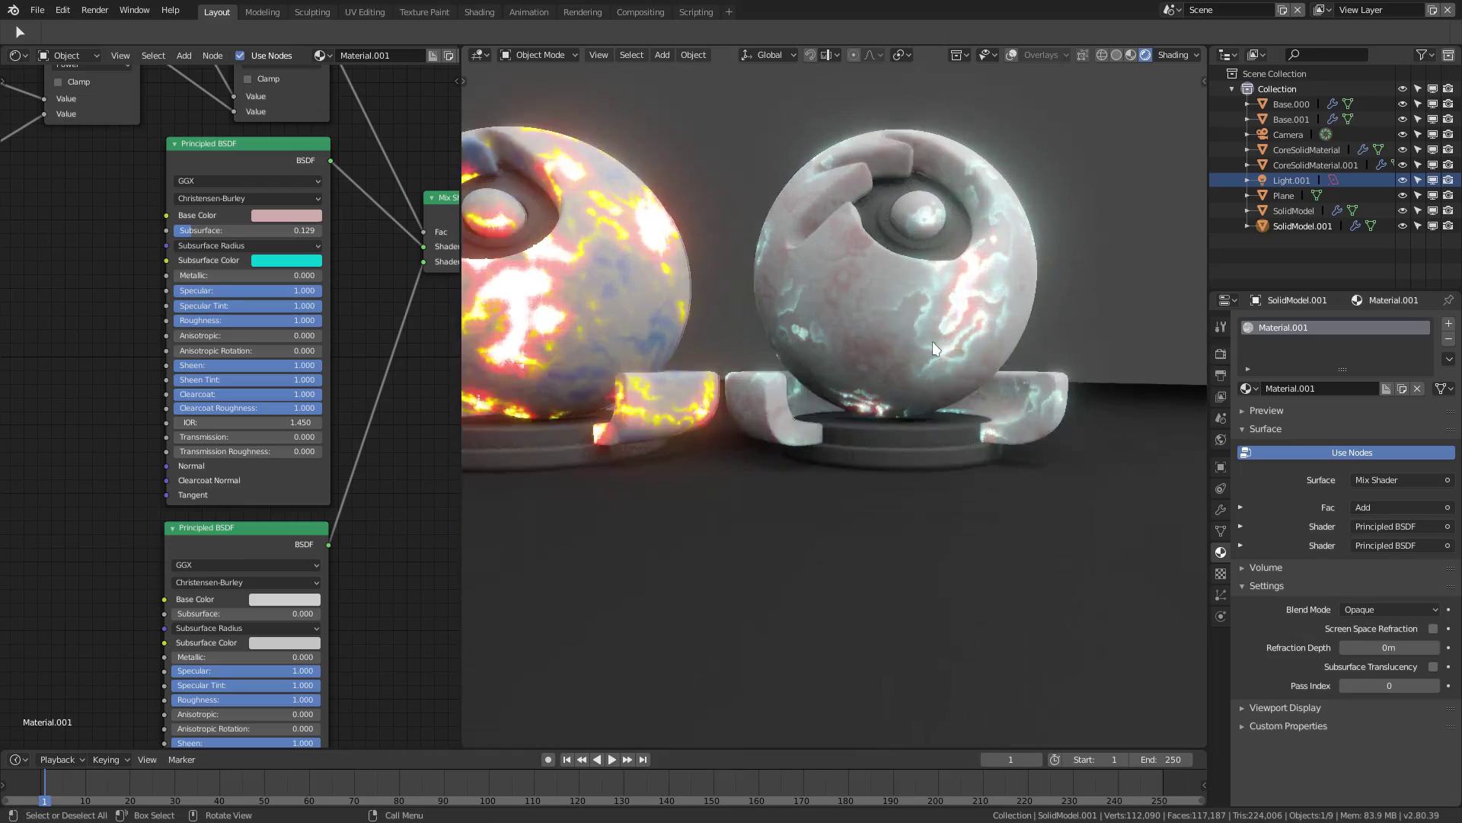
scroll(842, 408, up, 7)
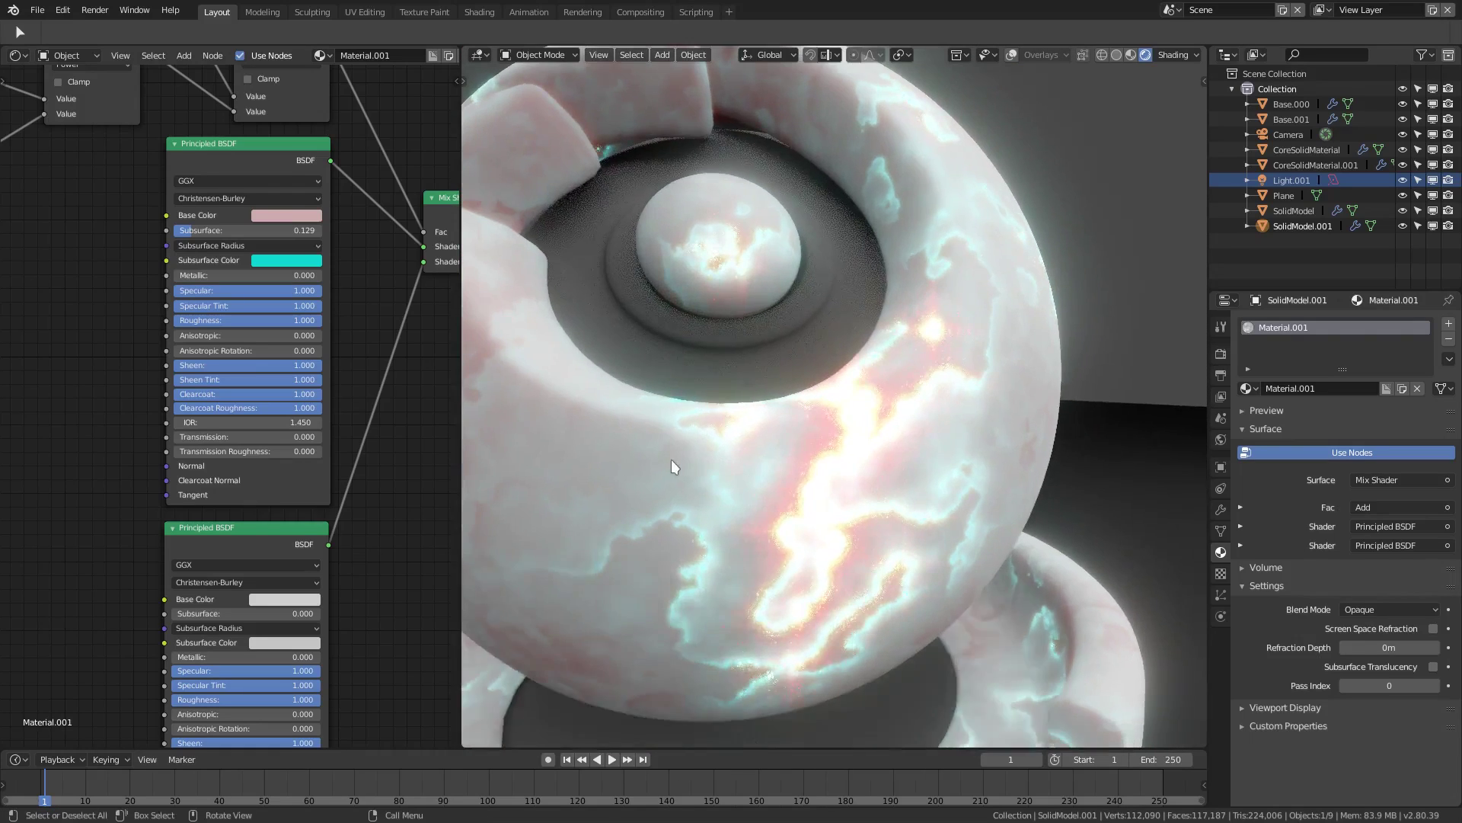
scroll(670, 459, down, 5)
shift+middle_drag(670, 459, 914, 455)
scroll(843, 460, down, 2)
key(KP_0)
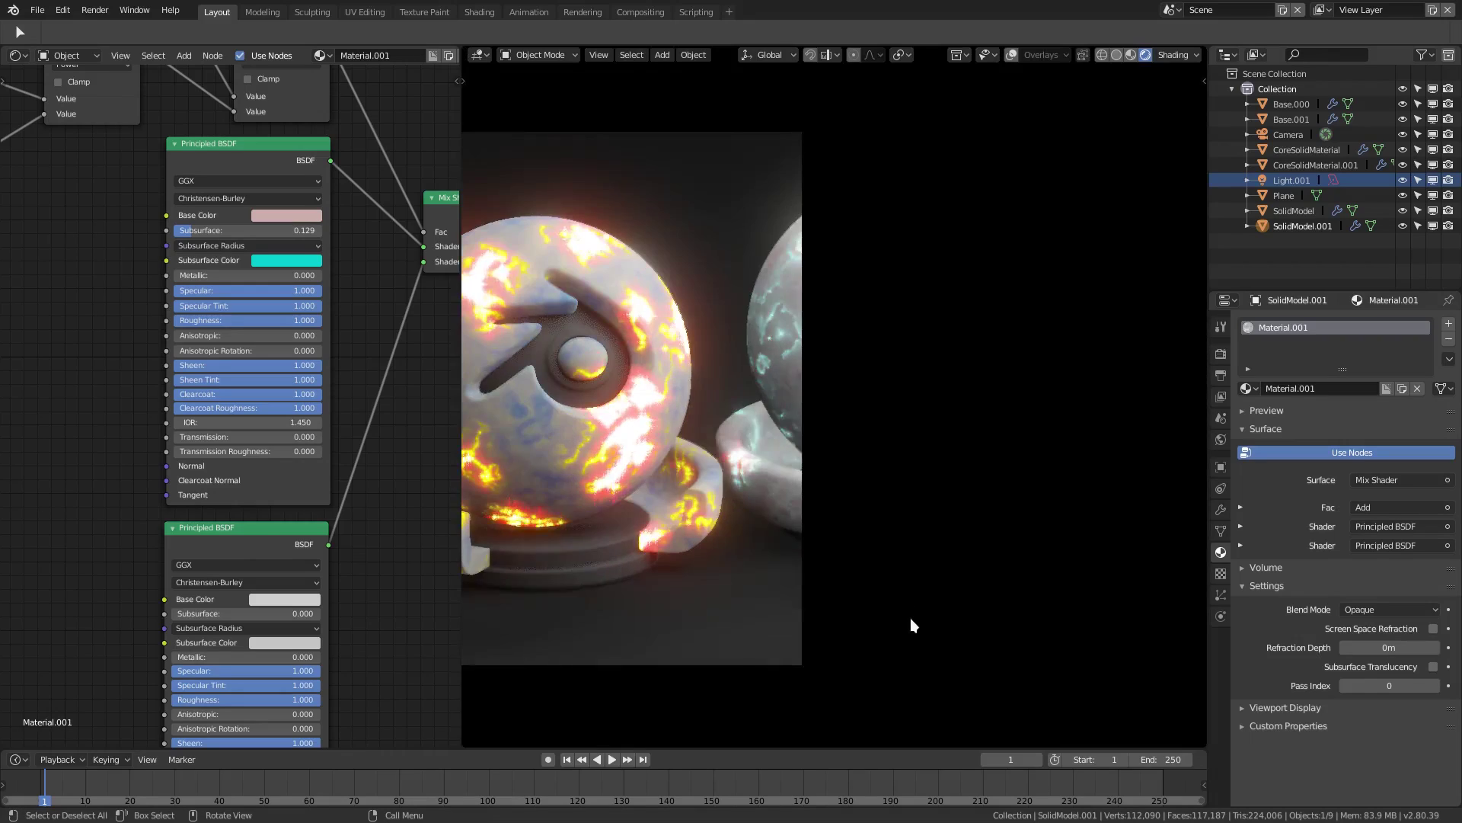
scroll(911, 619, up, 2)
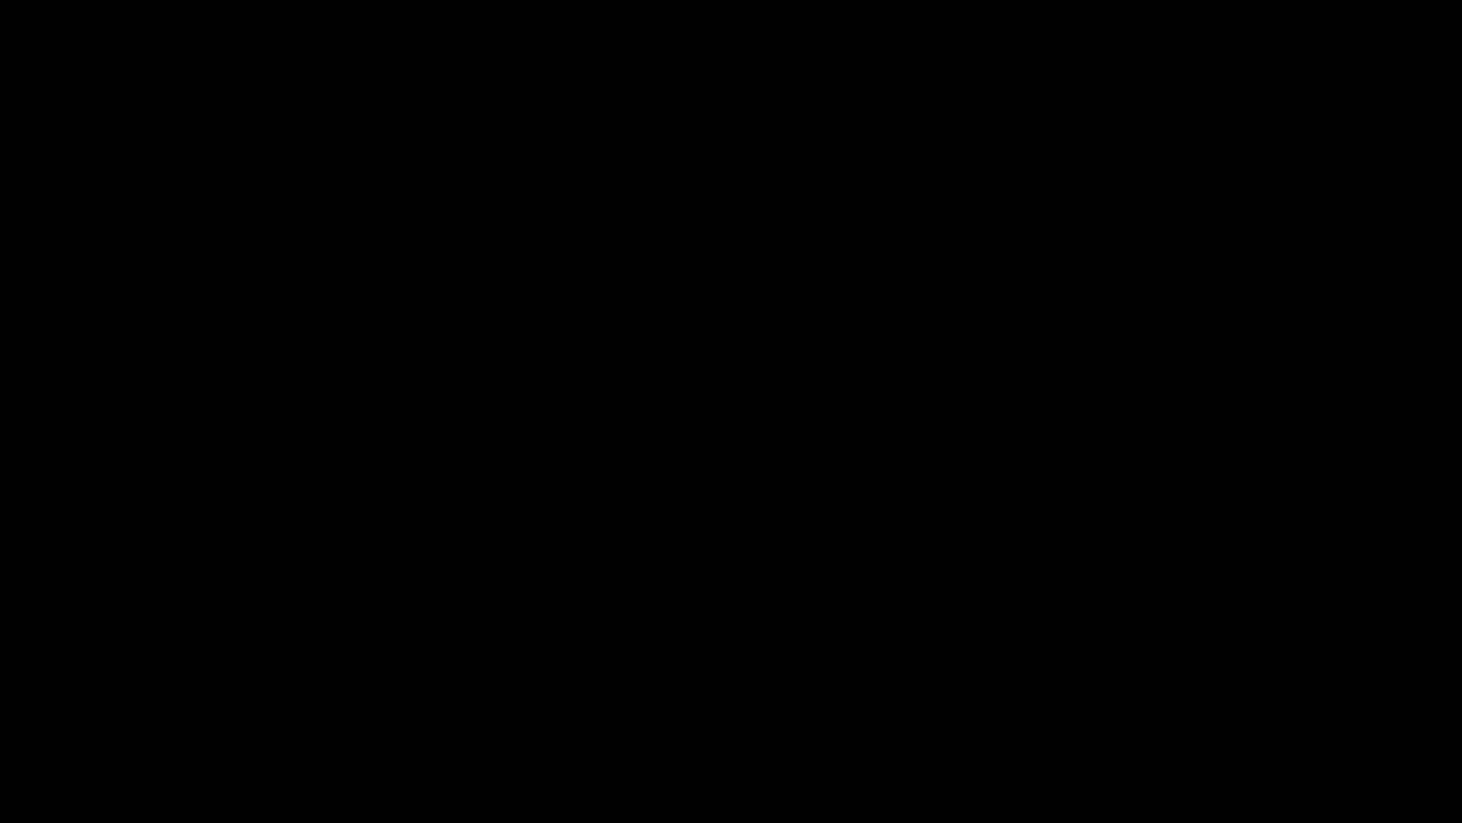